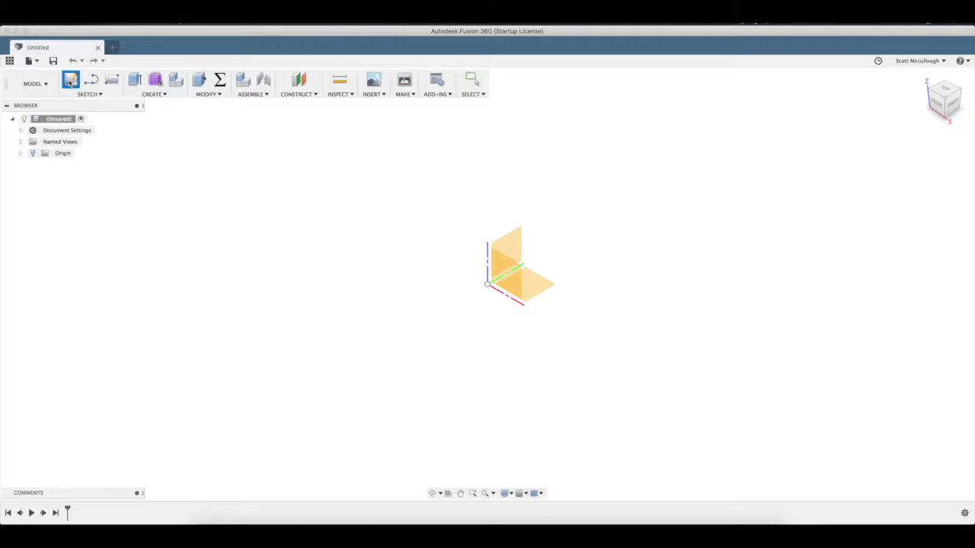
pyautogui.click(70, 82)
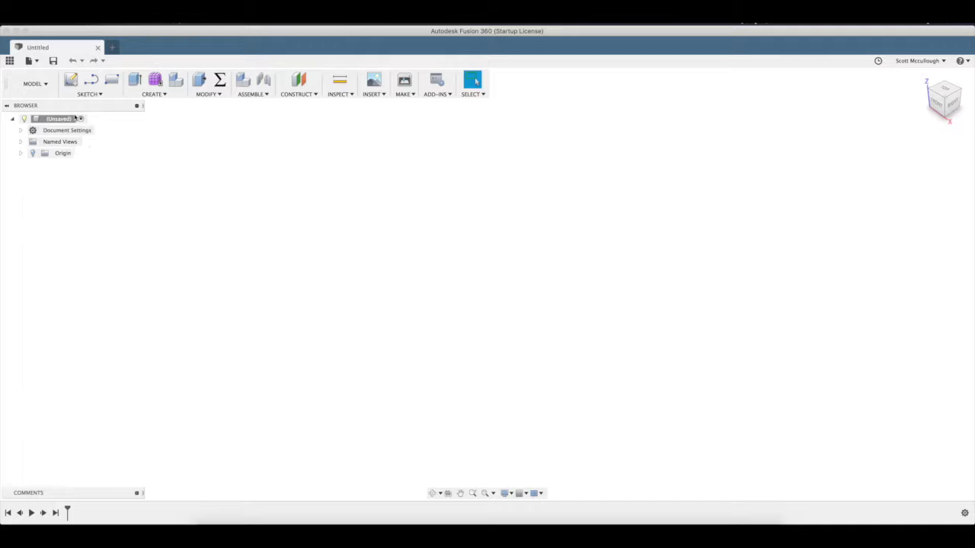
# Step: Save the untitled design as 'Youtube' in the Titan CNC Demo Projects folder
pyautogui.click(54, 60)
pyautogui.write('You')
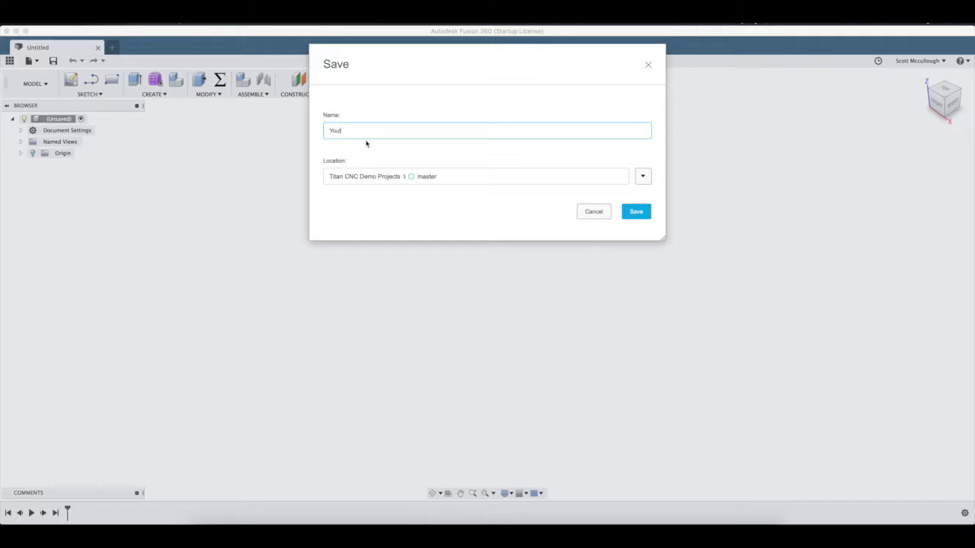
pyautogui.press('Return')
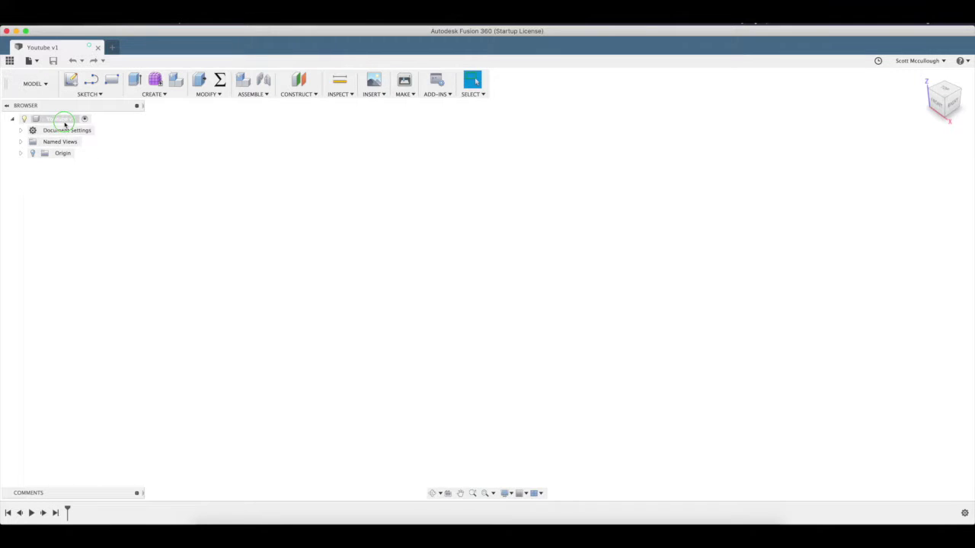
# Step: Add five new components, Component1 through Component5, under Youtube v1 and begin renaming Component1
pyautogui.rightClick(65, 120)
pyautogui.click(80, 130)
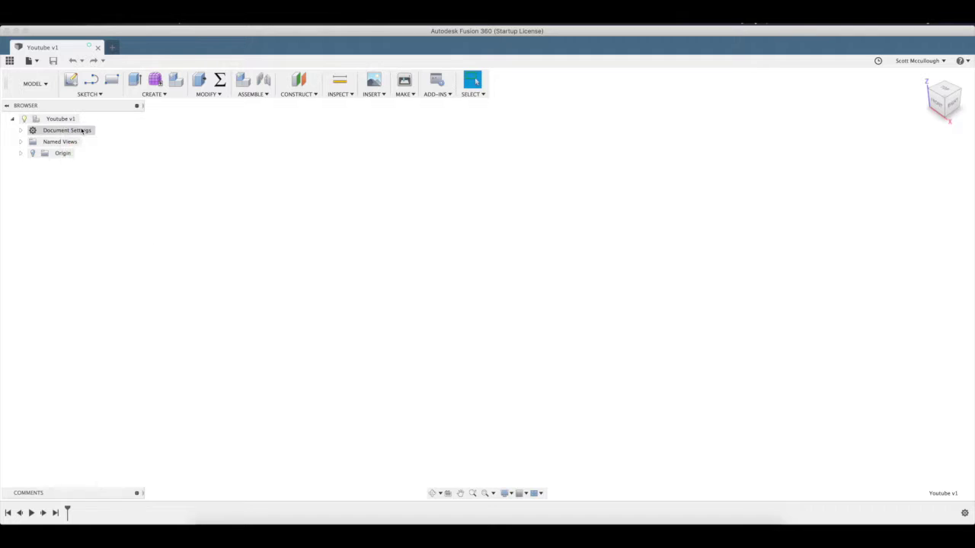
pyautogui.rightClick(68, 120)
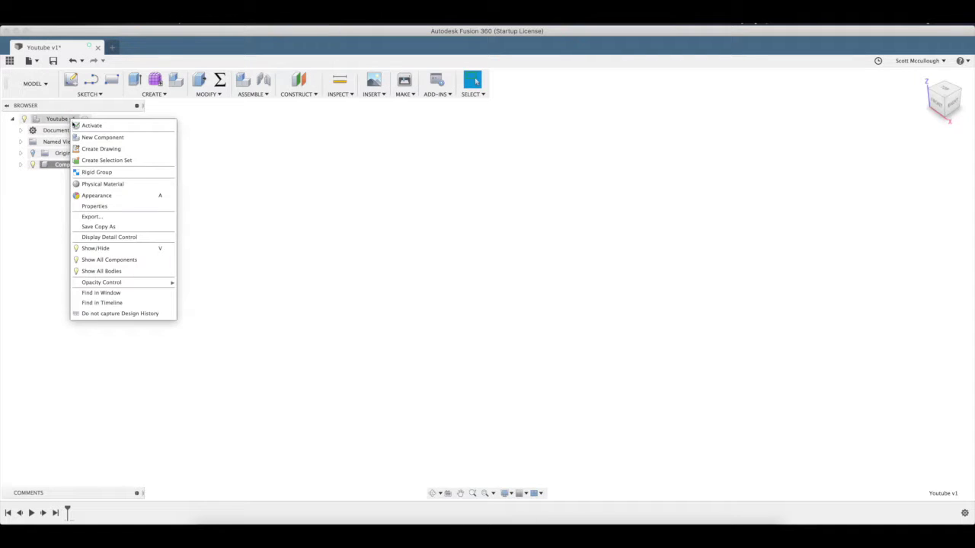
pyautogui.click(70, 122)
pyautogui.rightClick(69, 122)
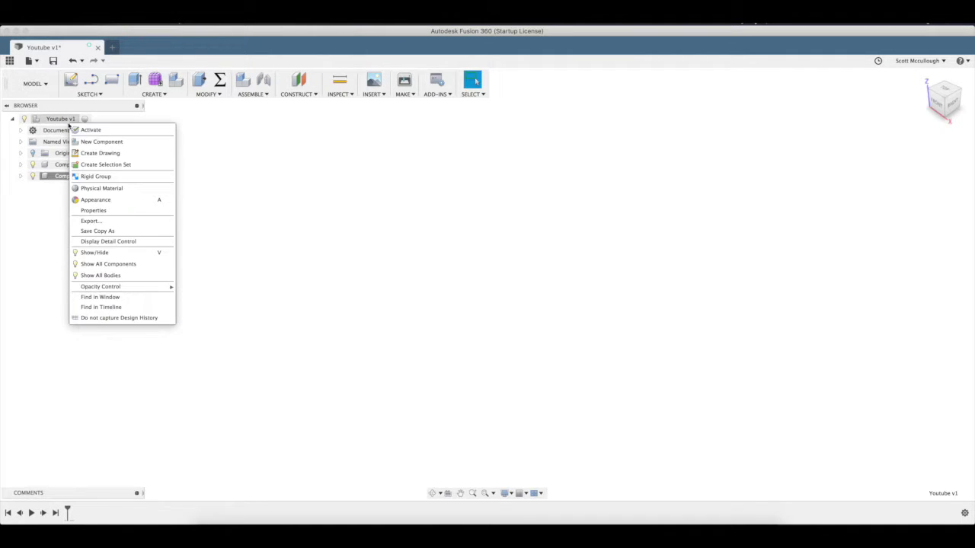
pyautogui.click(77, 140)
pyautogui.rightClick(72, 122)
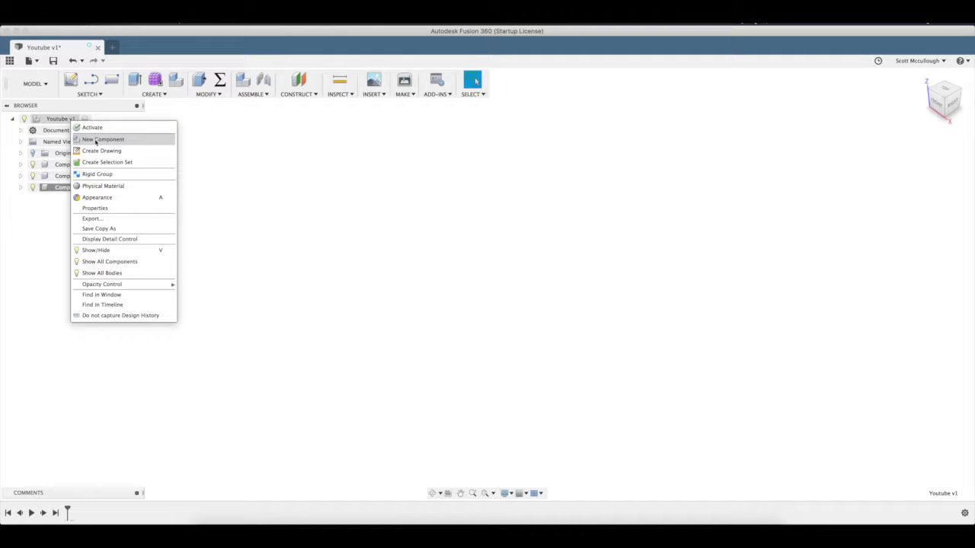
pyautogui.click(77, 138)
pyautogui.rightClick(65, 121)
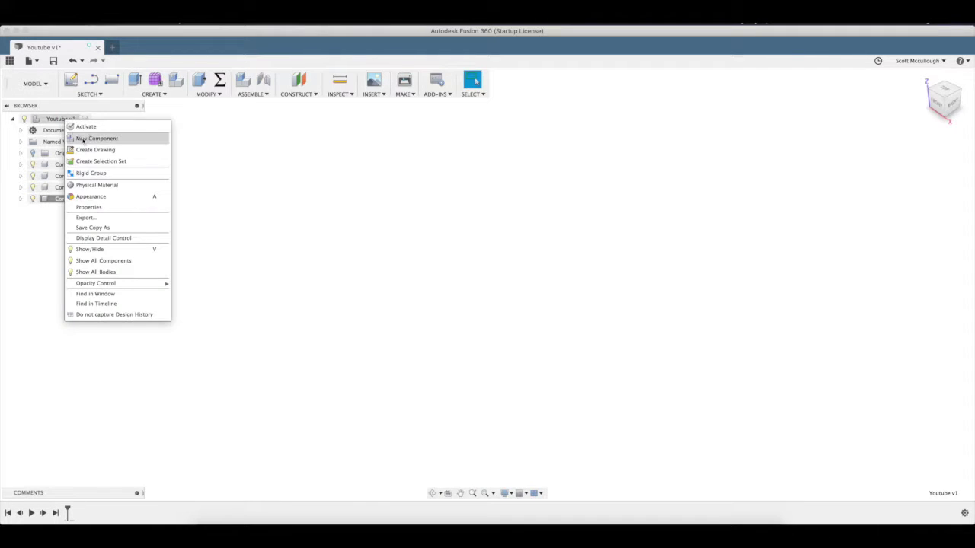
pyautogui.click(80, 138)
pyautogui.click(75, 164)
pyautogui.click(76, 165)
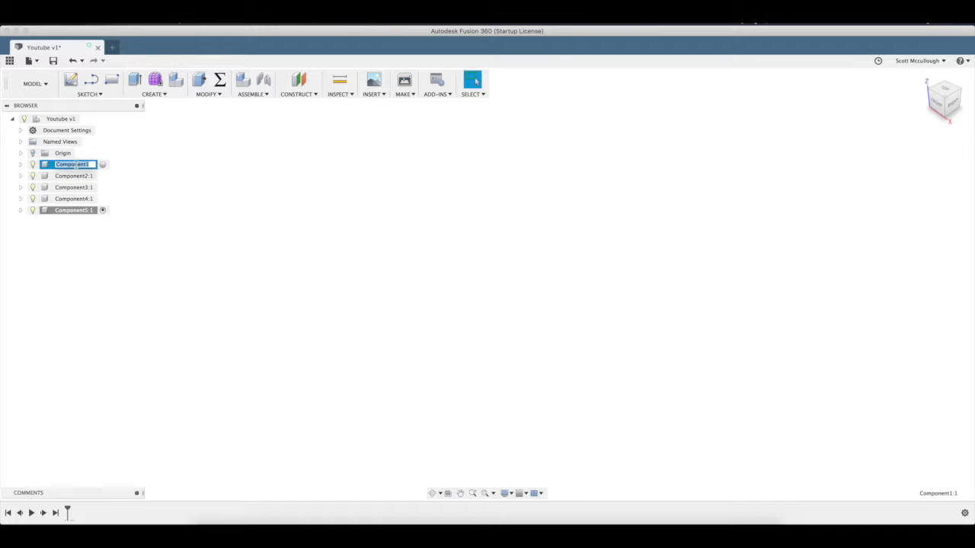
# Step: Rename Component1 to Left and Component2 to Right
pyautogui.write('Left')
pyautogui.press('Return')
pyautogui.click(72, 176)
pyautogui.click(71, 176)
pyautogui.write('Right')
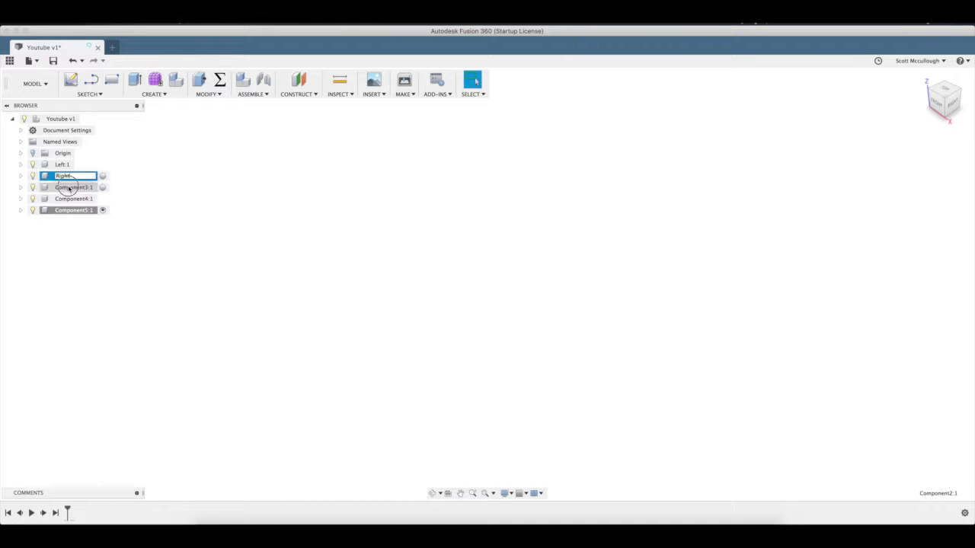
pyautogui.click(70, 187)
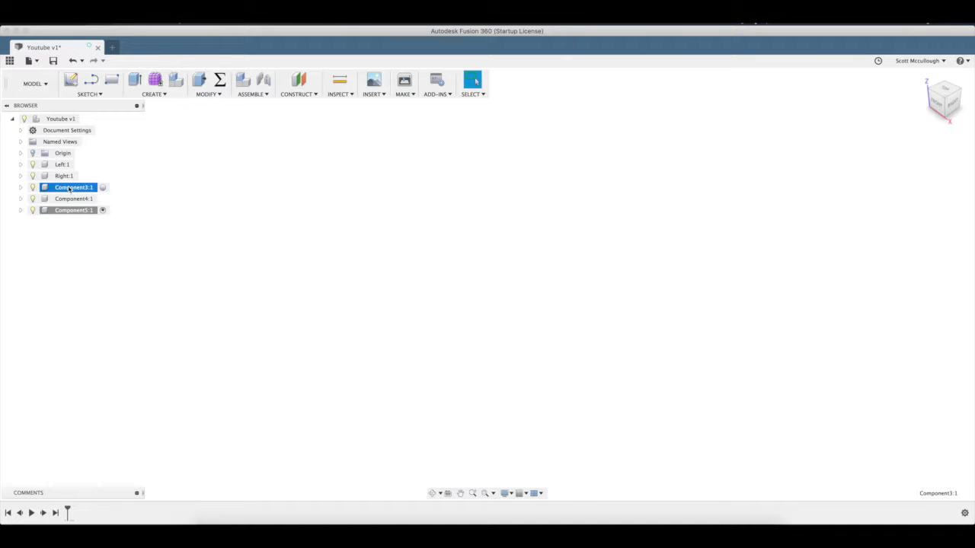
pyautogui.click(70, 188)
# Step: Rename the next two components Front and Back
pyautogui.write('Front')
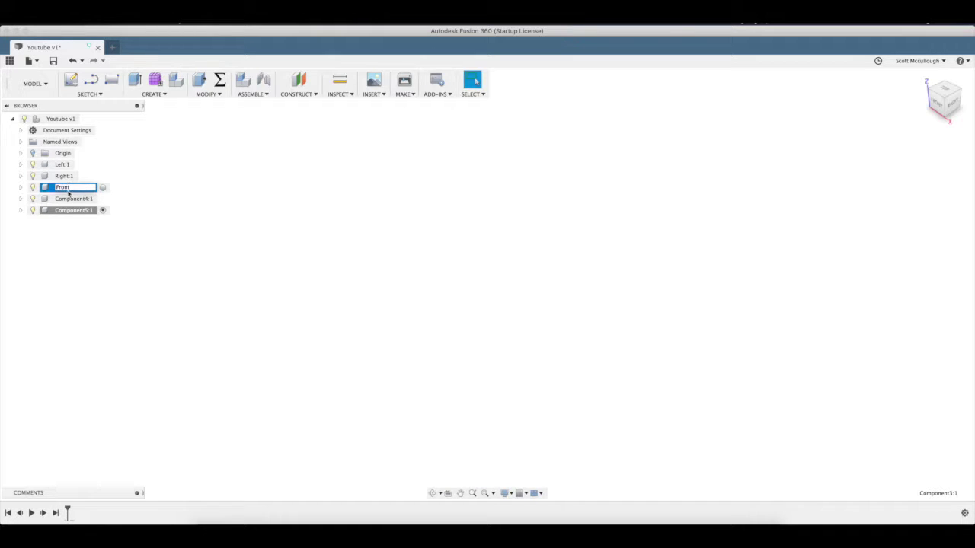
pyautogui.click(67, 199)
pyautogui.click(68, 187)
pyautogui.click(70, 188)
pyautogui.write('BAck')
pyautogui.press('Return')
# Step: Rename Component5 to Bottom and switch to the front view
pyautogui.click(73, 210)
pyautogui.click(73, 210)
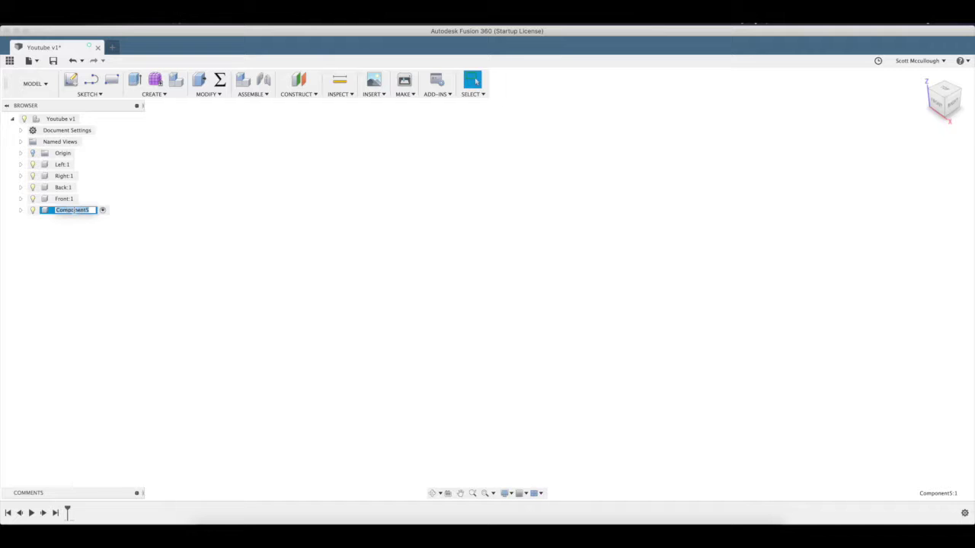
pyautogui.write('Bottom')
pyautogui.press('Return')
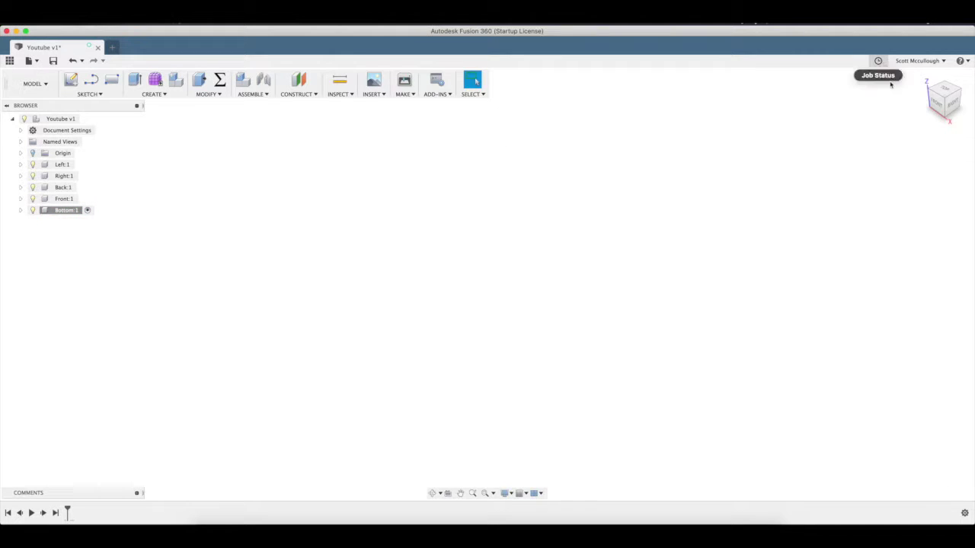
pyautogui.click(933, 107)
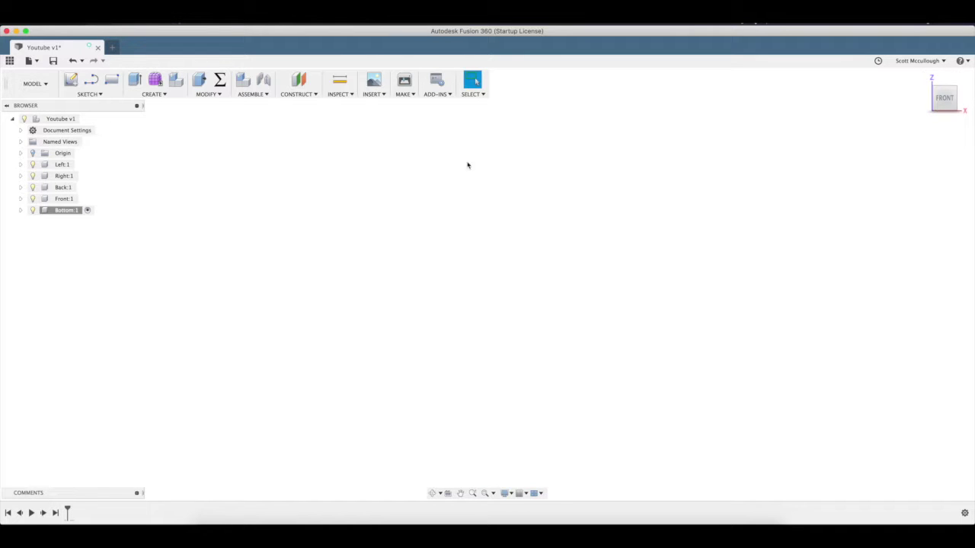
# Step: Hide the Bottom, Right, Left and Back components
pyautogui.click(32, 209)
pyautogui.click(32, 175)
pyautogui.click(32, 164)
pyautogui.click(43, 211)
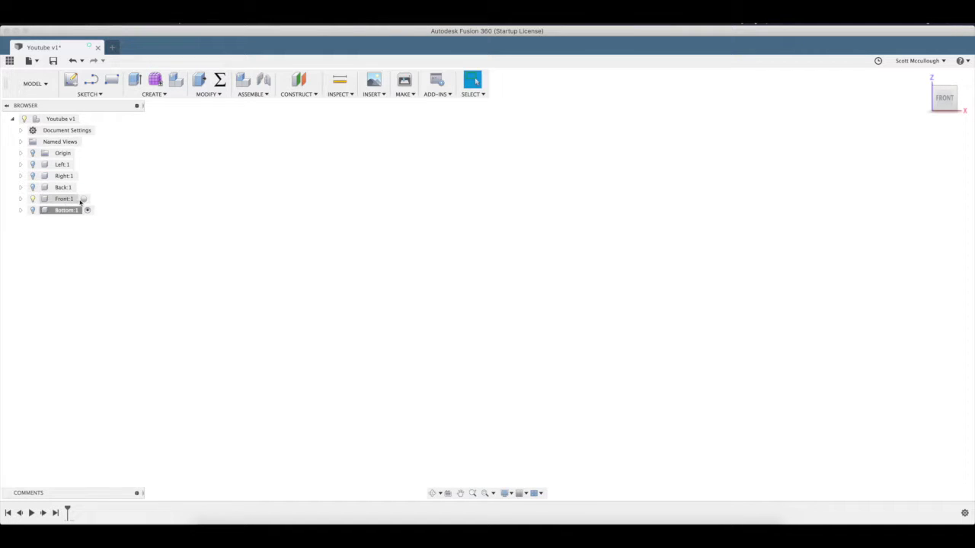
# Step: Activate the Front component and start a rectangle sketch on the front plane
pyautogui.click(80, 200)
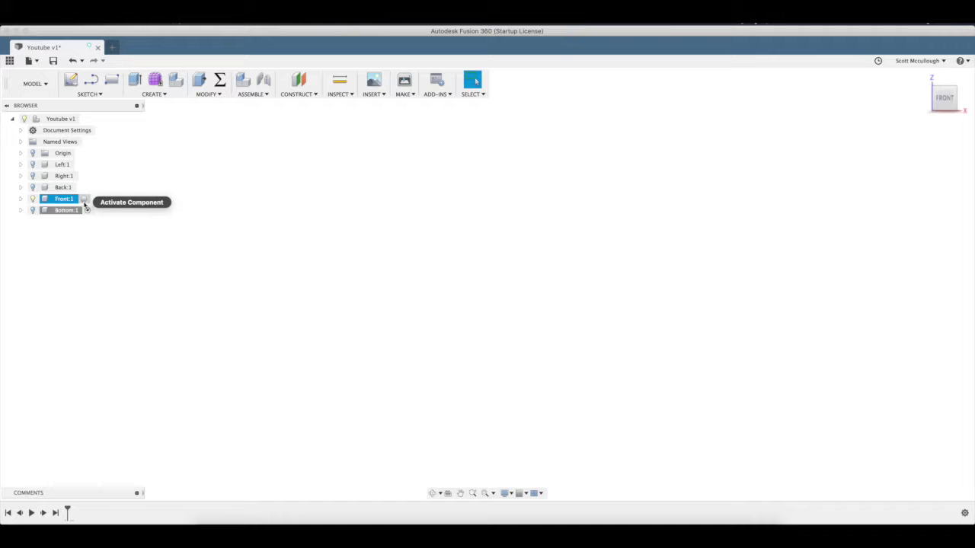
pyautogui.click(84, 200)
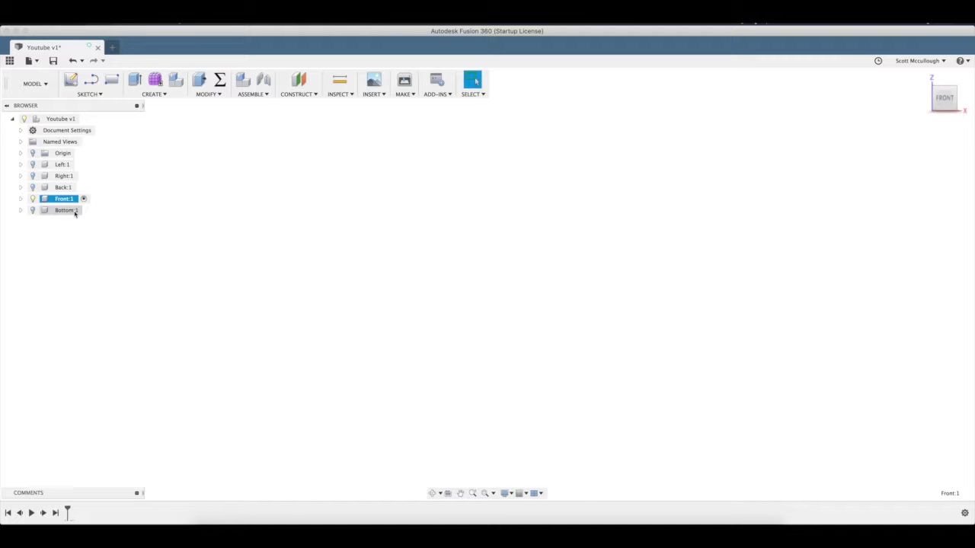
pyautogui.click(79, 211)
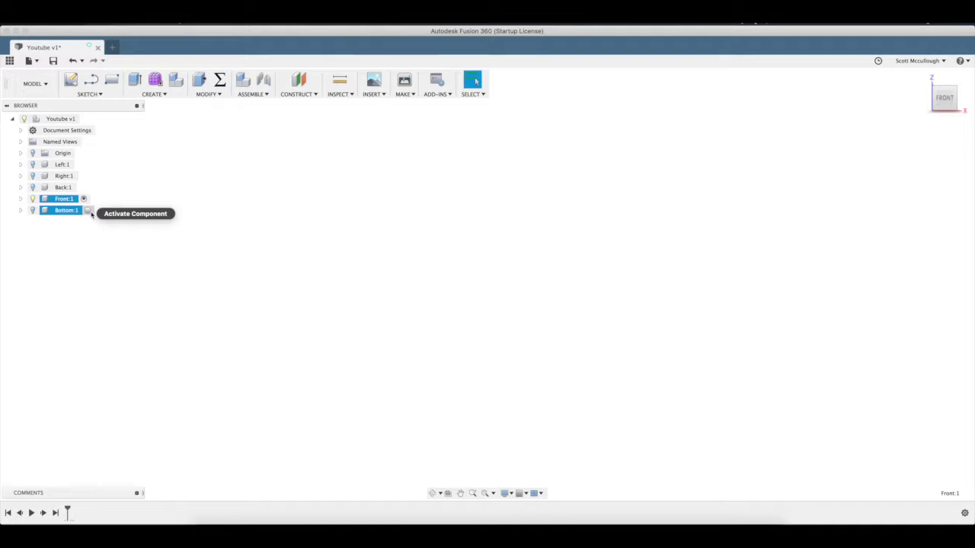
pyautogui.click(60, 201)
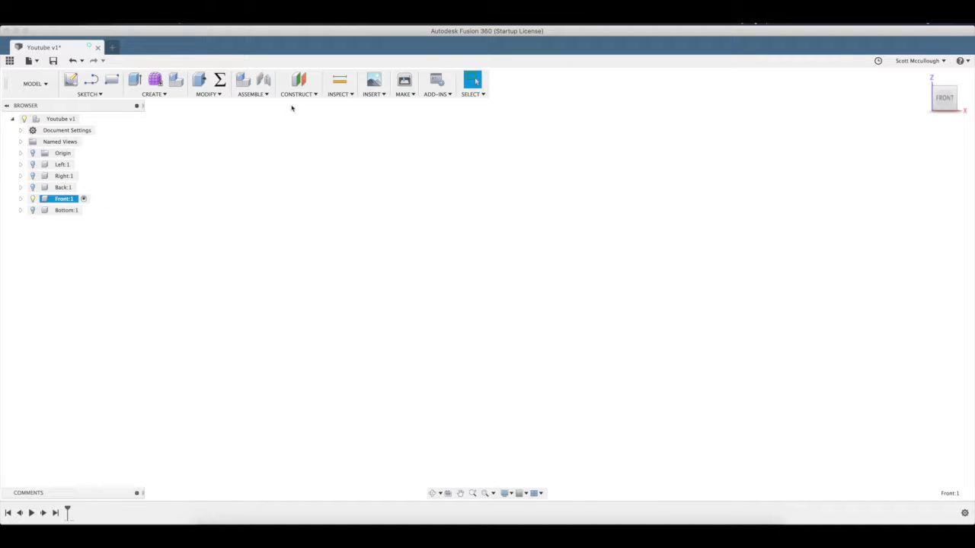
pyautogui.press('r')
pyautogui.click(510, 276)
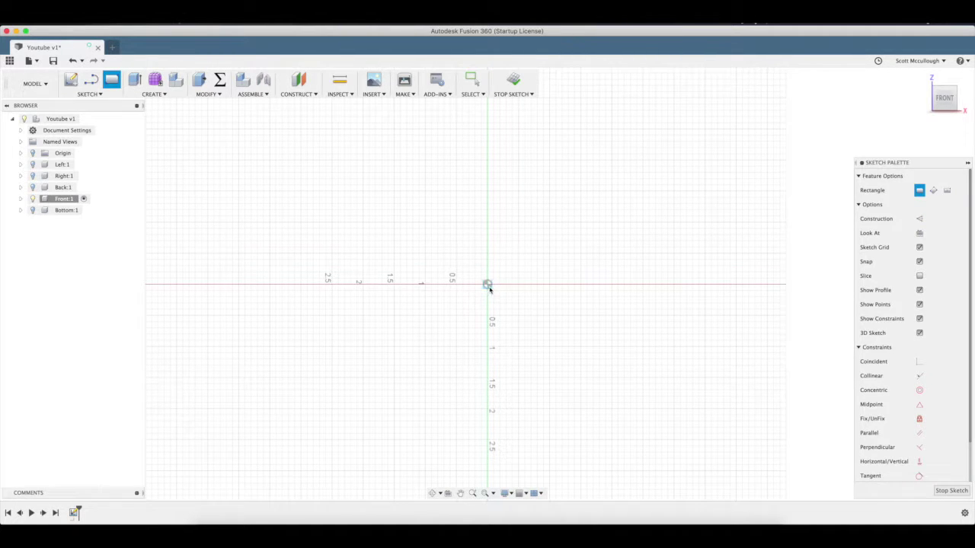
# Step: Draw an 18 × 6 in rectangle from the origin and finish the sketch
pyautogui.click(487, 283)
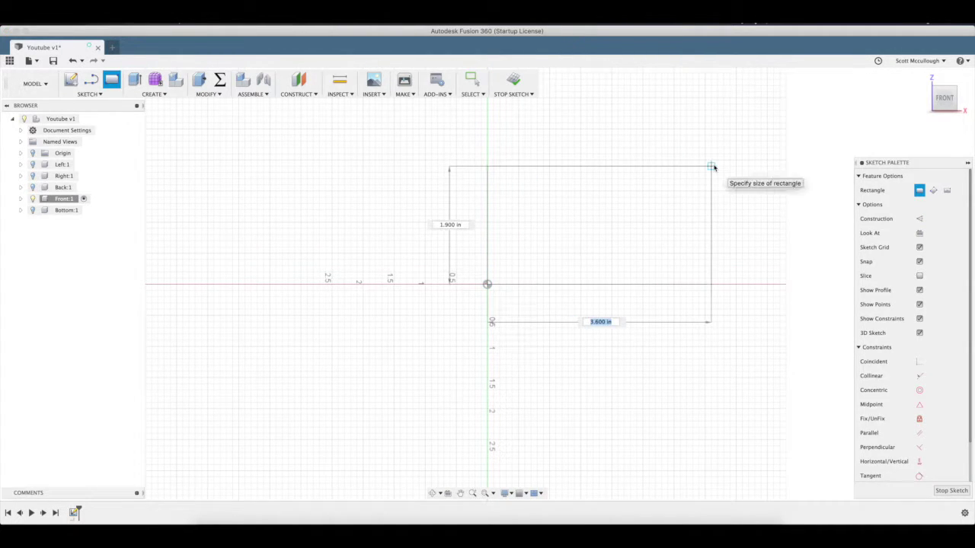
pyautogui.write('18')
pyautogui.press('Tab')
pyautogui.write('6')
pyautogui.press('Return')
pyautogui.press('Escape')
pyautogui.scroll(-3, 632, 416)
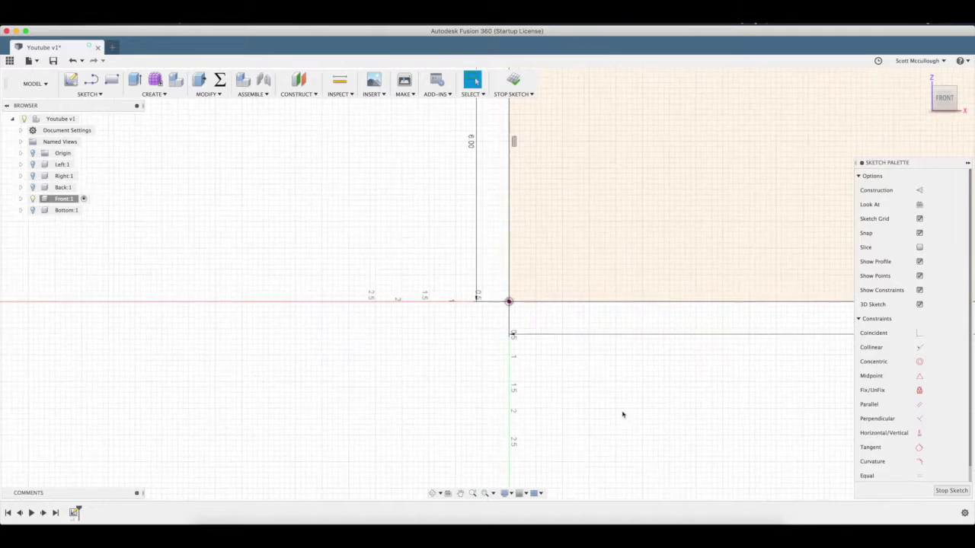
pyautogui.click(461, 494)
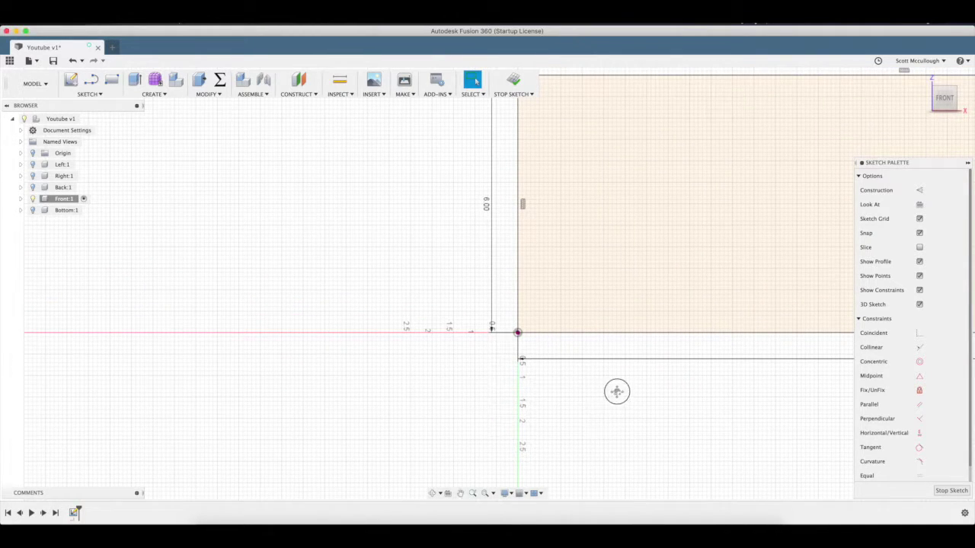
pyautogui.moveTo(616, 391); pyautogui.dragTo(455, 403)
pyautogui.scroll(-2, 457, 389)
pyautogui.scroll(-1, 656, 402)
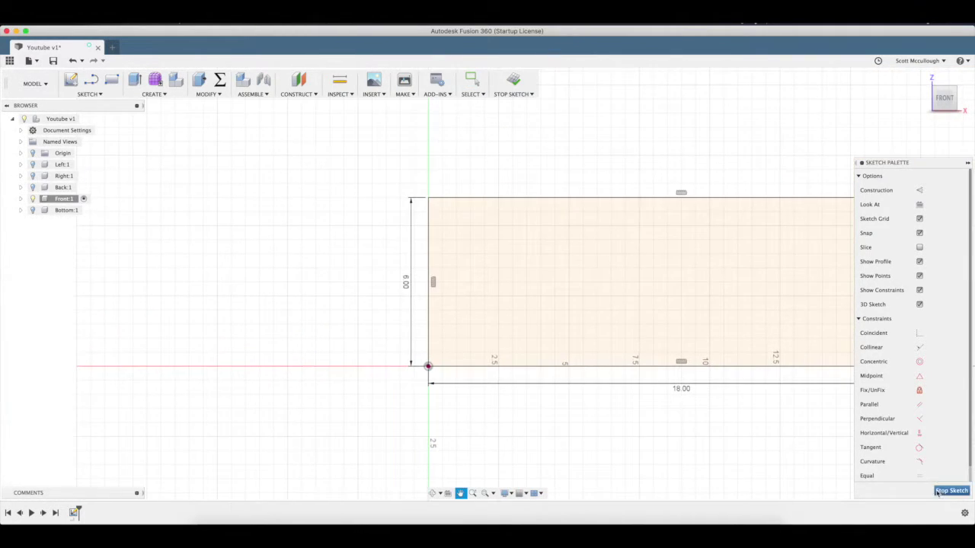
pyautogui.click(951, 491)
# Step: Extrude the rectangle profile 0.5 in into a thin panel and view it in 3D
pyautogui.press('e')
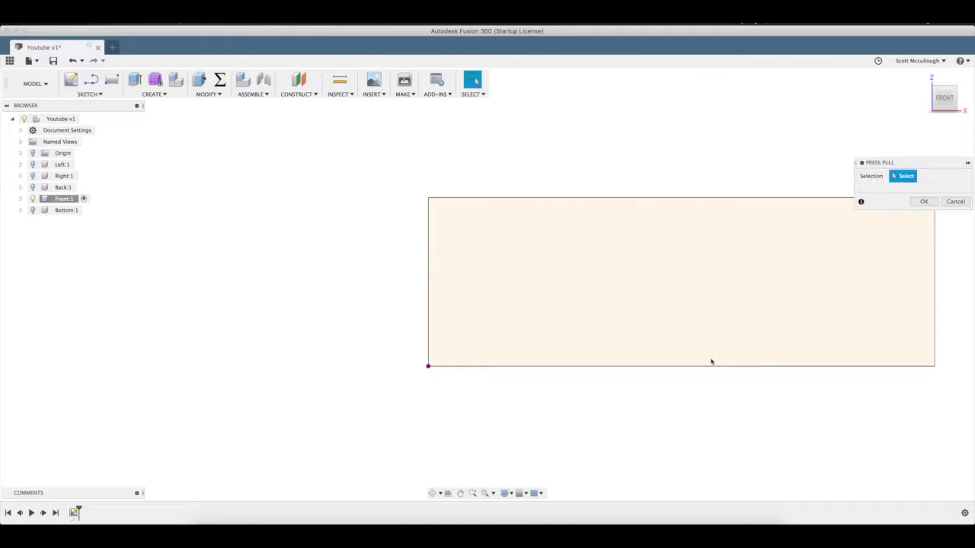
pyautogui.click(683, 322)
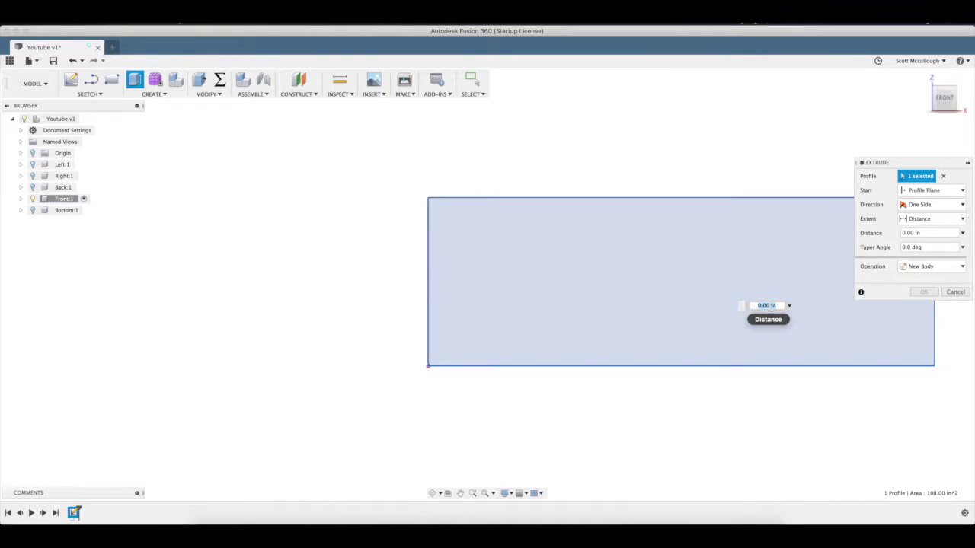
pyautogui.press('BackSpace')
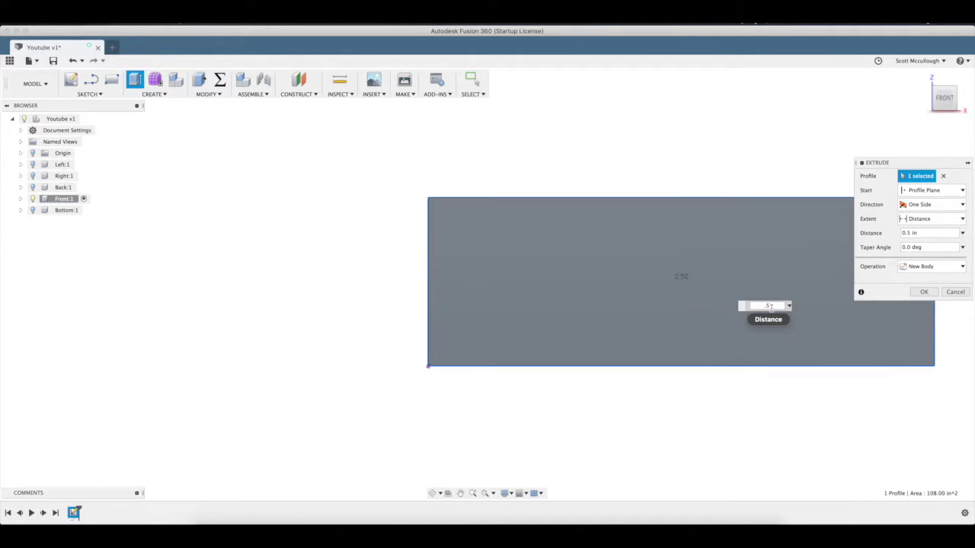
pyautogui.press('Return')
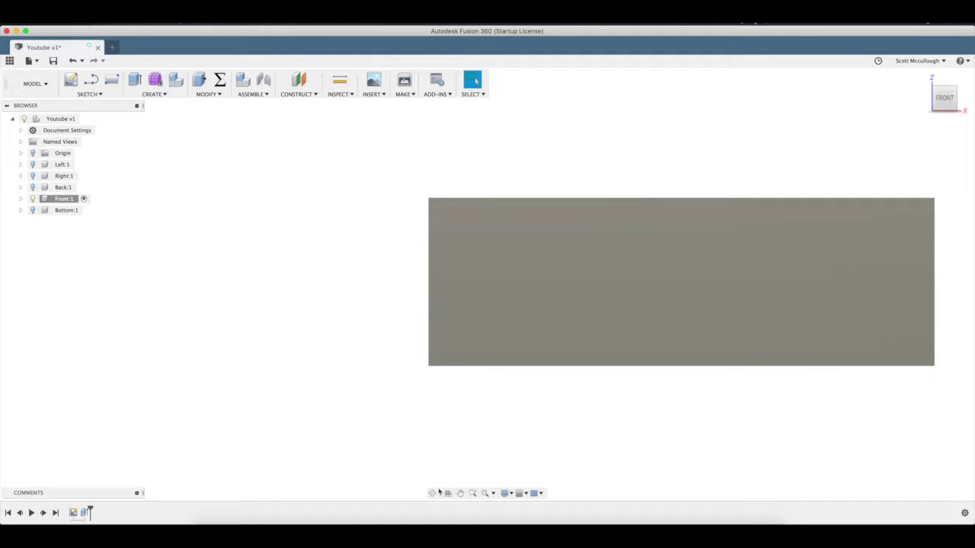
pyautogui.click(437, 494)
pyautogui.moveTo(431, 348); pyautogui.dragTo(576, 370)
pyautogui.moveTo(483, 300); pyautogui.dragTo(431, 294)
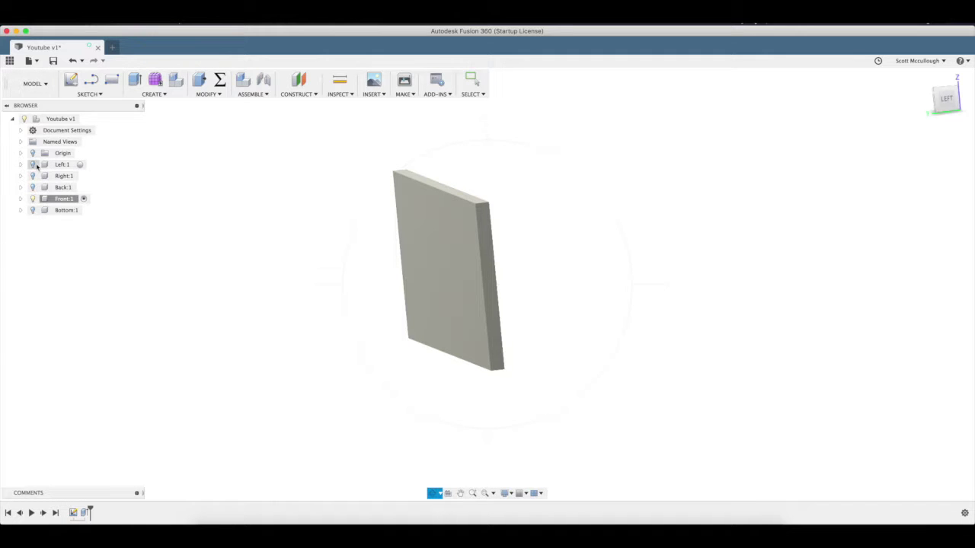
# Step: Activate Left:1 and draw a rectangle from the origin on the sketch plane
pyautogui.click(80, 165)
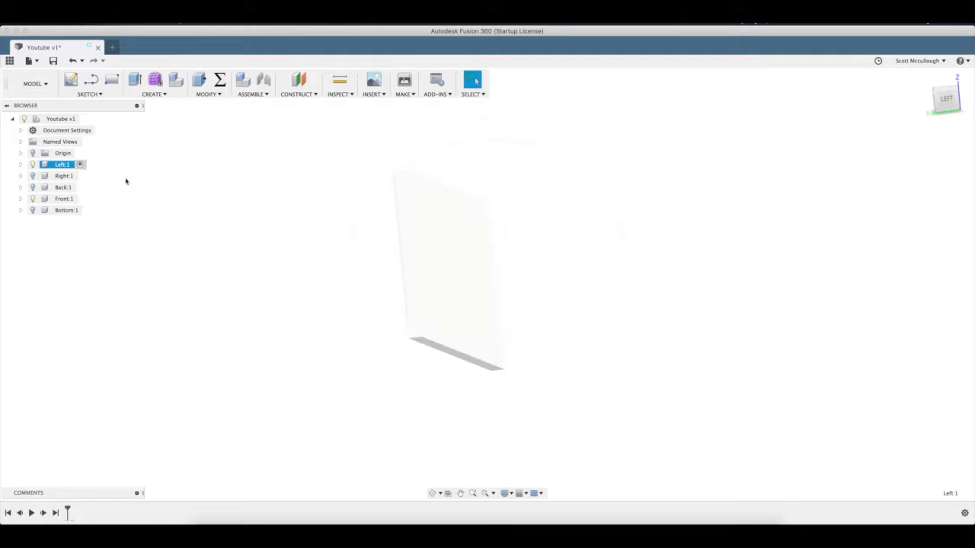
pyautogui.press('r')
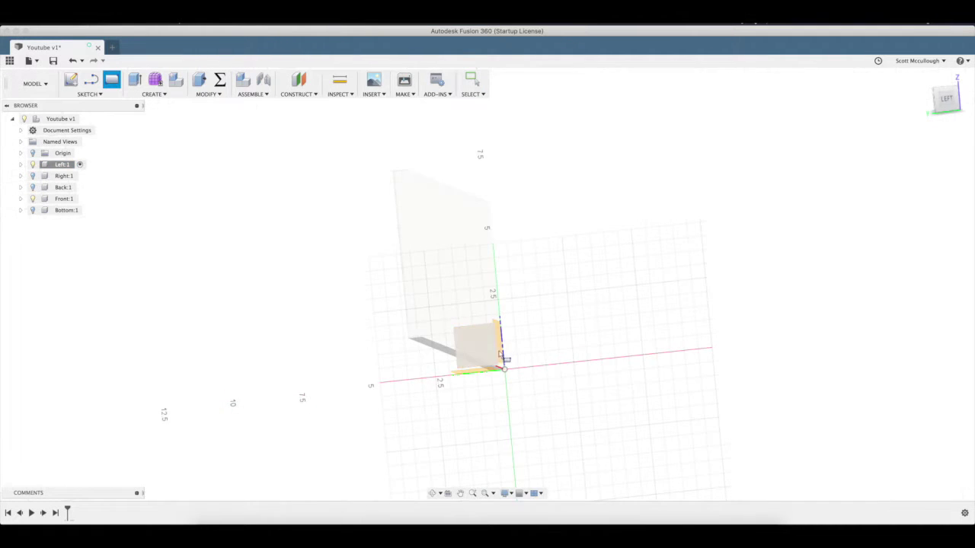
pyautogui.click(491, 347)
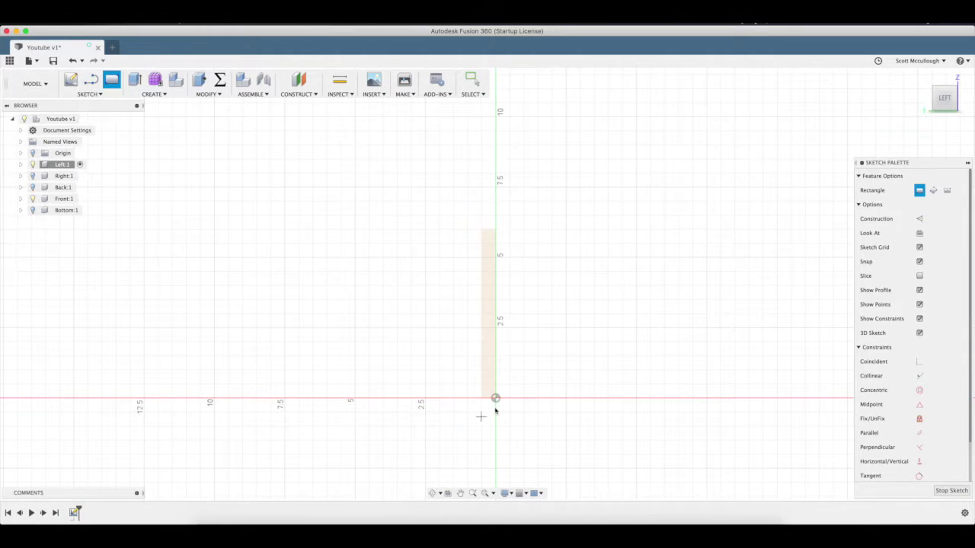
pyautogui.click(495, 398)
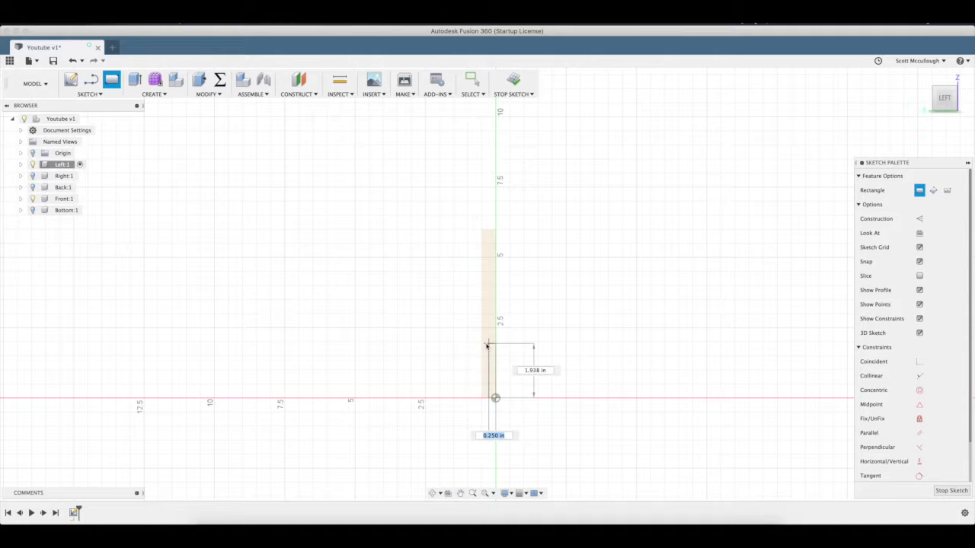
pyautogui.click(486, 345)
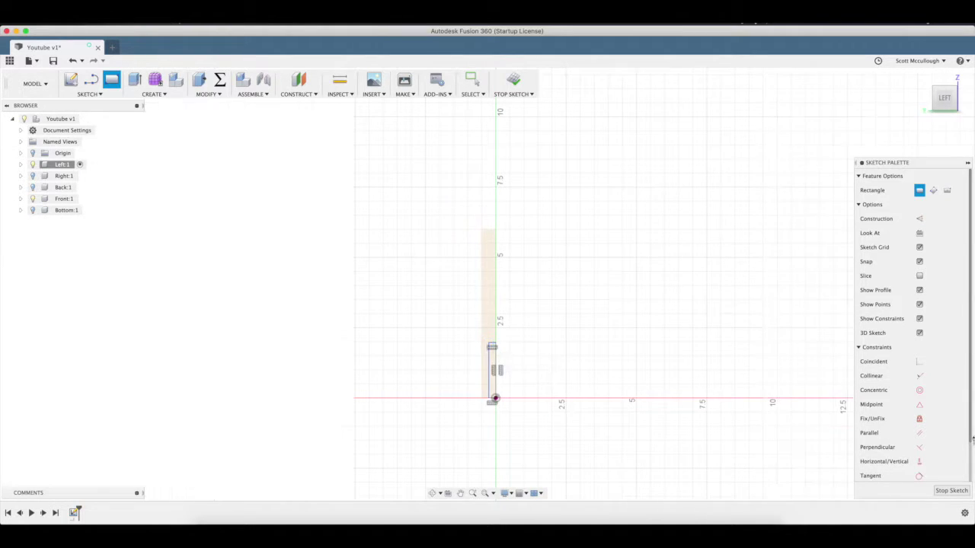
# Step: Make the rectangle's top edge collinear with the Front panel's top edge
pyautogui.click(919, 376)
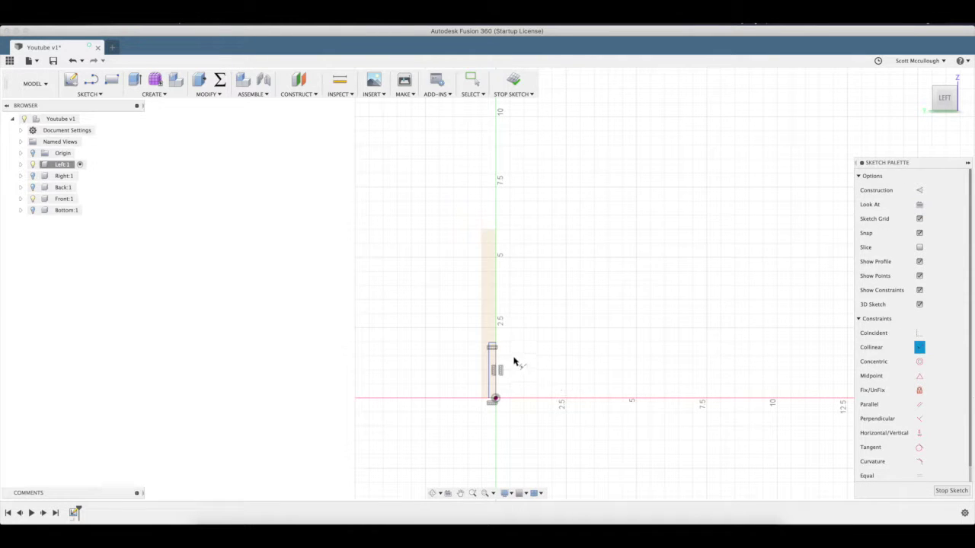
pyautogui.click(492, 346)
pyautogui.click(489, 230)
pyautogui.click(490, 344)
pyautogui.click(484, 345)
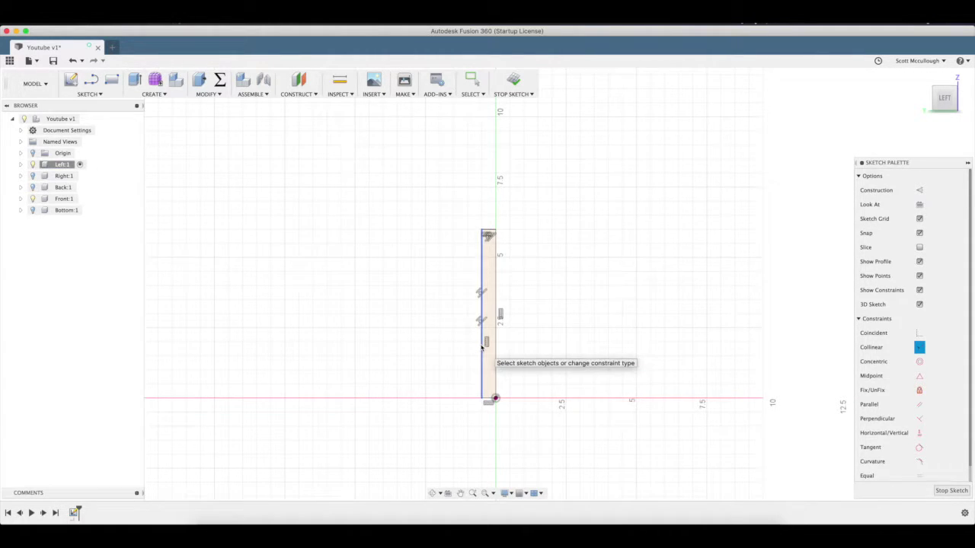
pyautogui.press('Escape')
pyautogui.press('super+z')
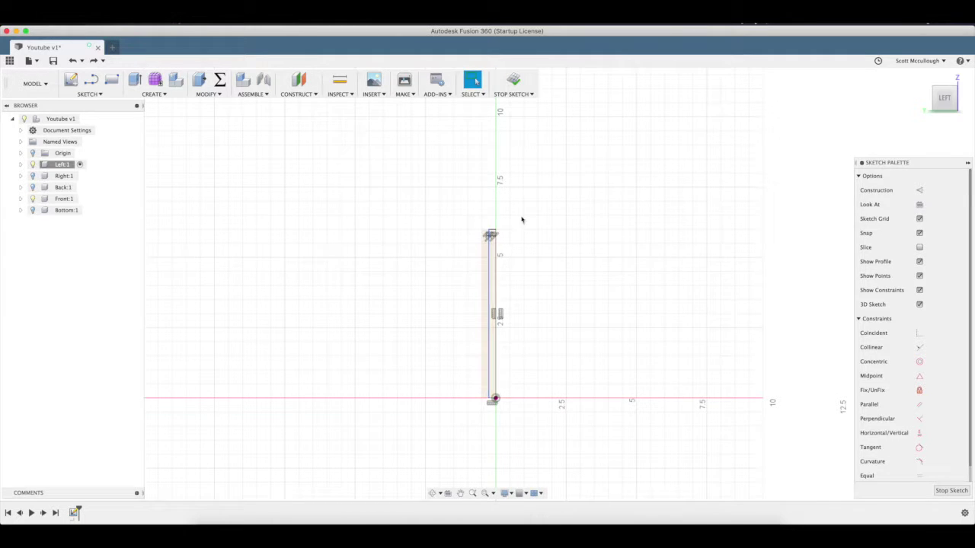
# Step: Dimension the rectangle width to 16 in from the origin and finish the sketch
pyautogui.press('l')
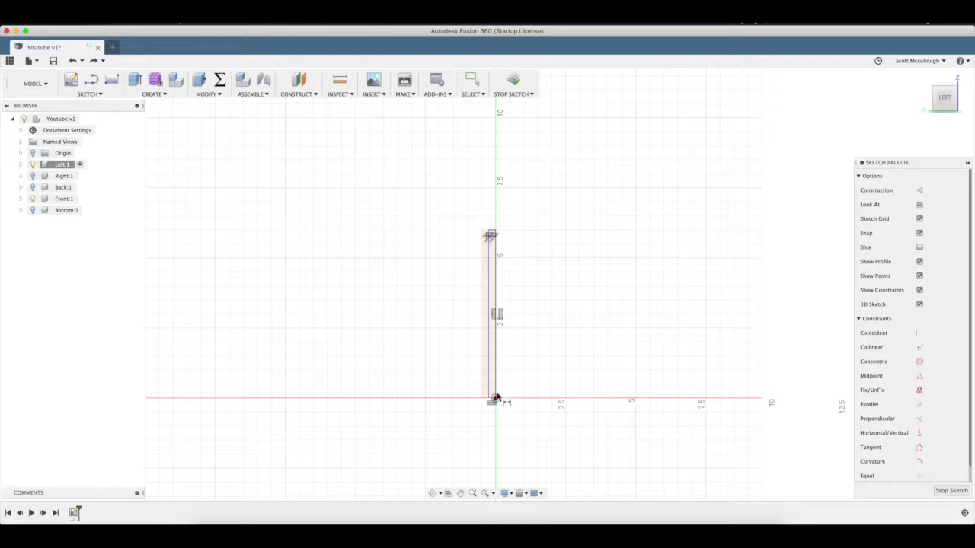
pyautogui.click(494, 399)
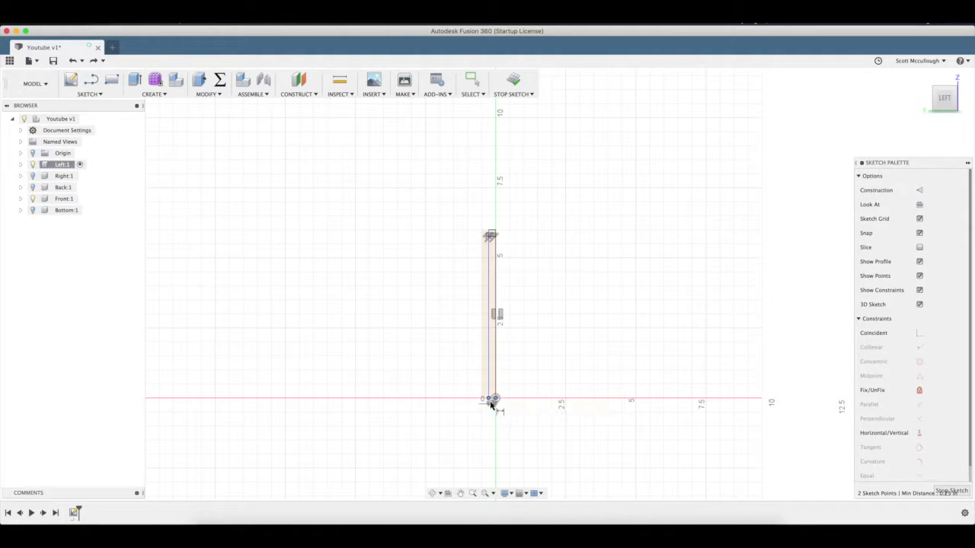
pyautogui.keyDown('shift'); pyautogui.click(488, 399); pyautogui.keyUp('shift')
pyautogui.click(466, 437)
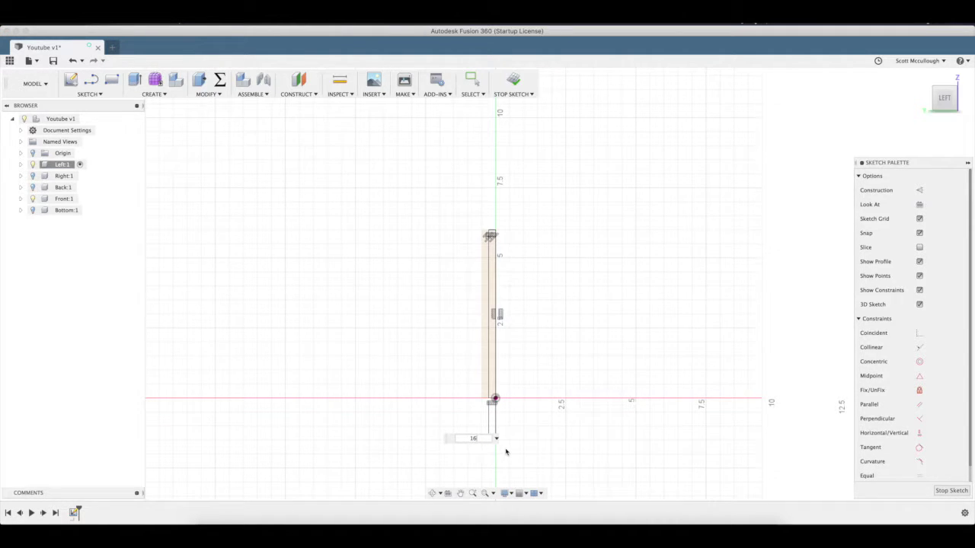
pyautogui.press('Return')
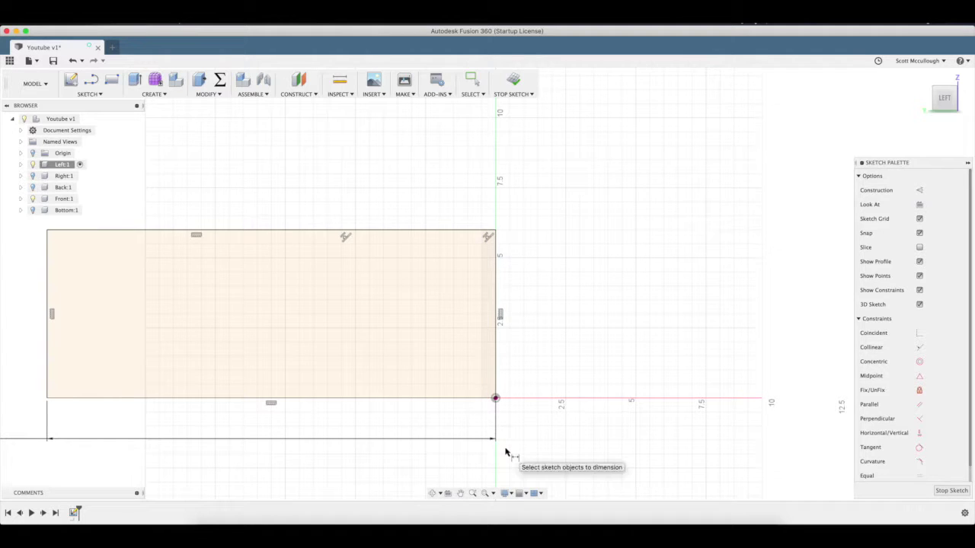
pyautogui.click(951, 490)
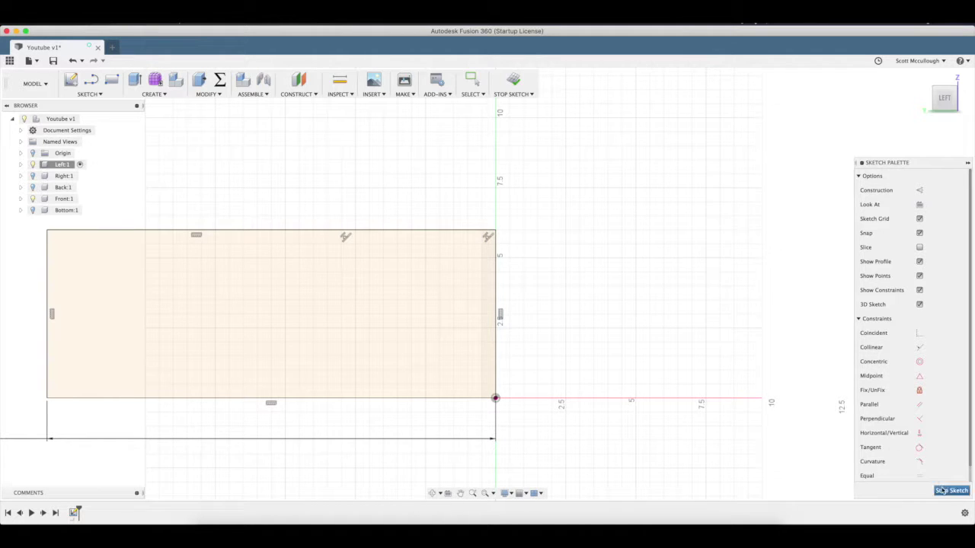
# Step: Press-pull both sketch profiles 0.5 in into a solid
pyautogui.moveTo(401, 370)
pyautogui.mouseDown()
pyautogui.moveTo(404, 419)
pyautogui.moveTo(403, 377)
pyautogui.mouseUp()
pyautogui.press('q')
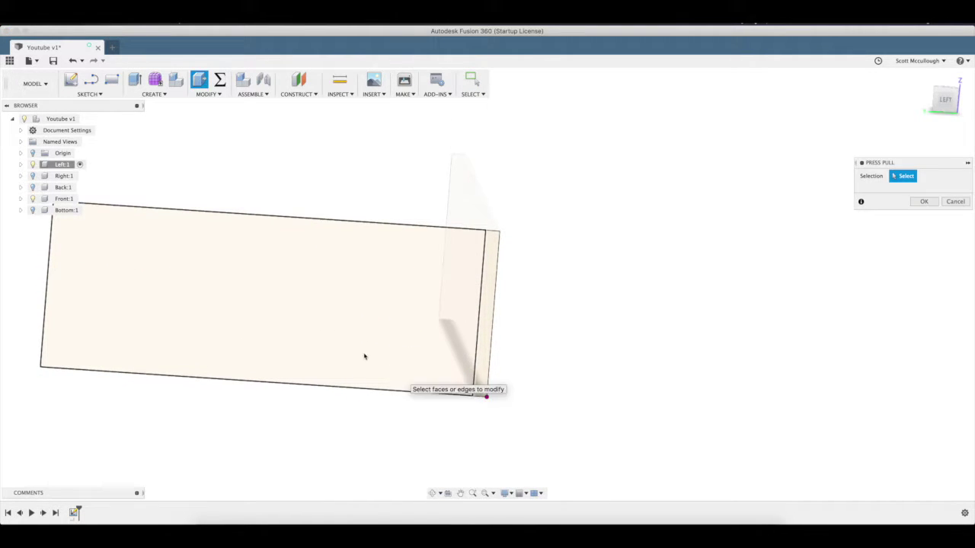
pyautogui.click(397, 325)
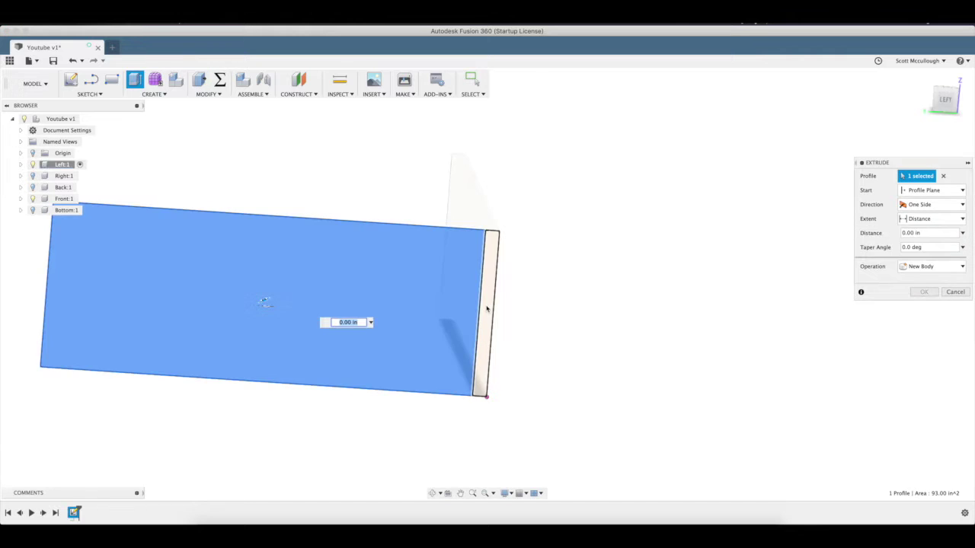
pyautogui.click(487, 308)
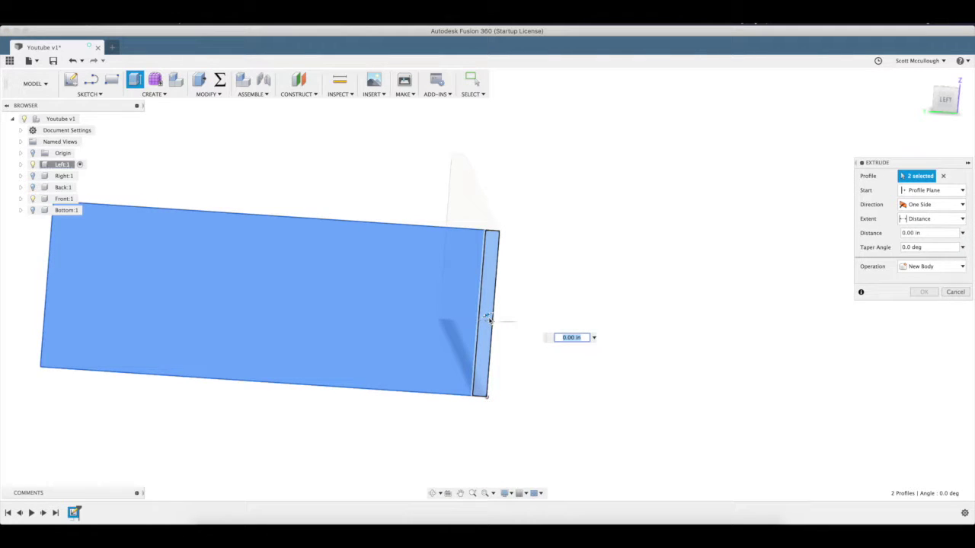
pyautogui.write('0.5')
pyautogui.press('Return')
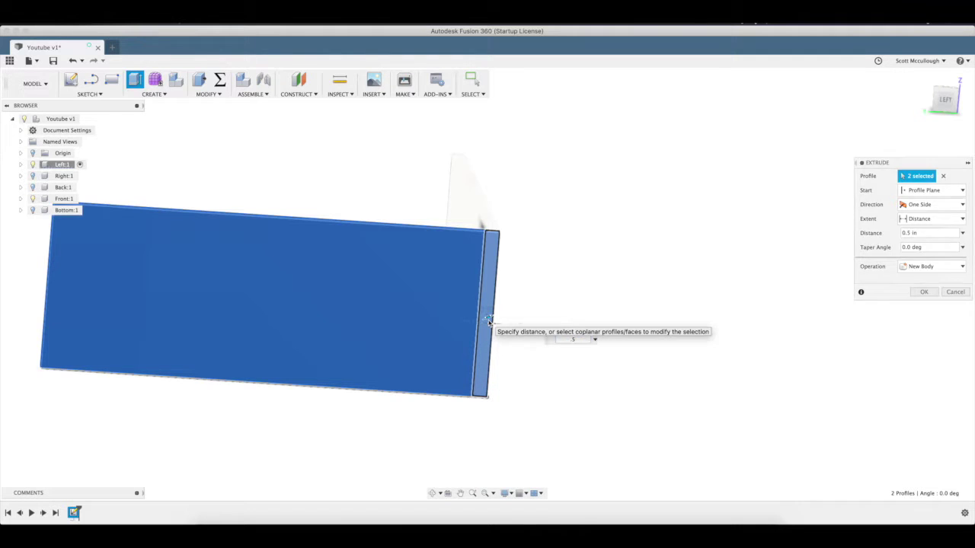
pyautogui.press('Return')
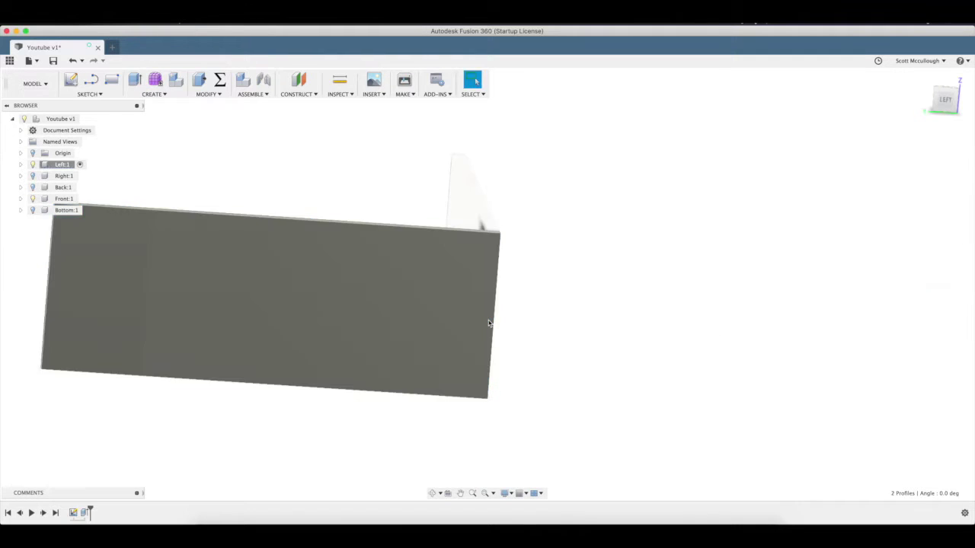
# Step: Undo that extrusion and hide the Front:1 body
pyautogui.click(432, 493)
pyautogui.moveTo(388, 296); pyautogui.dragTo(356, 311)
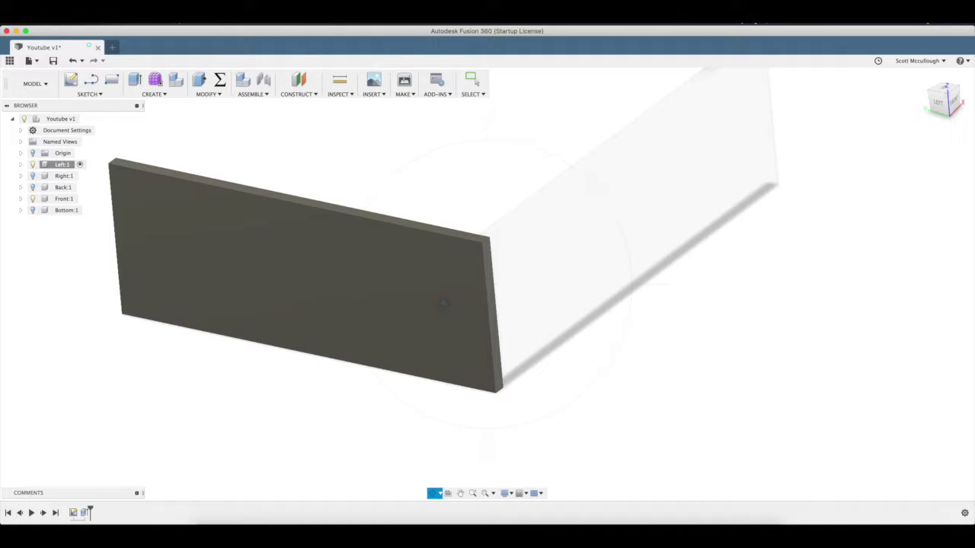
pyautogui.press('Escape')
pyautogui.press('super+z')
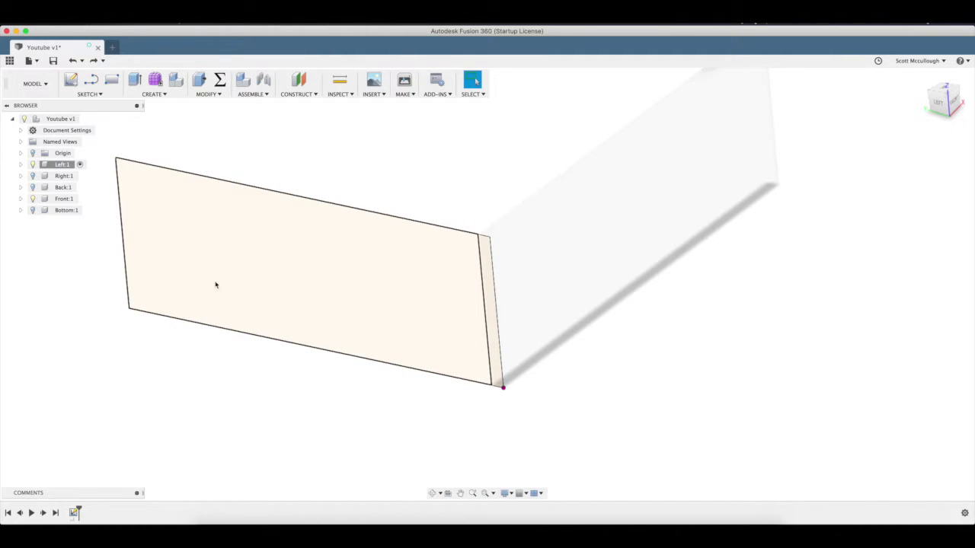
pyautogui.click(45, 198)
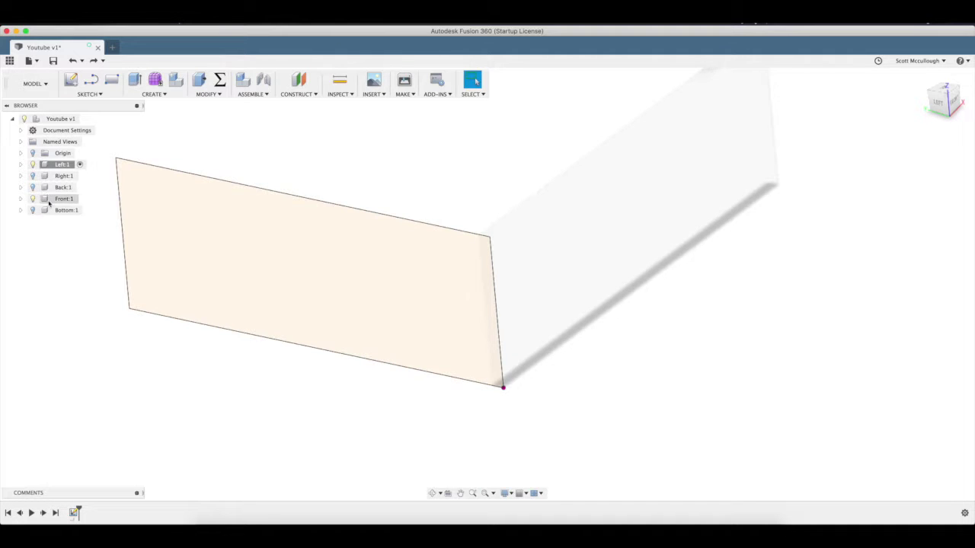
pyautogui.click(32, 199)
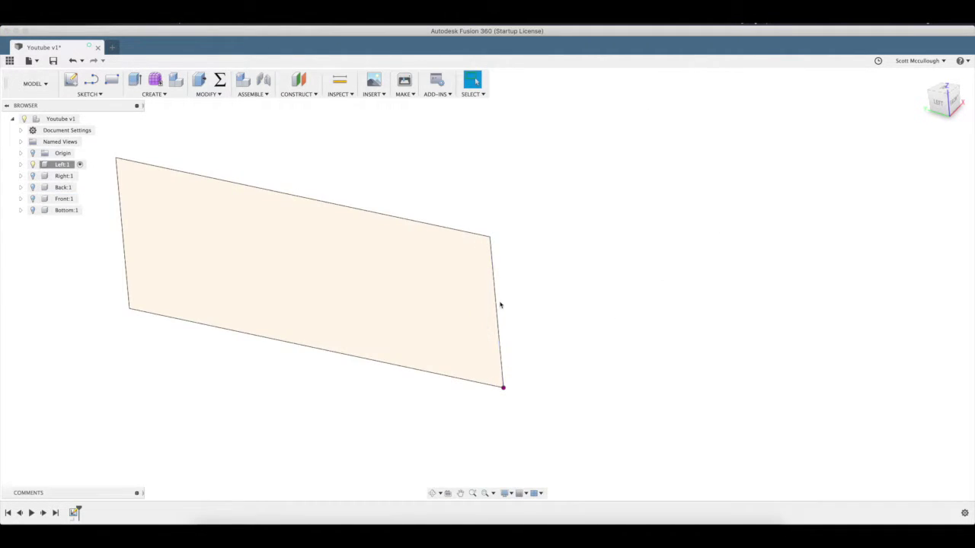
# Step: Press-pull both profiles again into a 0.50 in thick Left panel
pyautogui.press('q')
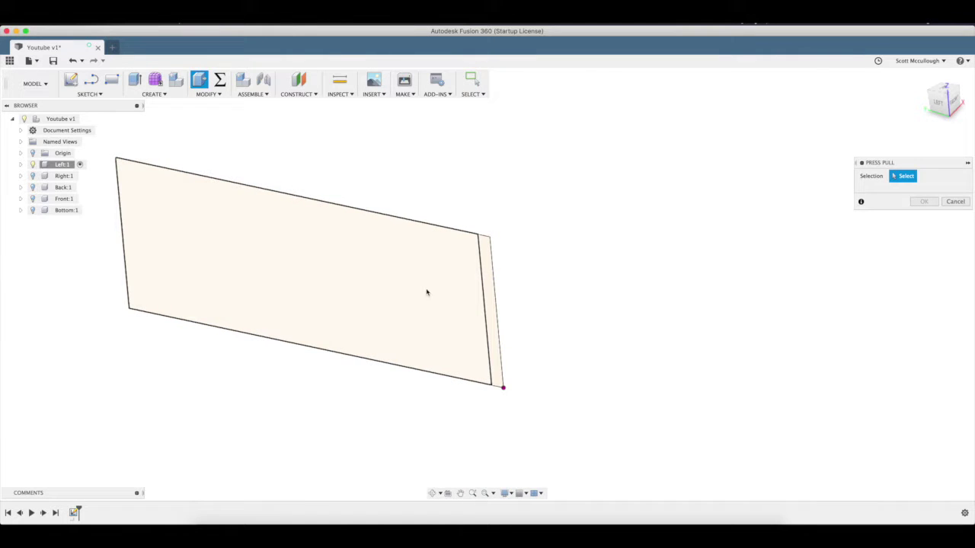
pyautogui.click(418, 295)
pyautogui.click(490, 309)
pyautogui.moveTo(483, 315); pyautogui.dragTo(477, 322)
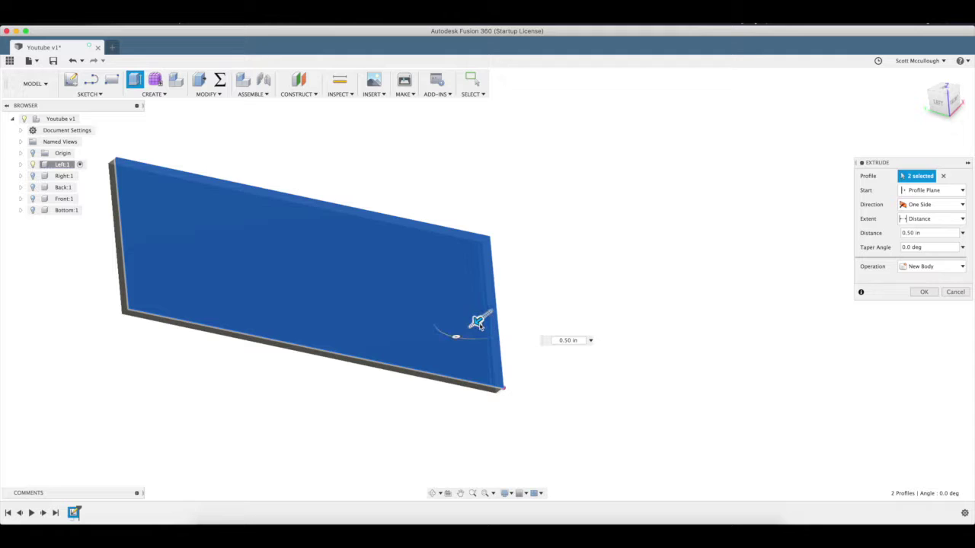
pyautogui.press('Return')
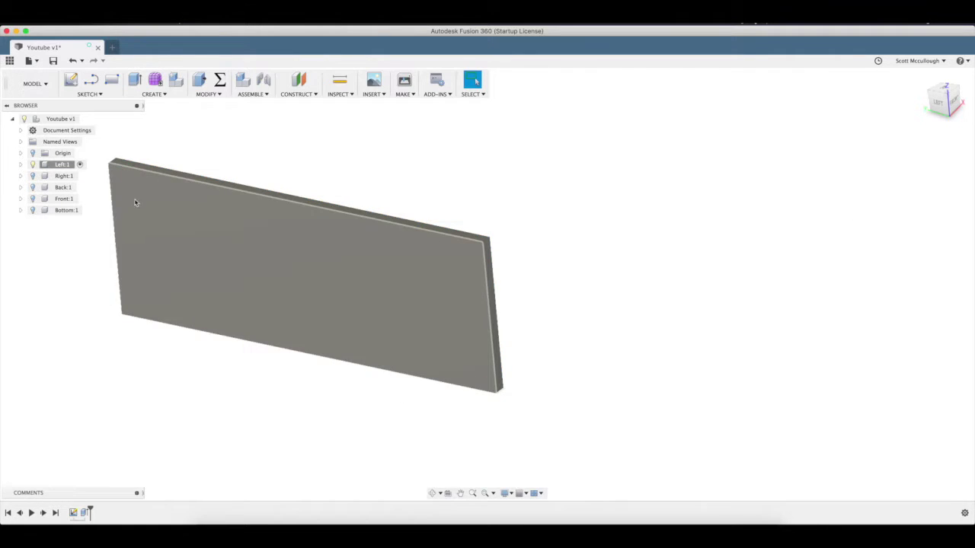
pyautogui.click(431, 494)
# Step: Show Front:1 again, view the model from the right slightly tilted, and activate Right:1
pyautogui.moveTo(553, 214); pyautogui.dragTo(495, 221)
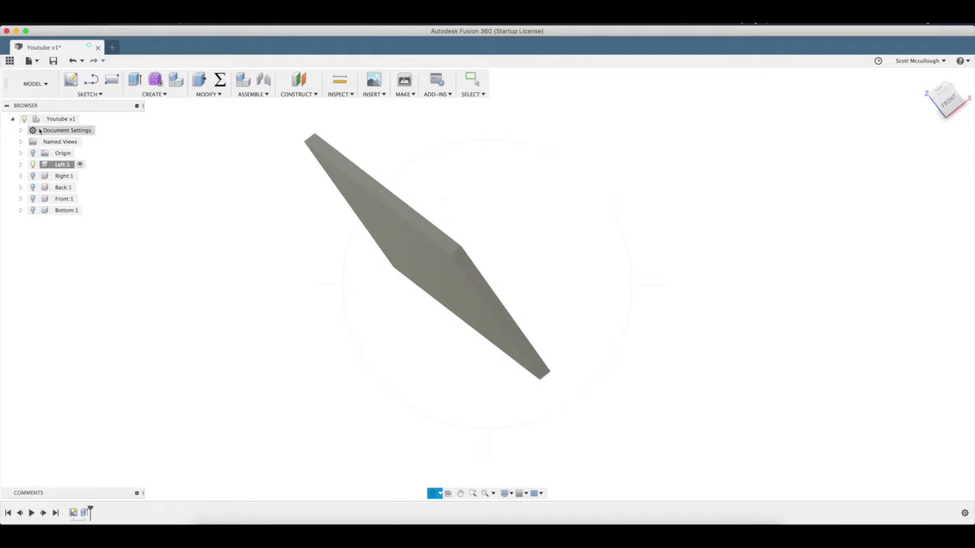
pyautogui.click(32, 199)
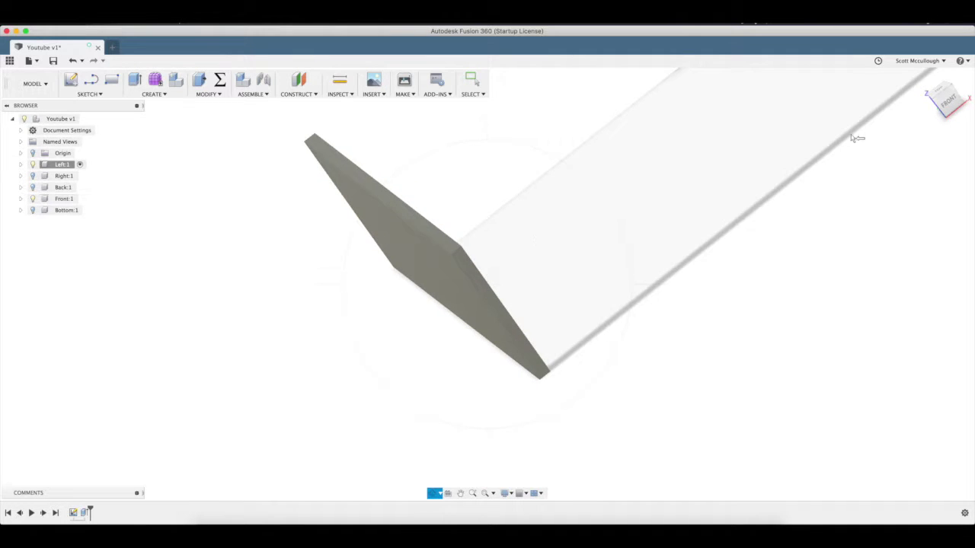
pyautogui.click(959, 95)
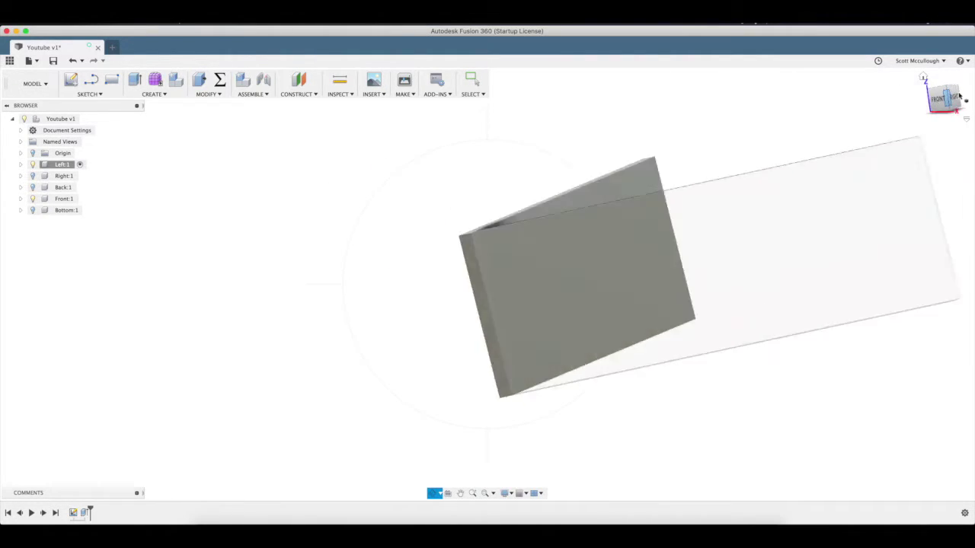
pyautogui.click(953, 99)
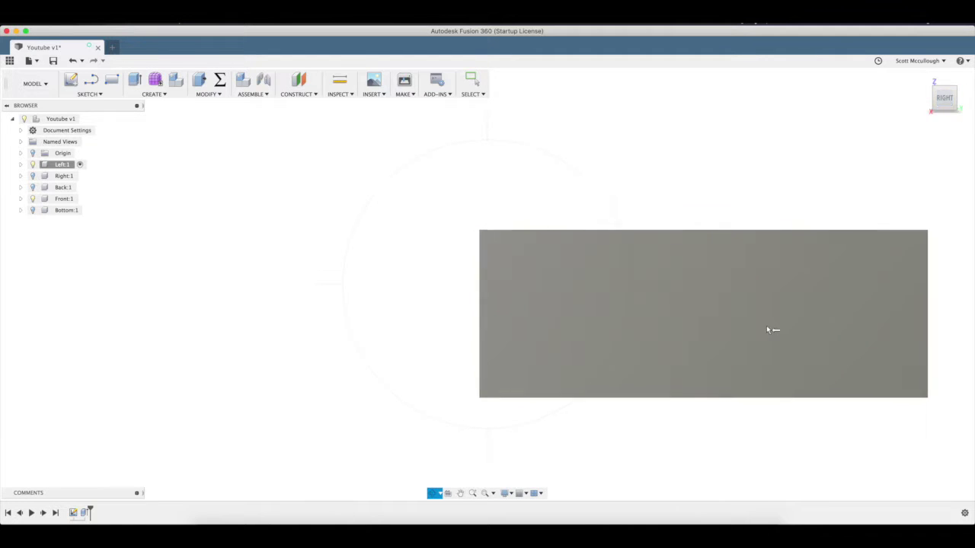
pyautogui.moveTo(414, 366)
pyautogui.mouseDown()
pyautogui.moveTo(406, 388)
pyautogui.moveTo(409, 363)
pyautogui.mouseUp()
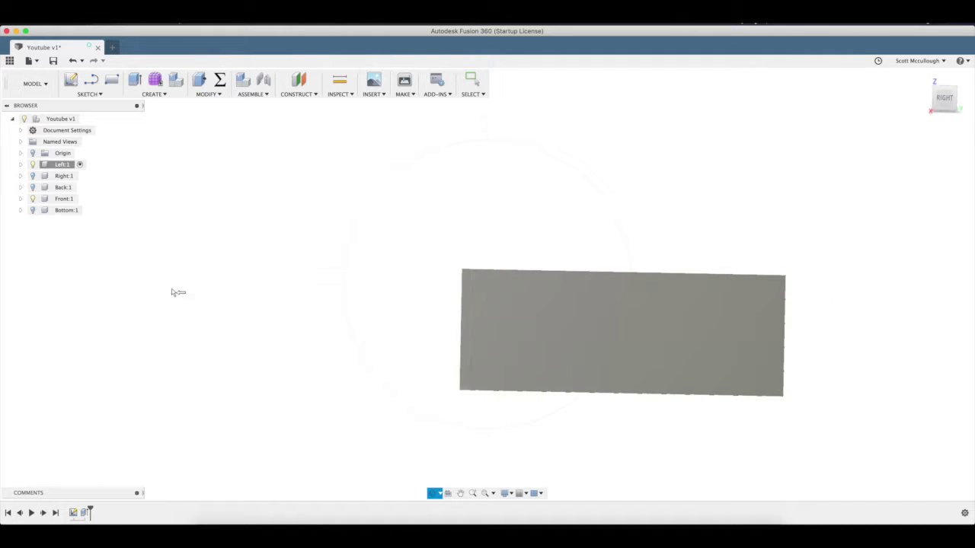
pyautogui.click(83, 175)
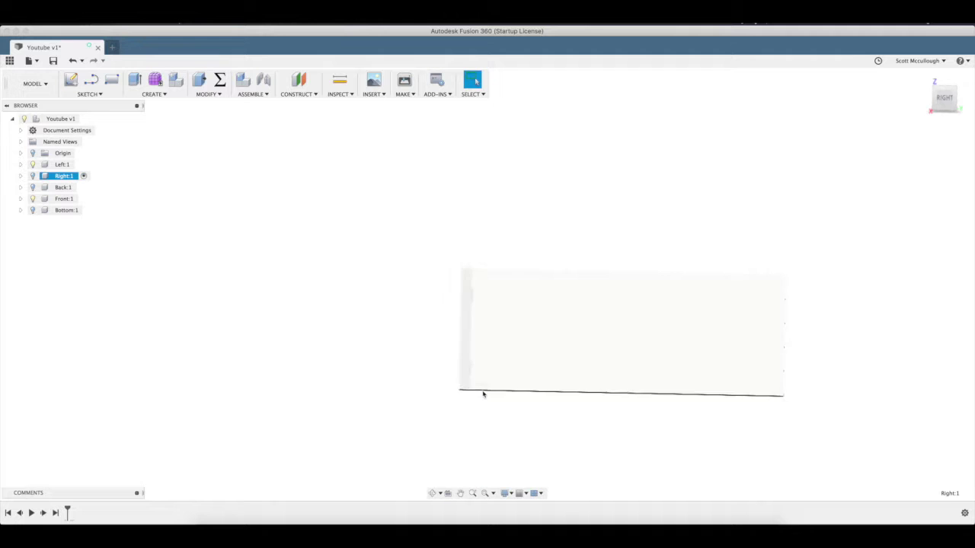
# Step: Draw a thin rectangle from the origin and align its top edge with the panel top
pyautogui.press('r')
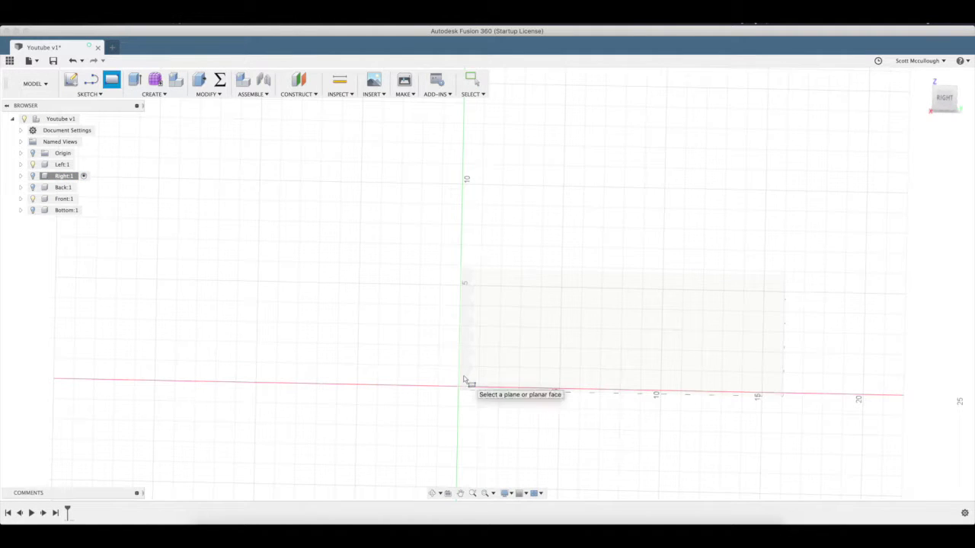
pyautogui.click(461, 376)
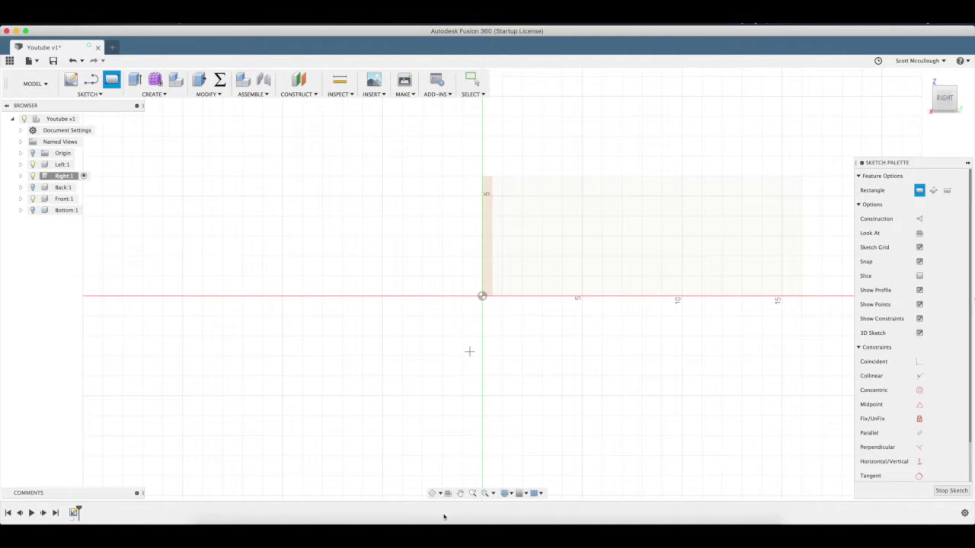
pyautogui.click(483, 296)
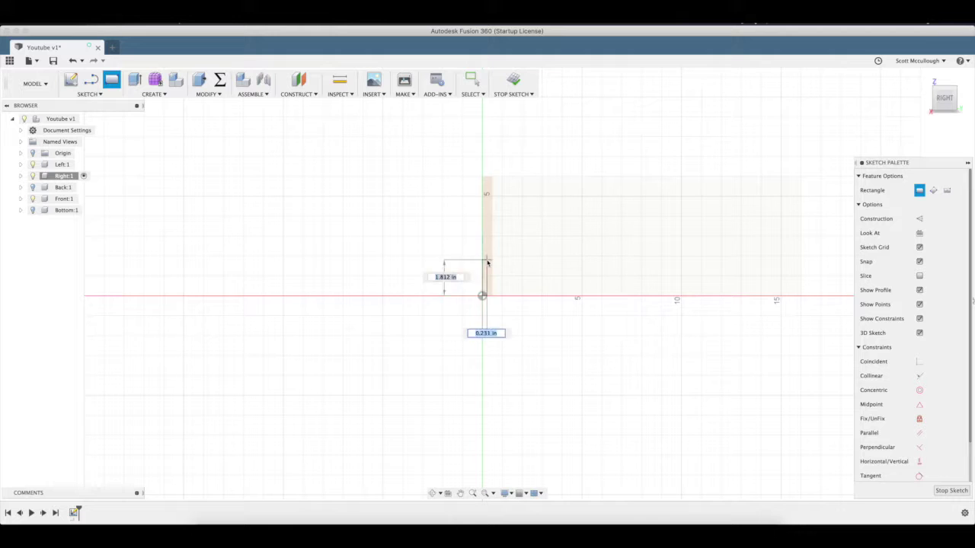
pyautogui.scroll(5, 486, 262)
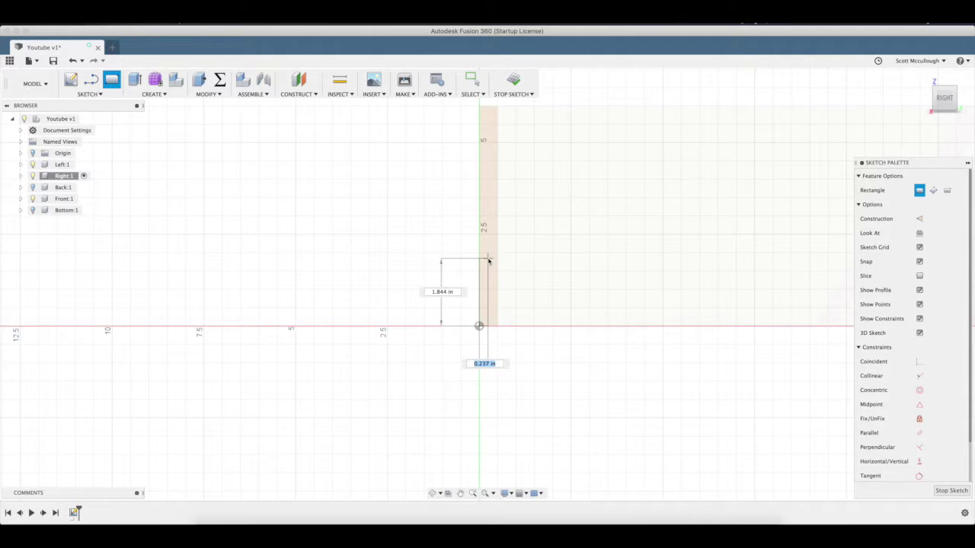
pyautogui.click(488, 262)
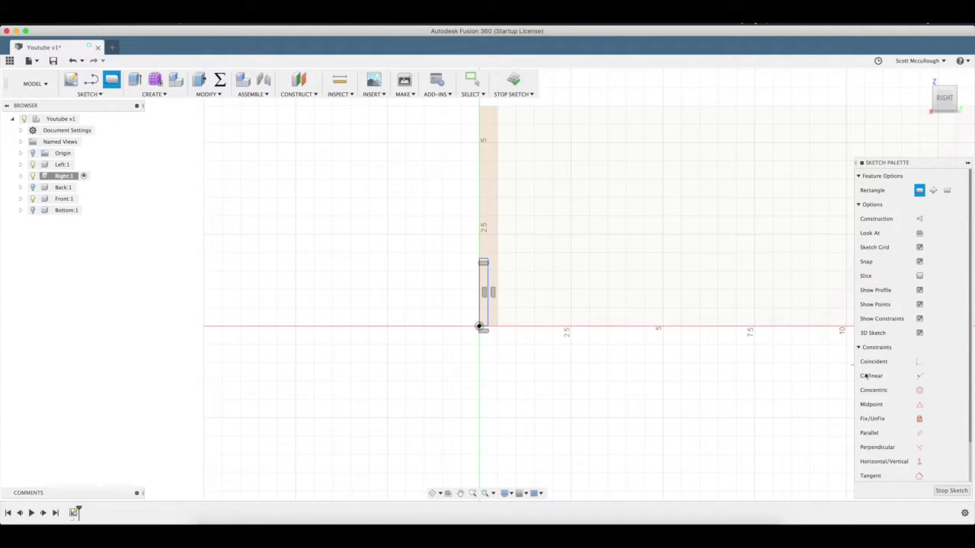
pyautogui.click(919, 376)
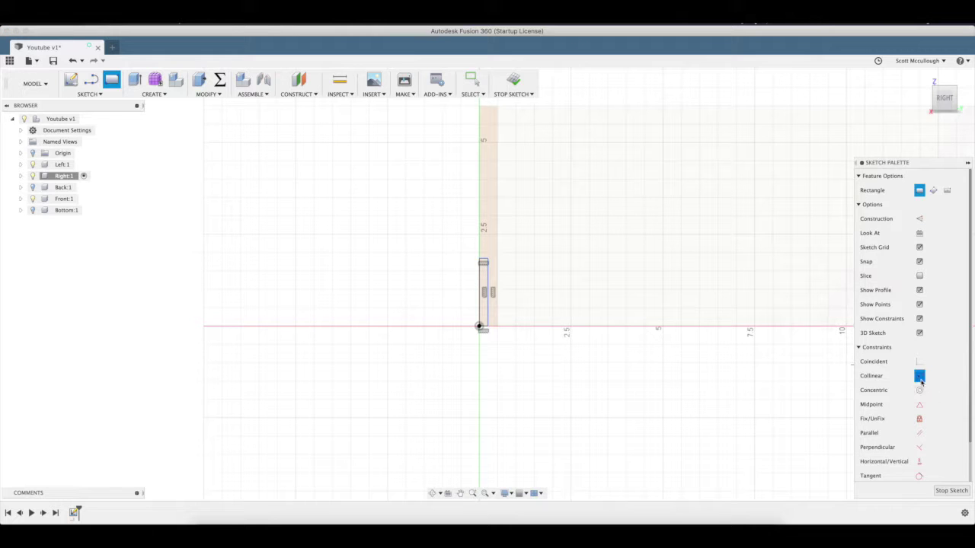
pyautogui.click(483, 263)
pyautogui.click(485, 107)
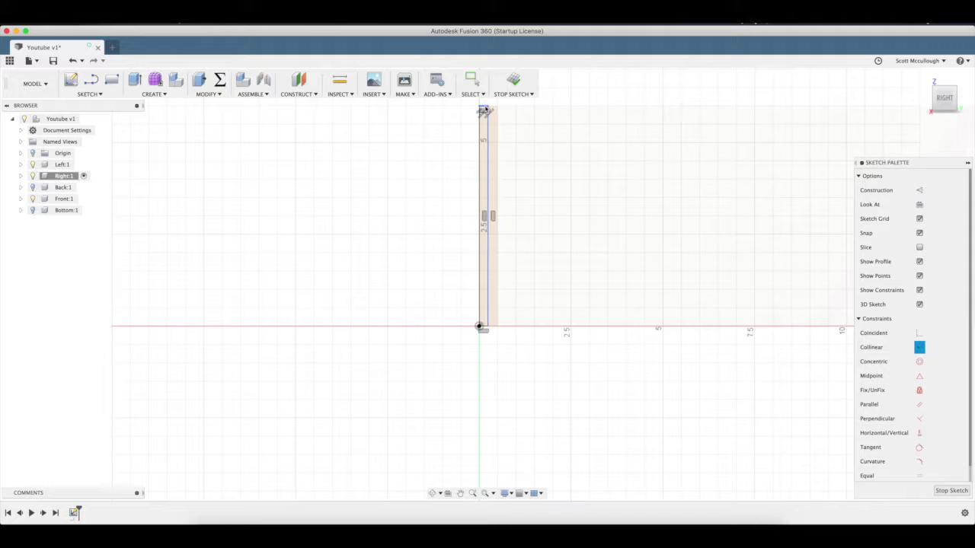
# Step: Dimension the strip's width to 16 in from the origin and finish the sketch
pyautogui.click(479, 327)
pyautogui.press('d')
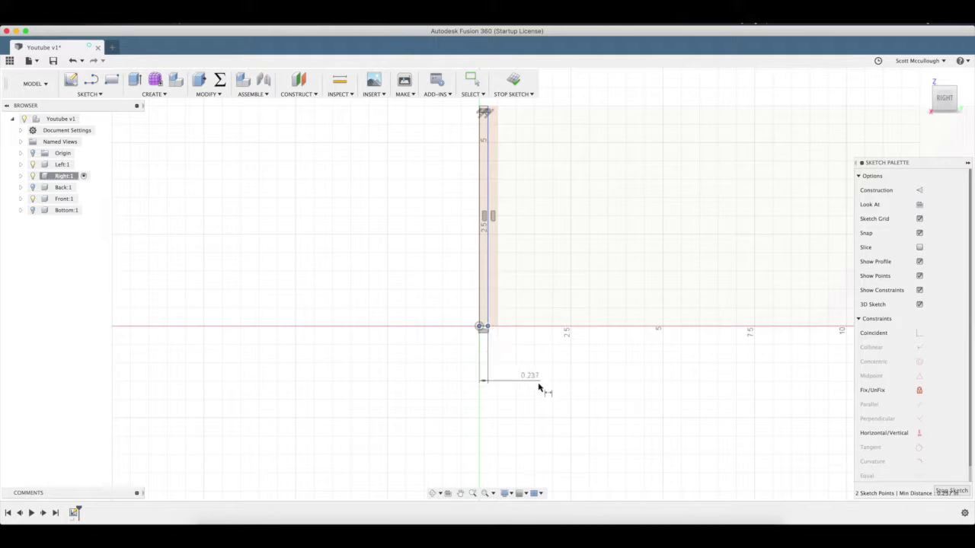
pyautogui.click(547, 394)
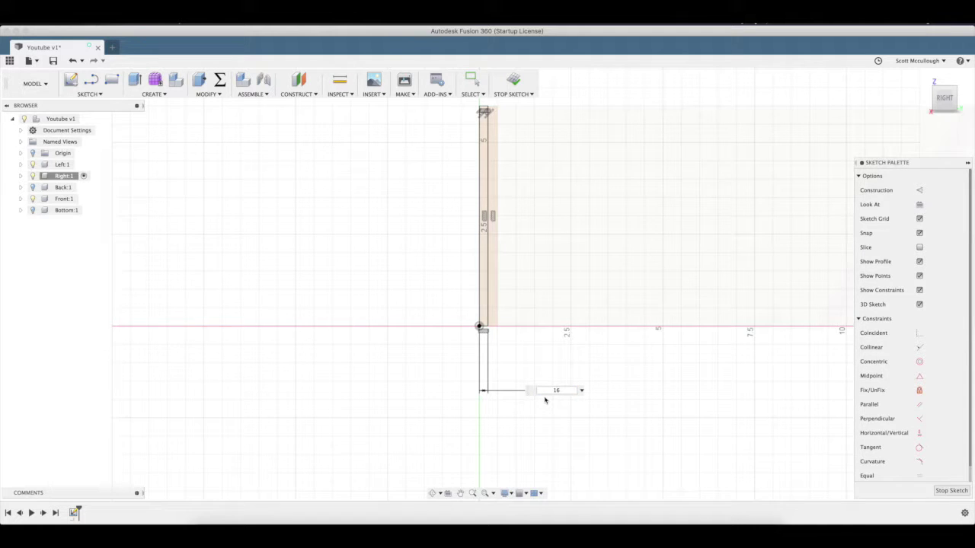
pyautogui.press('Return')
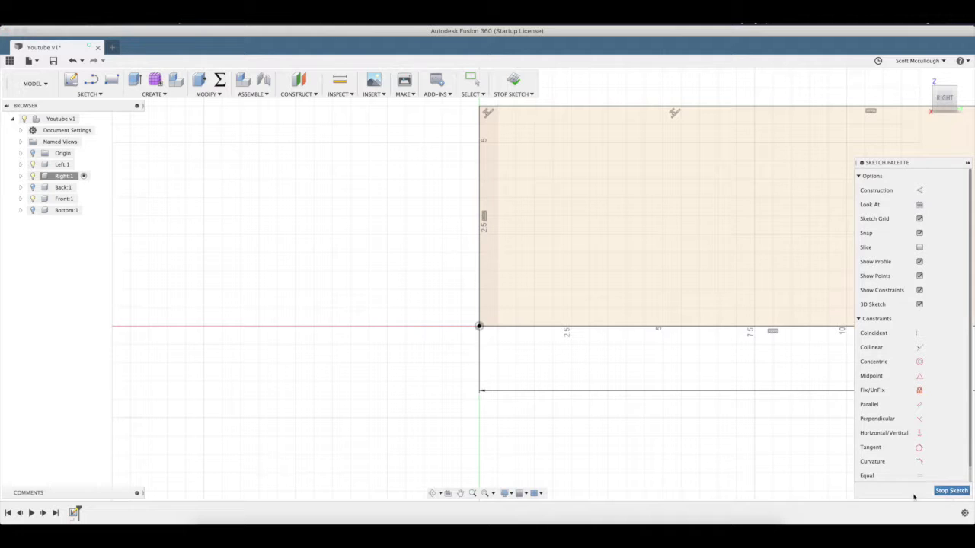
pyautogui.click(950, 491)
pyautogui.moveTo(422, 274)
pyautogui.keyDown('shift'); pyautogui.mouseDown(button='middle')
pyautogui.moveTo(446, 270)
pyautogui.moveTo(431, 270)
pyautogui.moveTo(429, 285)
pyautogui.moveTo(432, 263)
pyautogui.mouseUp(button='middle'); pyautogui.keyUp('shift')
# Step: Extrude the Right panel's main and thin-strip profiles 0.5 in as a new body, with Front and Left hidden
pyautogui.press('e')
pyautogui.click(607, 255)
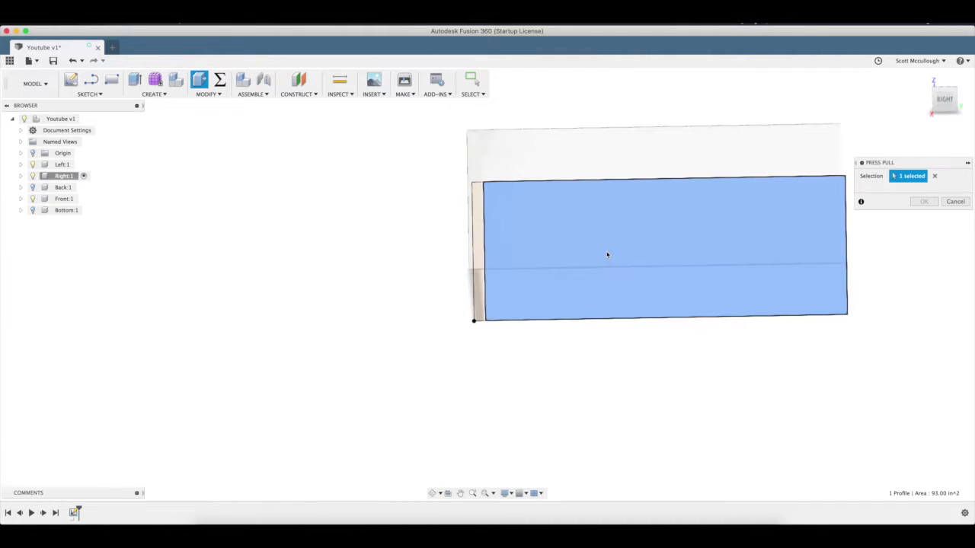
pyautogui.click(478, 256)
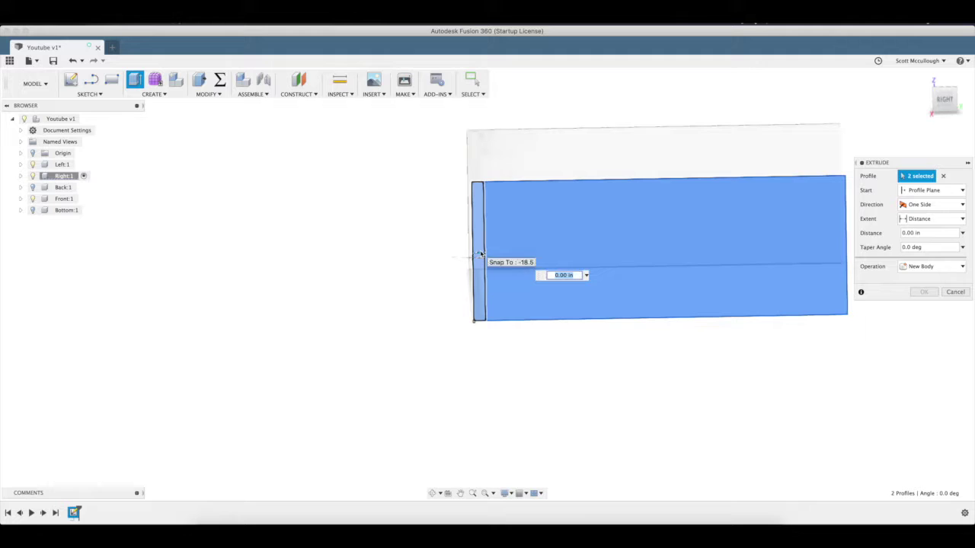
pyautogui.click(32, 188)
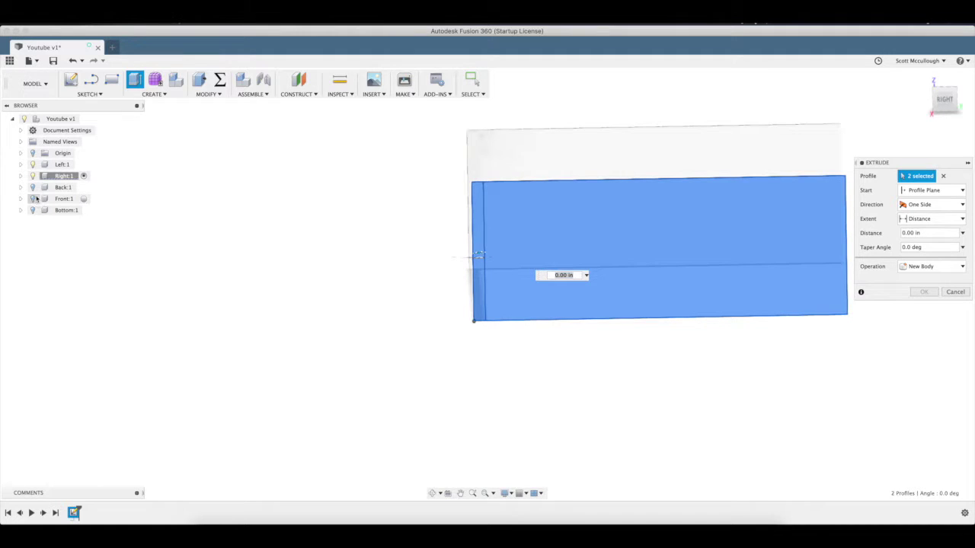
pyautogui.click(34, 165)
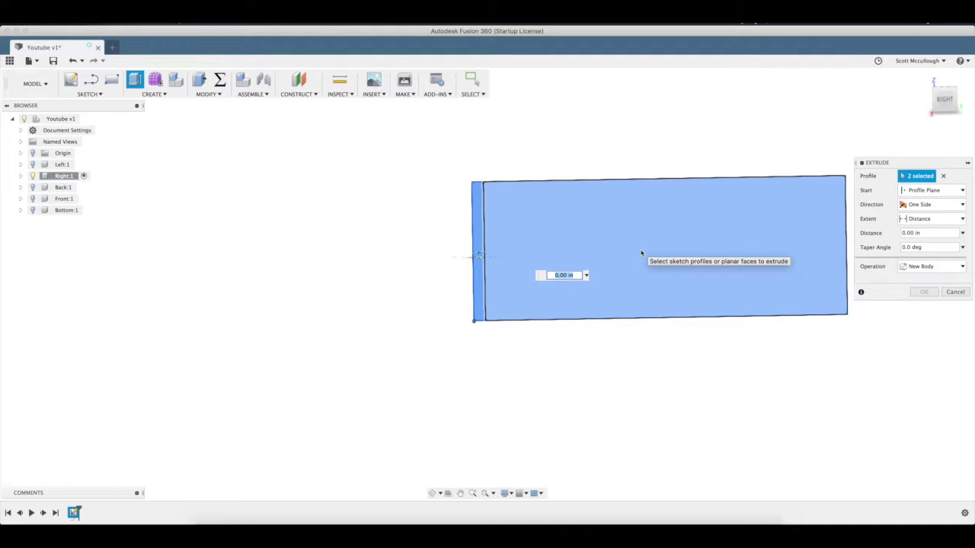
pyautogui.write('0')
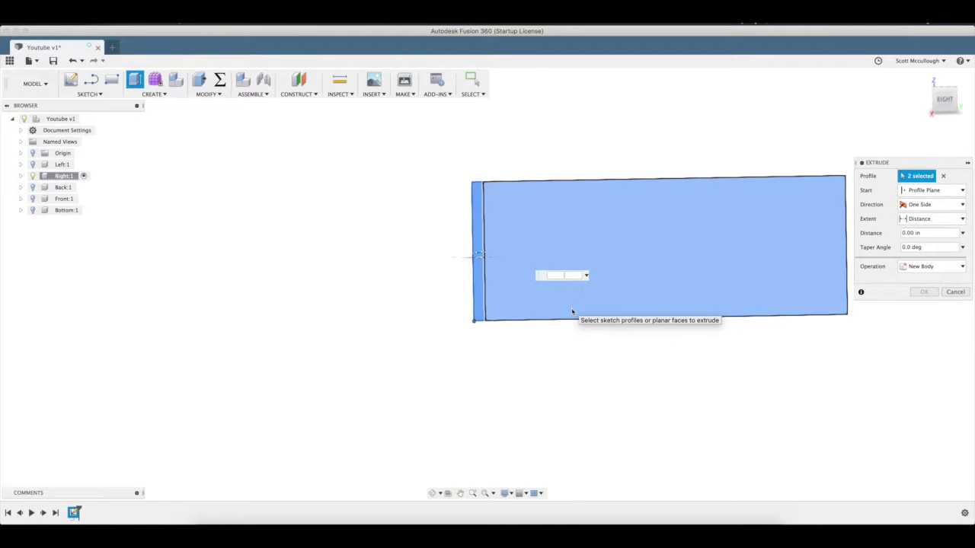
pyautogui.write('.5')
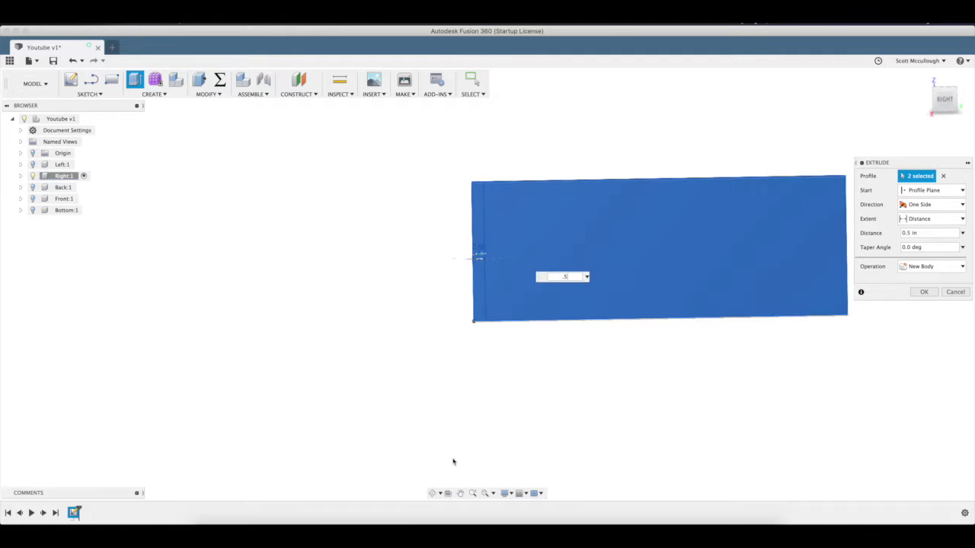
pyautogui.click(432, 493)
pyautogui.moveTo(470, 330)
pyautogui.mouseDown()
pyautogui.moveTo(507, 347)
pyautogui.moveTo(487, 337)
pyautogui.mouseUp()
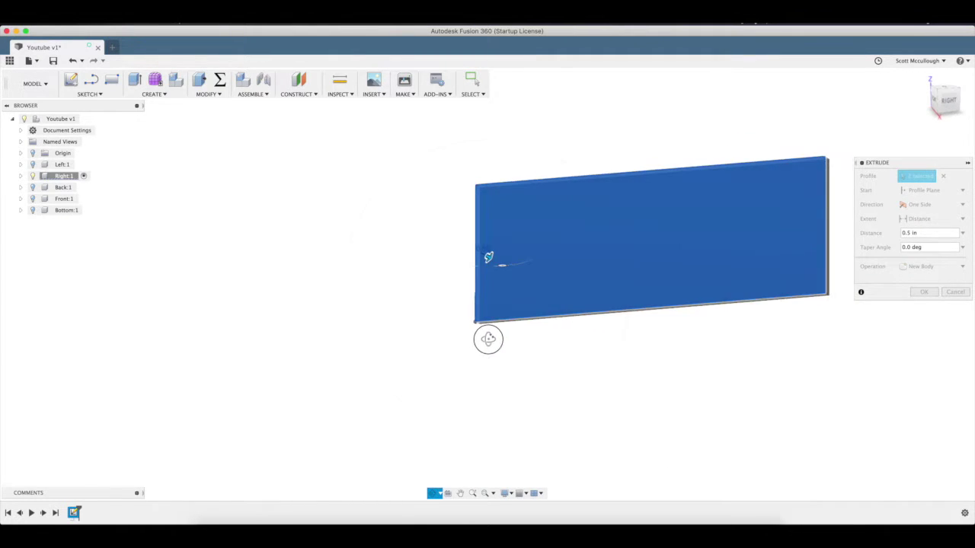
pyautogui.click(924, 293)
pyautogui.click(924, 293)
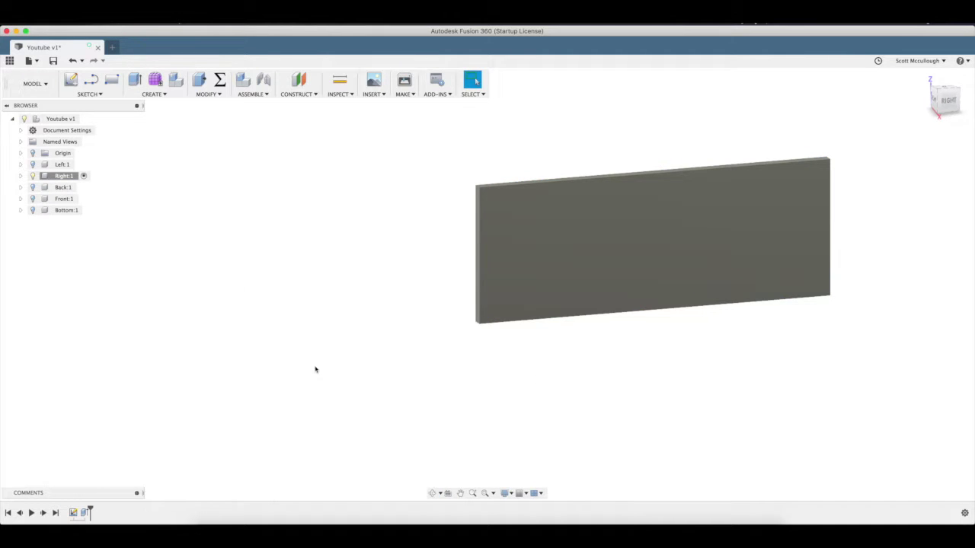
# Step: Show the Front panel again and orbit to look down on the panels
pyautogui.click(32, 199)
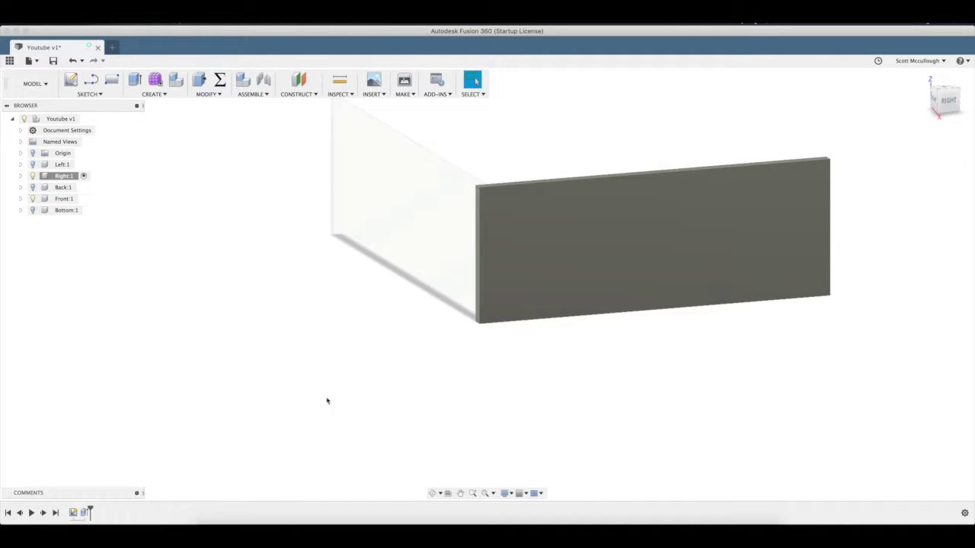
pyautogui.click(434, 493)
pyautogui.moveTo(477, 278)
pyautogui.mouseDown()
pyautogui.moveTo(478, 333)
pyautogui.moveTo(462, 335)
pyautogui.moveTo(444, 315)
pyautogui.moveTo(459, 288)
pyautogui.moveTo(495, 267)
pyautogui.moveTo(608, 280)
pyautogui.moveTo(618, 304)
pyautogui.moveTo(611, 296)
pyautogui.mouseUp()
pyautogui.press('Escape')
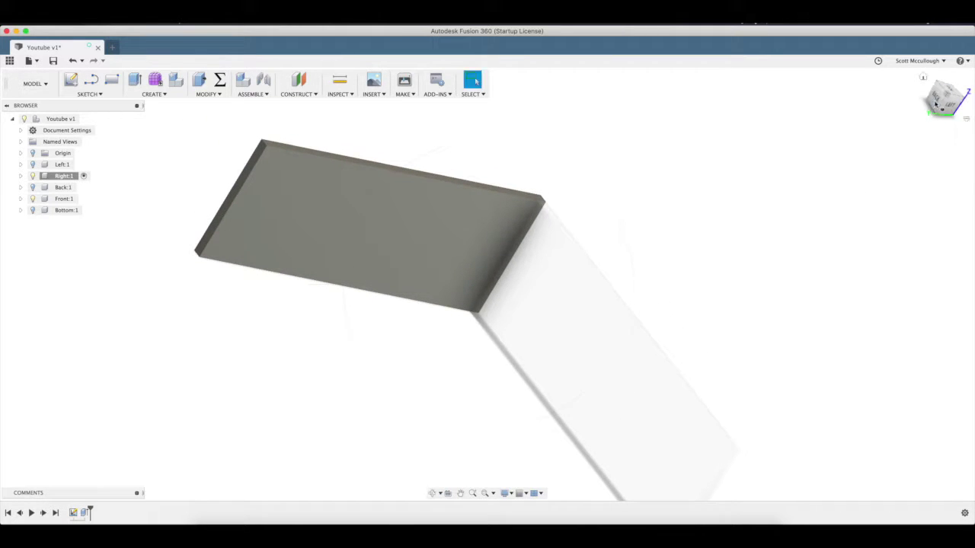
# Step: Switch to the ViewCube BACK view and activate the Back:1 component
pyautogui.click(939, 100)
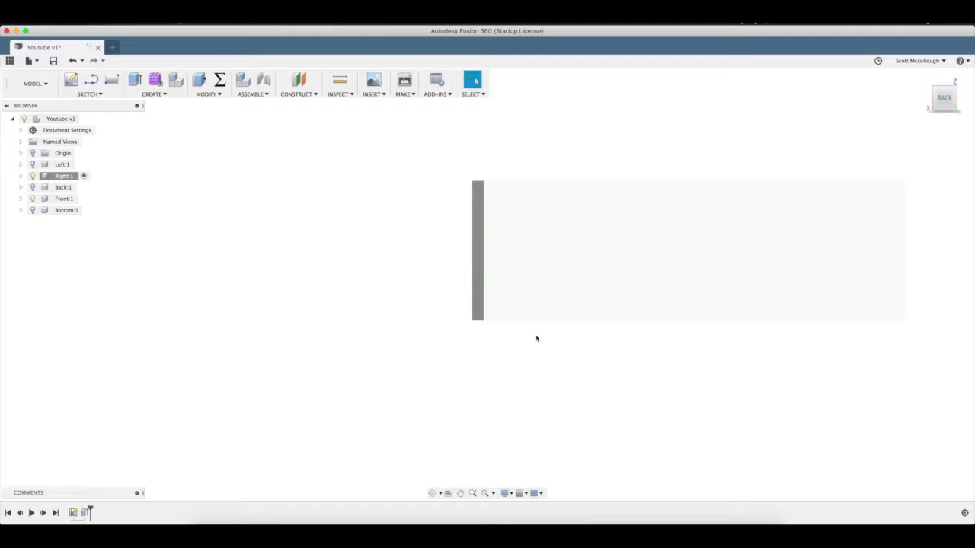
pyautogui.click(431, 494)
pyautogui.moveTo(449, 332); pyautogui.dragTo(440, 335)
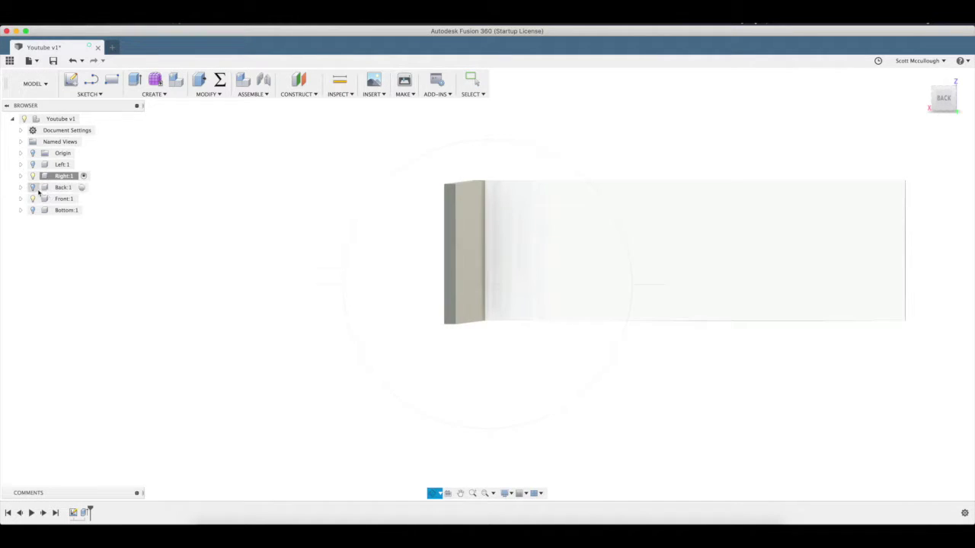
pyautogui.click(82, 187)
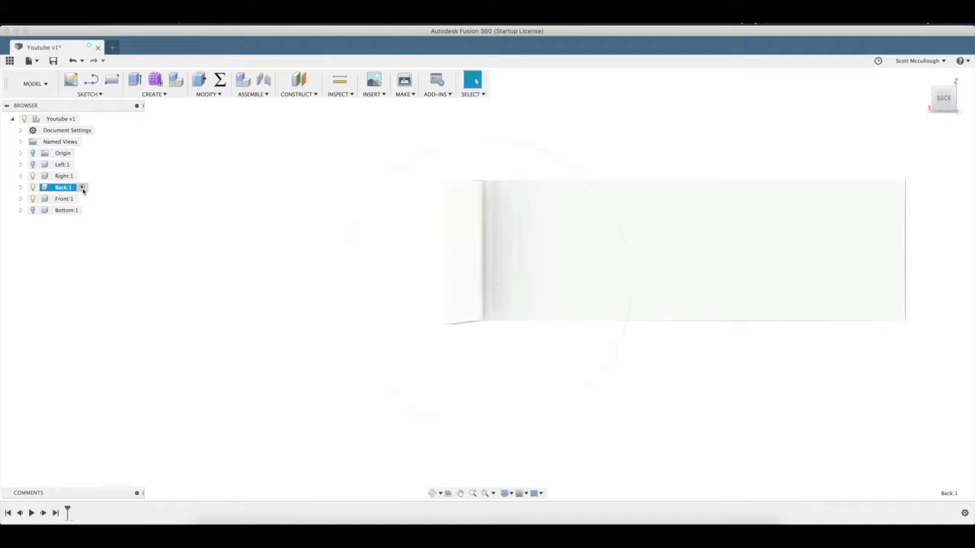
# Step: Sketch a 1.000 by 0.500 in rectangle from the origin on the Back panel's side face
pyautogui.click(431, 493)
pyautogui.moveTo(459, 394); pyautogui.dragTo(430, 392)
pyautogui.press('Escape')
pyautogui.press('r')
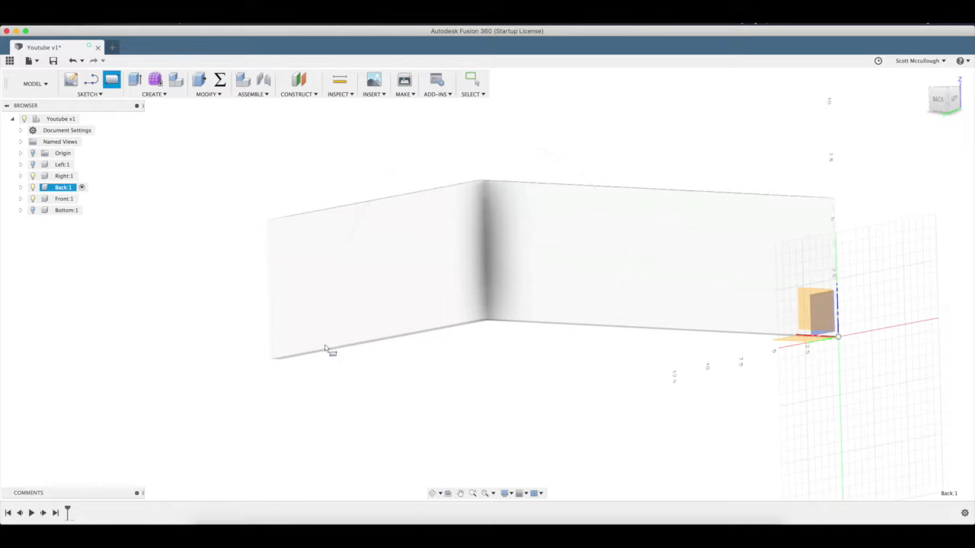
pyautogui.click(289, 309)
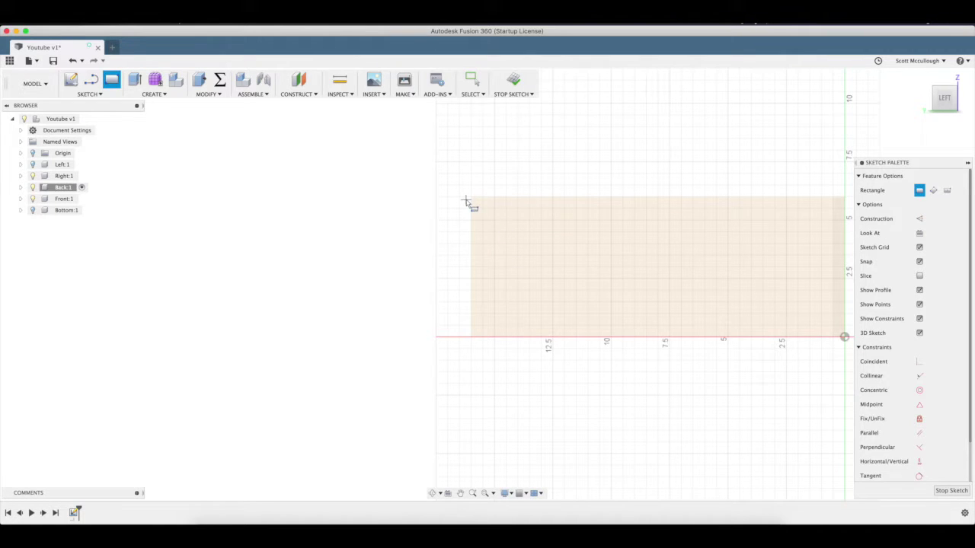
pyautogui.click(471, 337)
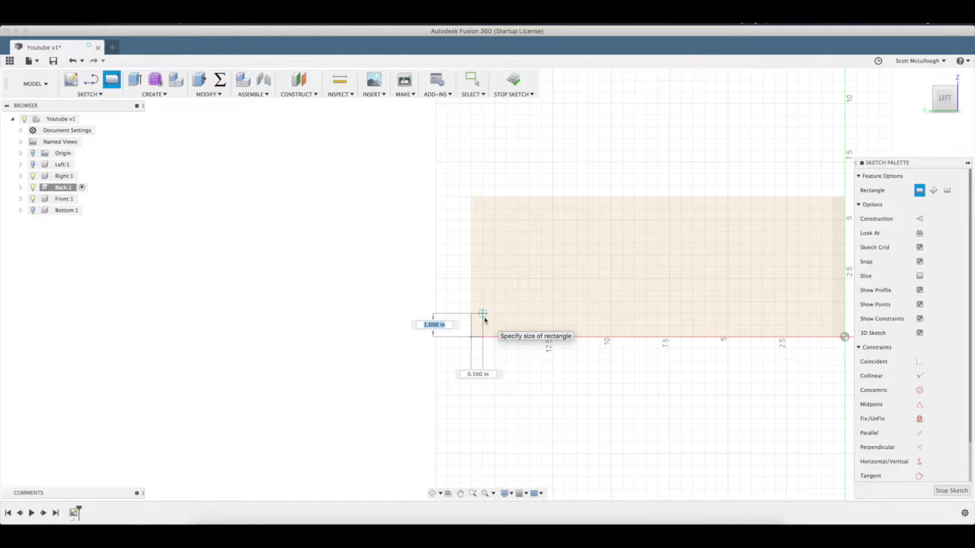
pyautogui.click(484, 318)
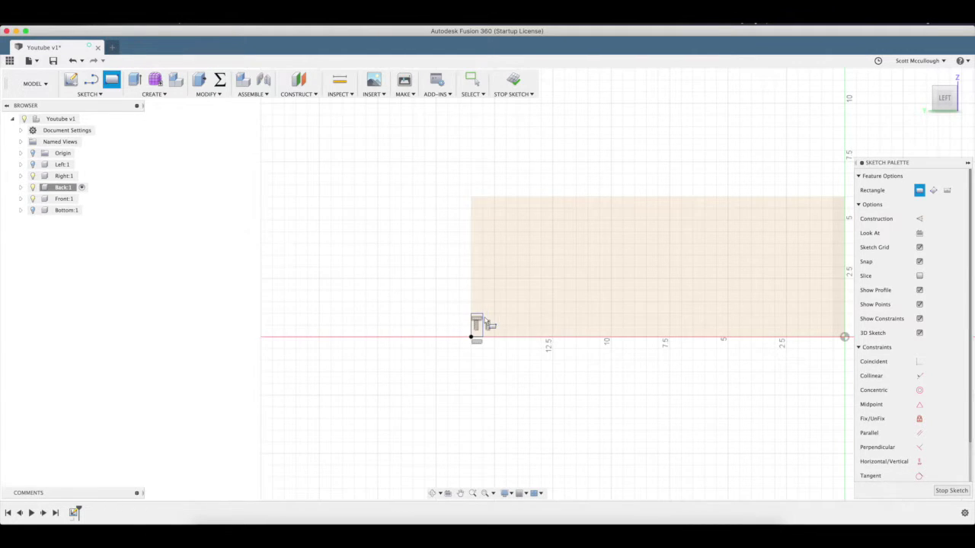
# Step: Stretch the thin strip to the profile's top edge with Collinear and dimension its width 0.50 in
pyautogui.click(919, 376)
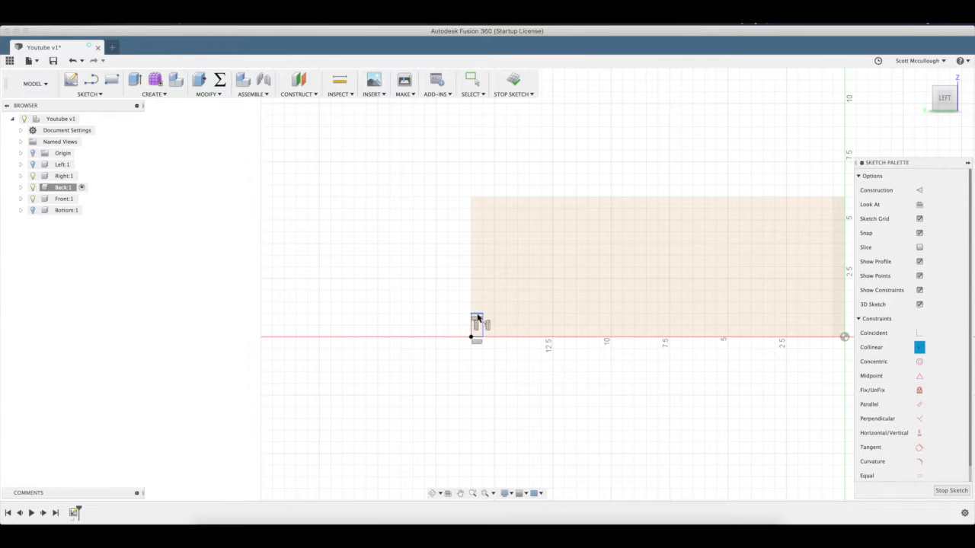
pyautogui.click(481, 198)
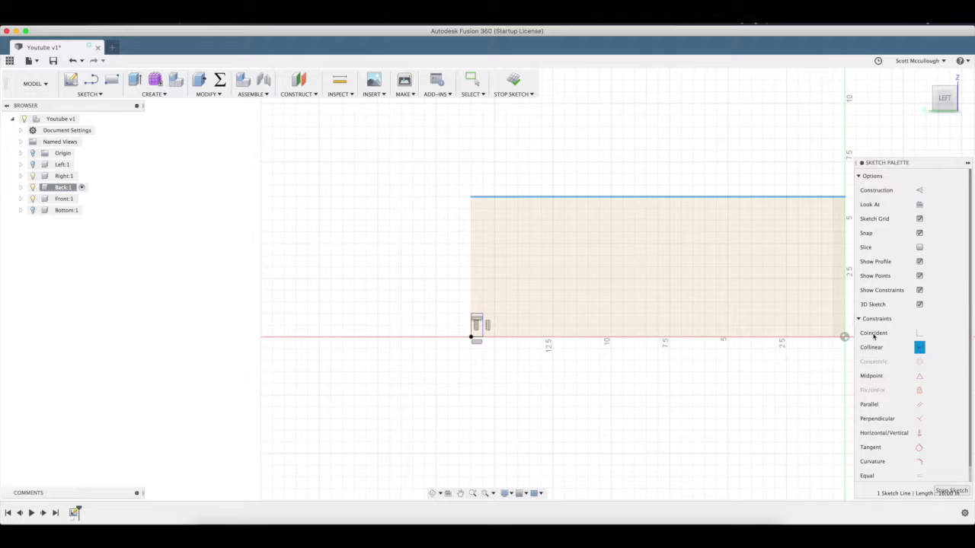
pyautogui.click(475, 317)
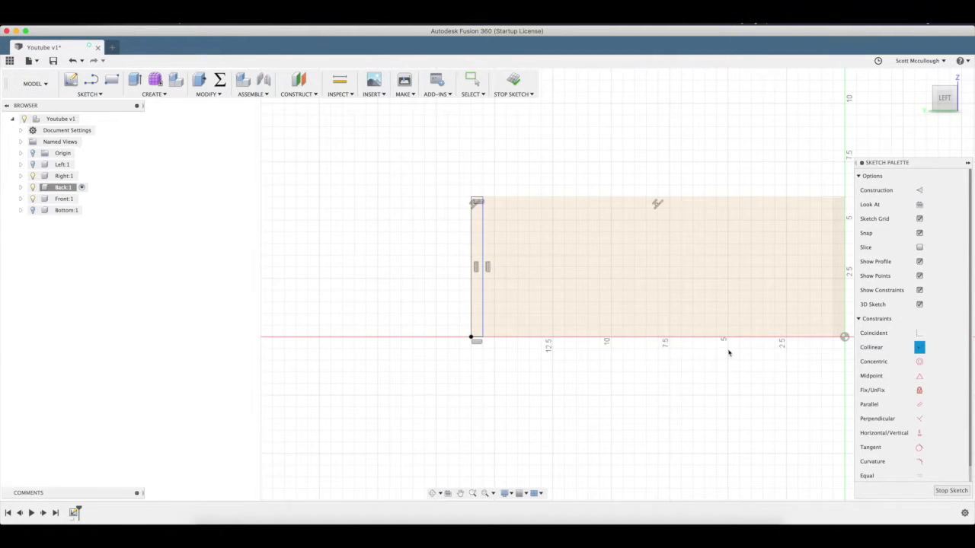
pyautogui.press('Escape')
pyautogui.press('d')
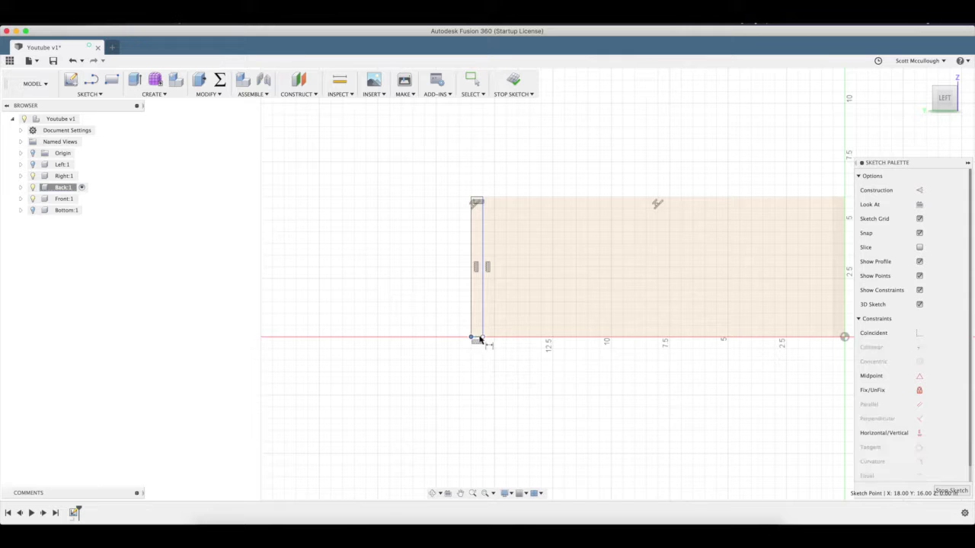
pyautogui.click(476, 336)
pyautogui.click(485, 375)
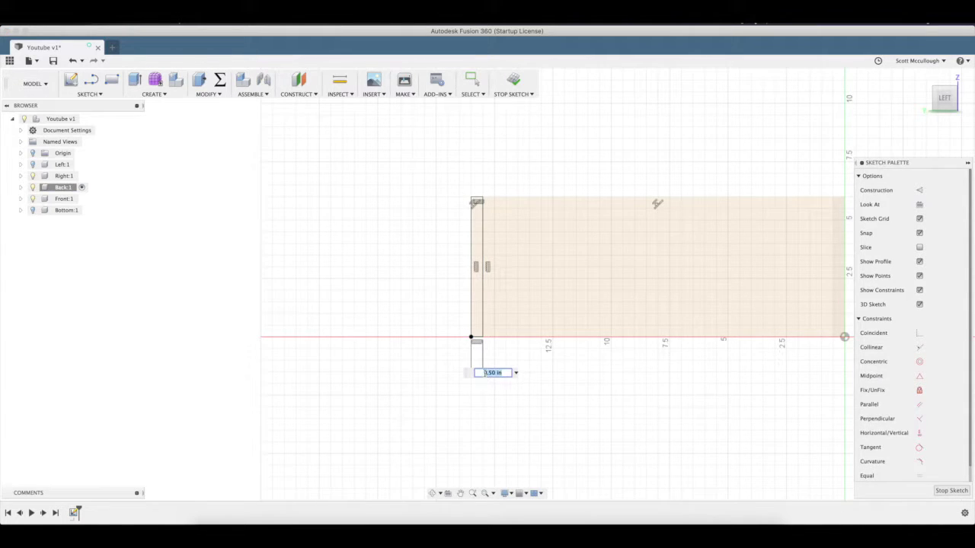
pyautogui.press('Return')
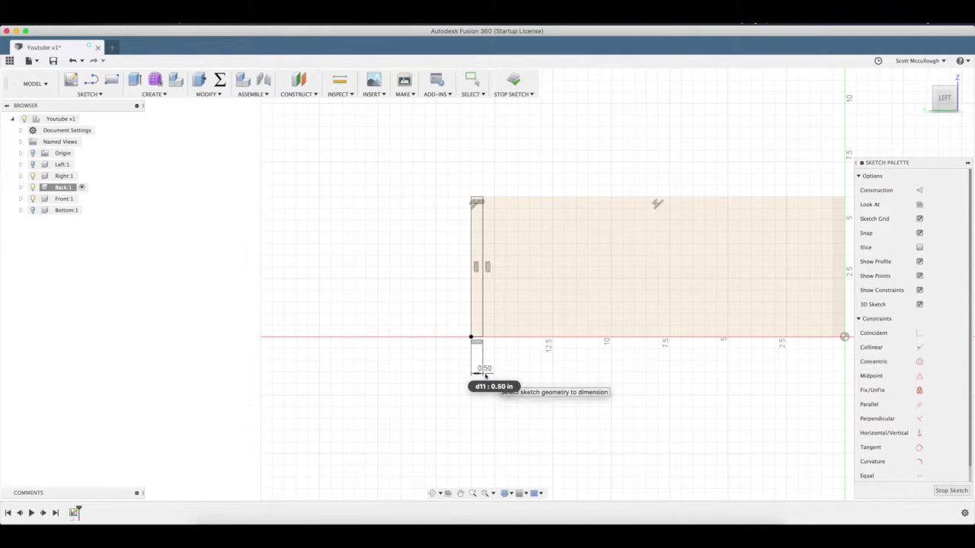
# Step: Hide the Right and Front panels and orbit to an angled view of the sketch
pyautogui.click(433, 493)
pyautogui.moveTo(416, 324)
pyautogui.mouseDown()
pyautogui.moveTo(515, 344)
pyautogui.moveTo(525, 335)
pyautogui.moveTo(276, 285)
pyautogui.mouseUp()
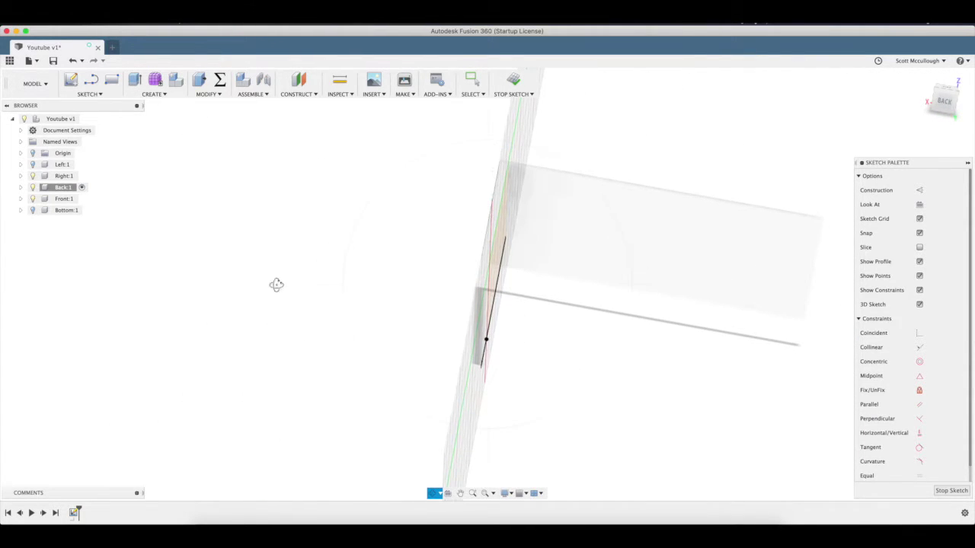
pyautogui.click(33, 176)
pyautogui.click(34, 199)
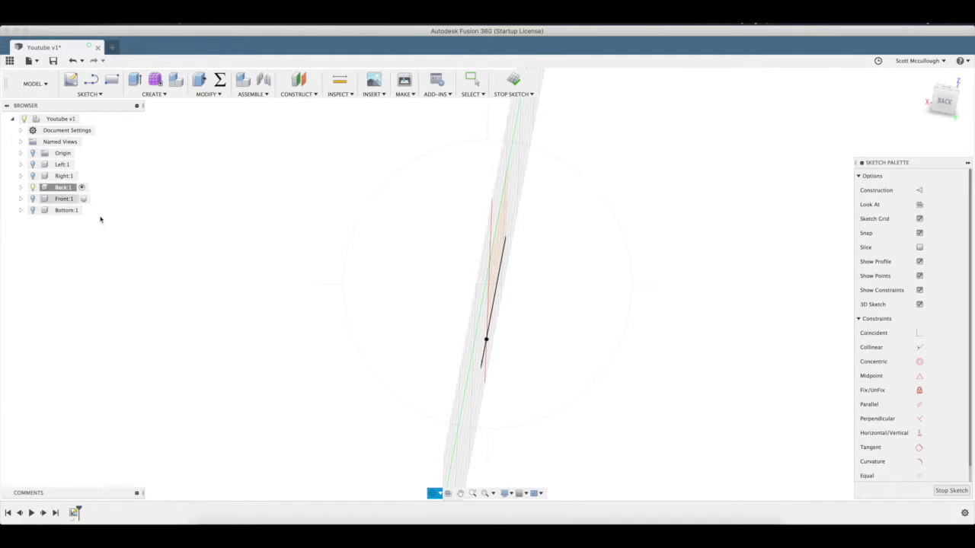
pyautogui.moveTo(462, 407); pyautogui.dragTo(425, 402)
# Step: Extrude the Back panel's thin profile 18 in into a solid
pyautogui.press('q')
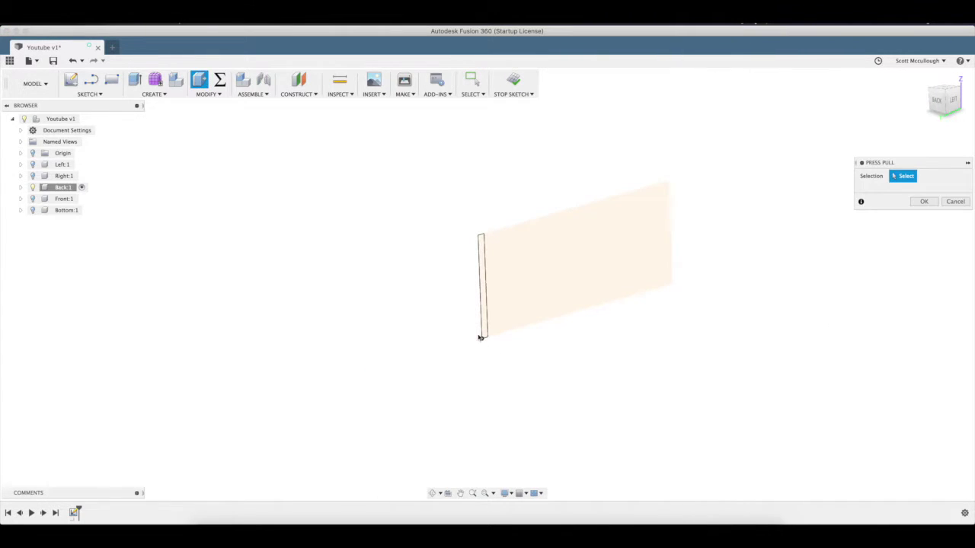
pyautogui.click(485, 318)
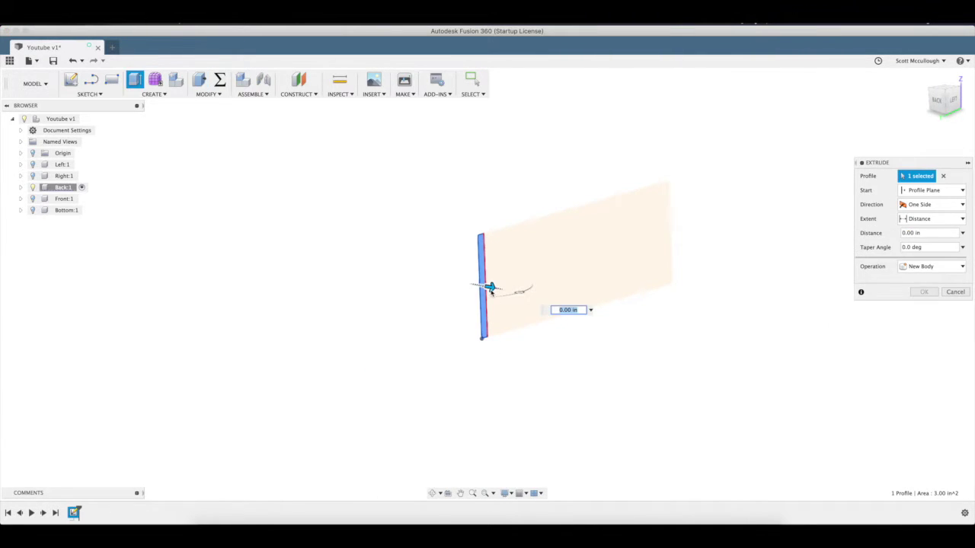
pyautogui.write('18')
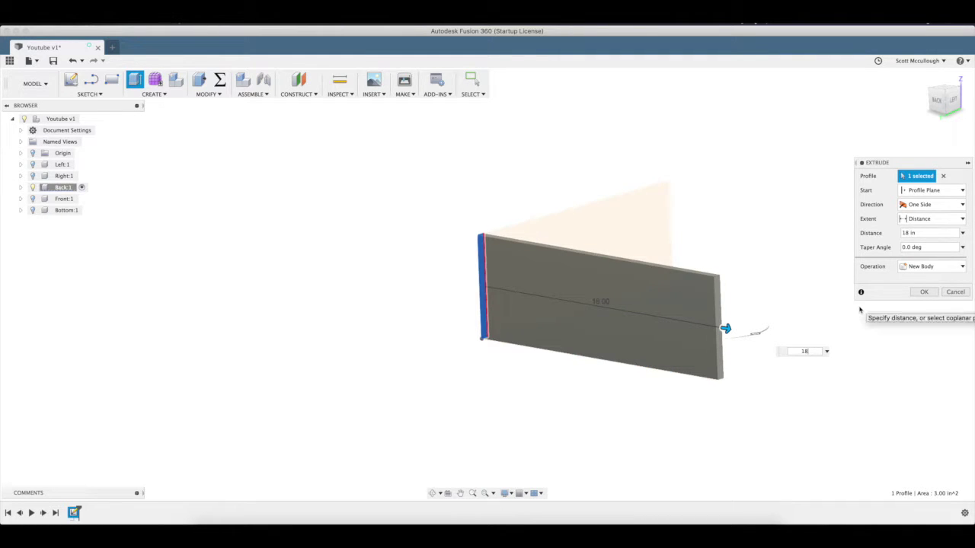
pyautogui.press('Return')
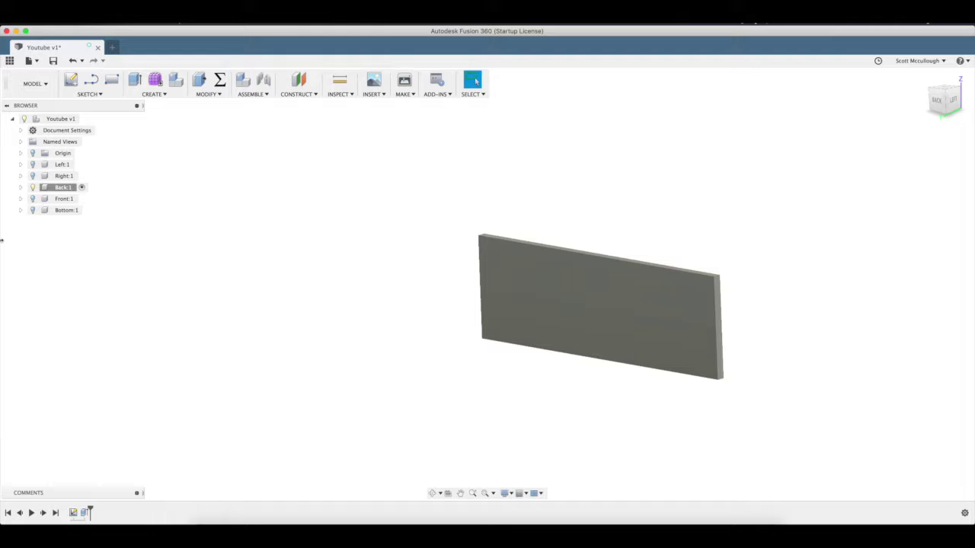
# Step: Show the Left, Right and Front panels again and look down into the open box
pyautogui.click(32, 165)
pyautogui.click(32, 176)
pyautogui.click(32, 199)
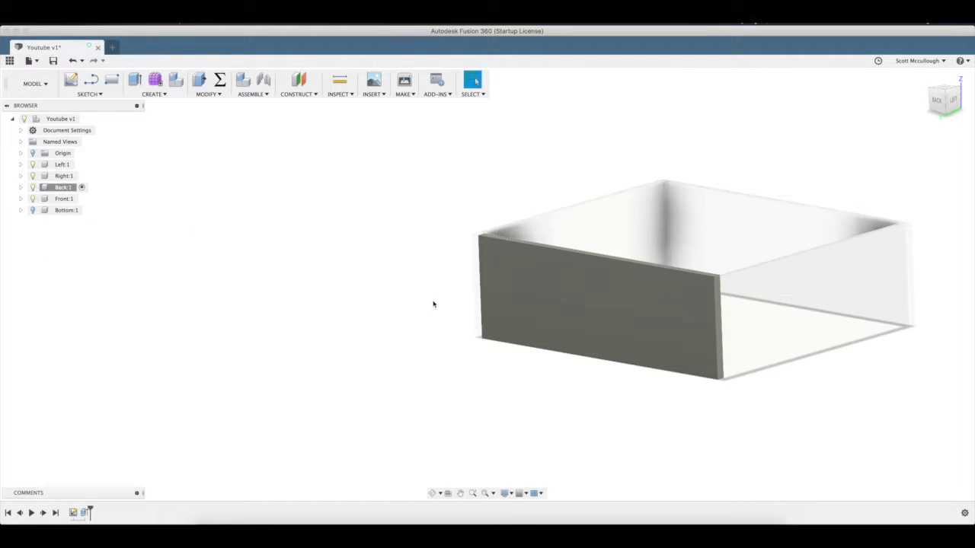
pyautogui.click(433, 494)
pyautogui.moveTo(609, 298); pyautogui.dragTo(634, 322)
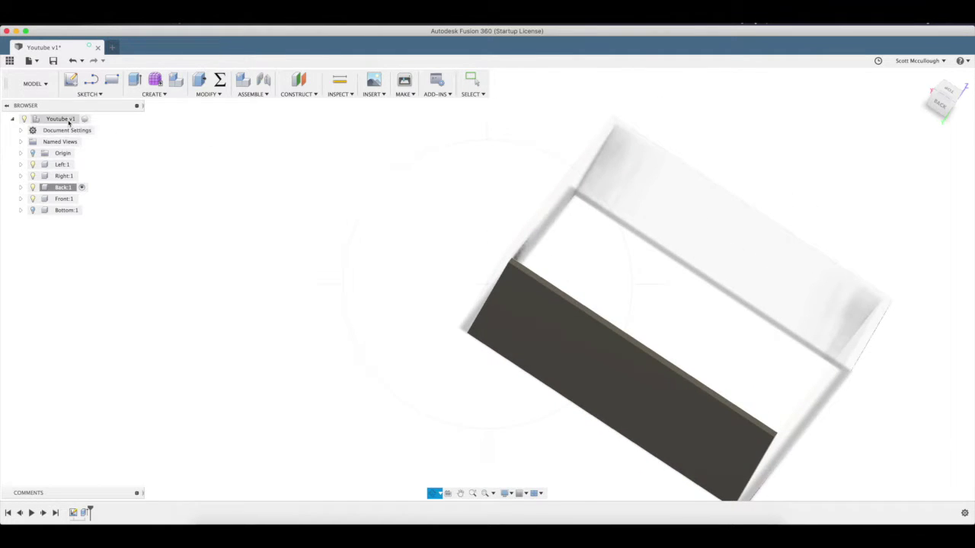
# Step: Make the top-level Youtube v1 design active and orbit around the box
pyautogui.click(84, 120)
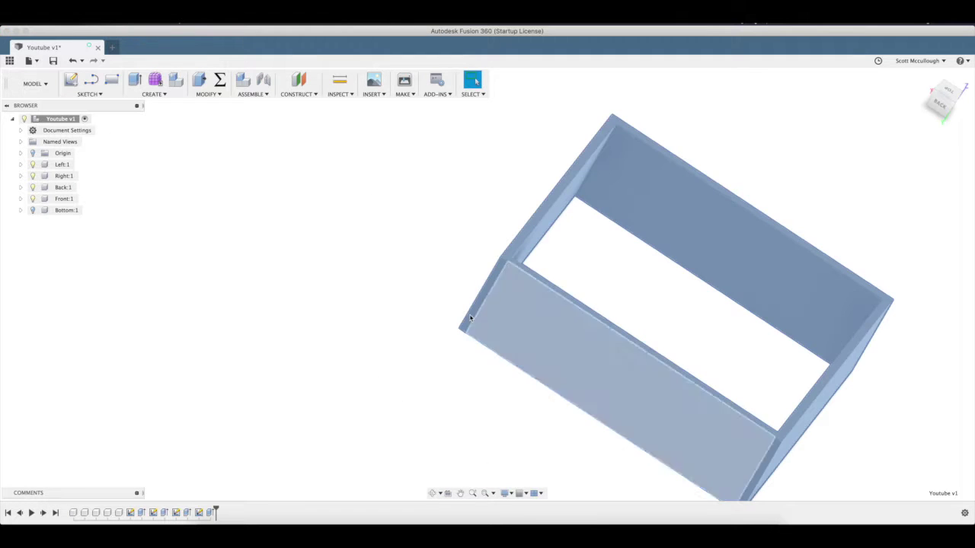
pyautogui.click(446, 315)
pyautogui.click(432, 493)
pyautogui.moveTo(413, 269); pyautogui.dragTo(351, 243)
pyautogui.press('Escape')
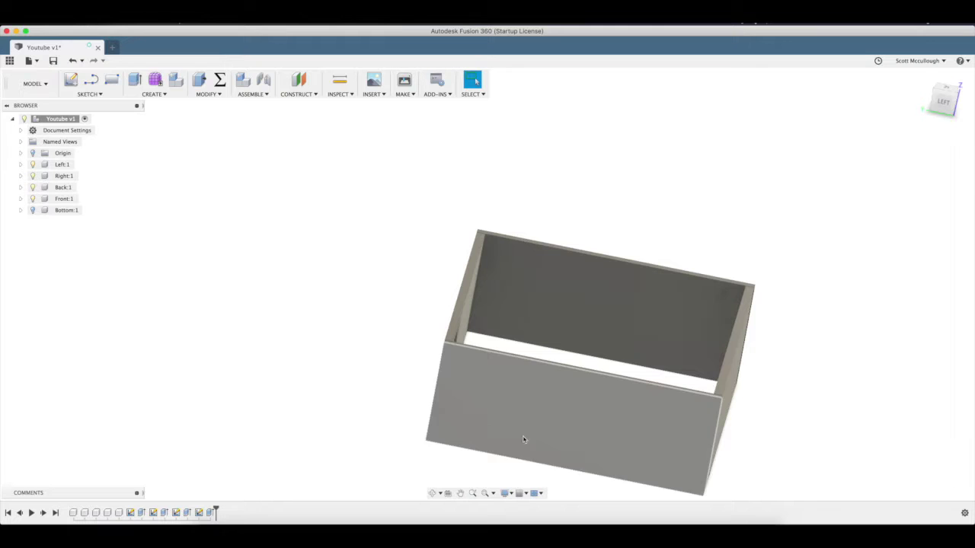
pyautogui.click(431, 494)
pyautogui.moveTo(343, 310); pyautogui.dragTo(376, 282)
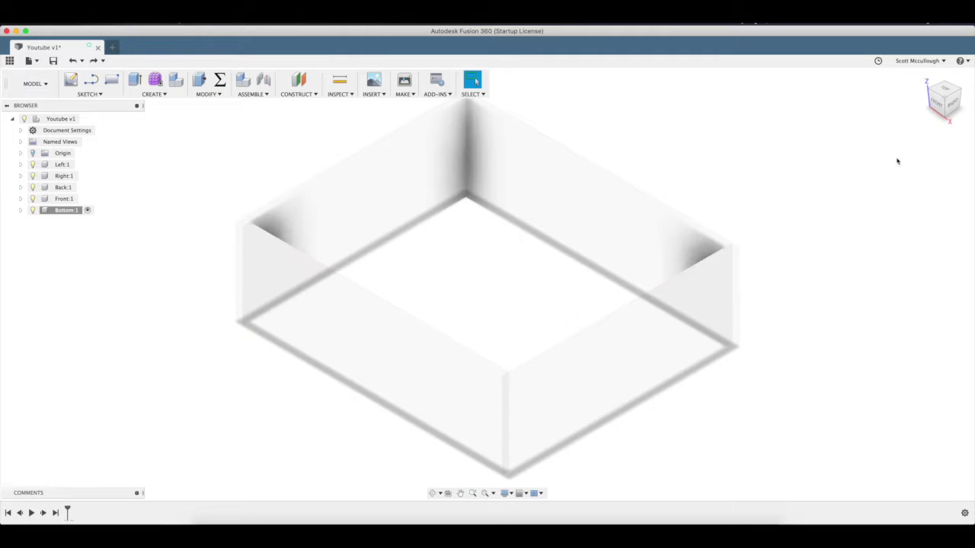
# Step: View the box from the RIGHT, tilt it, and activate the Right:1 component
pyautogui.click(951, 107)
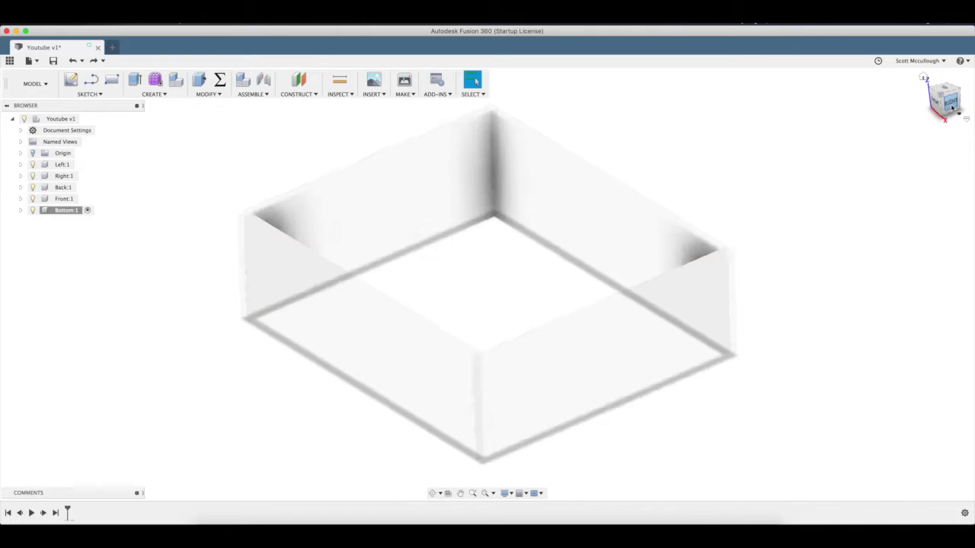
pyautogui.click(432, 494)
pyautogui.moveTo(450, 328); pyautogui.dragTo(533, 250)
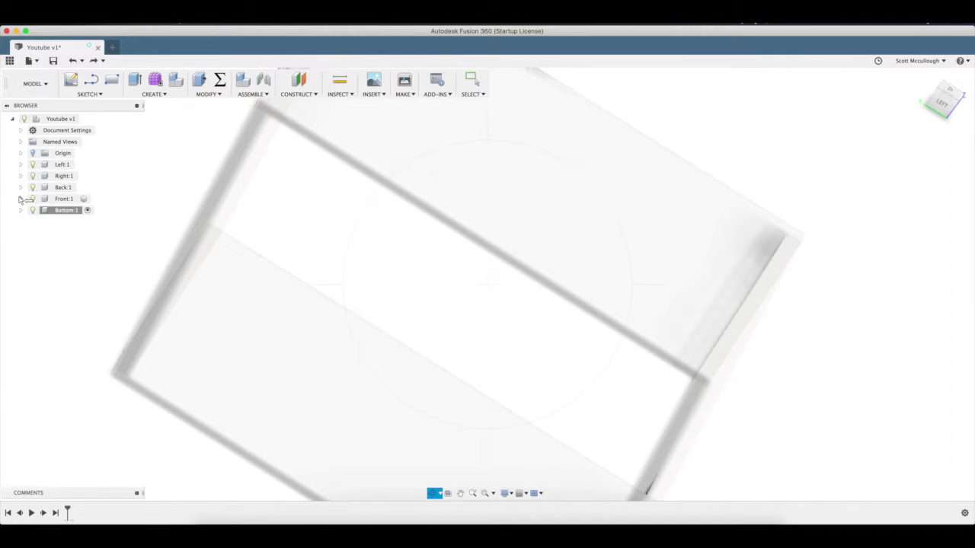
pyautogui.click(83, 176)
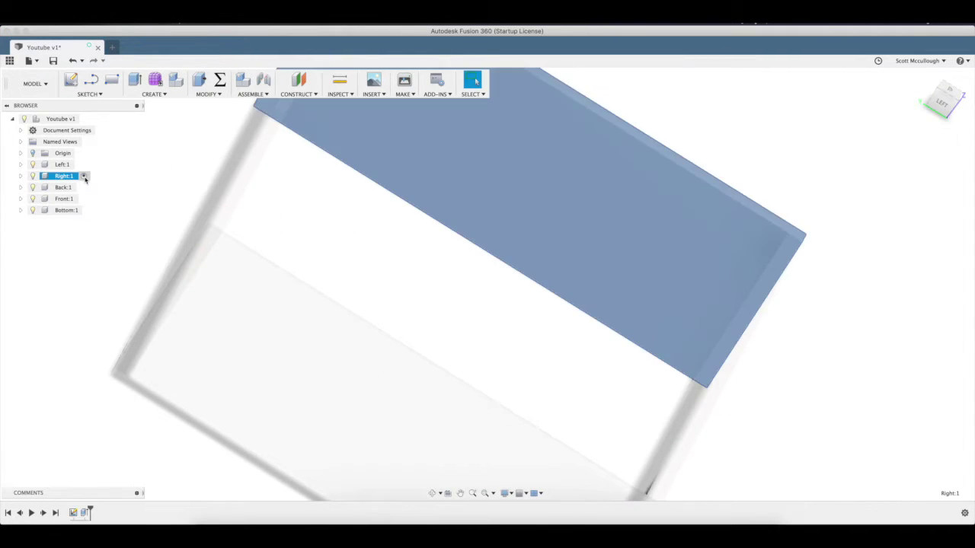
# Step: Hide the Left, Back and Front panels and start a rectangle sketch on the Right panel's face
pyautogui.click(33, 166)
pyautogui.click(33, 187)
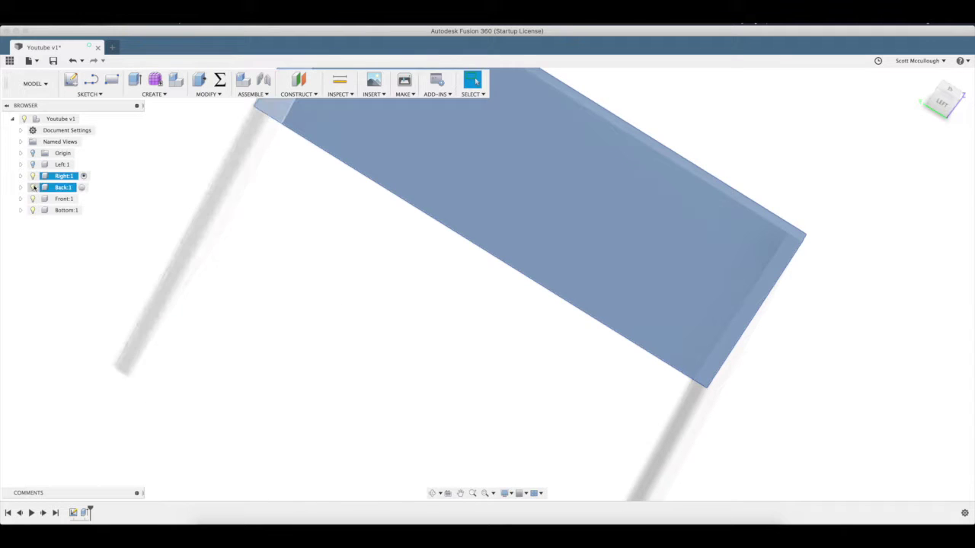
pyautogui.click(33, 199)
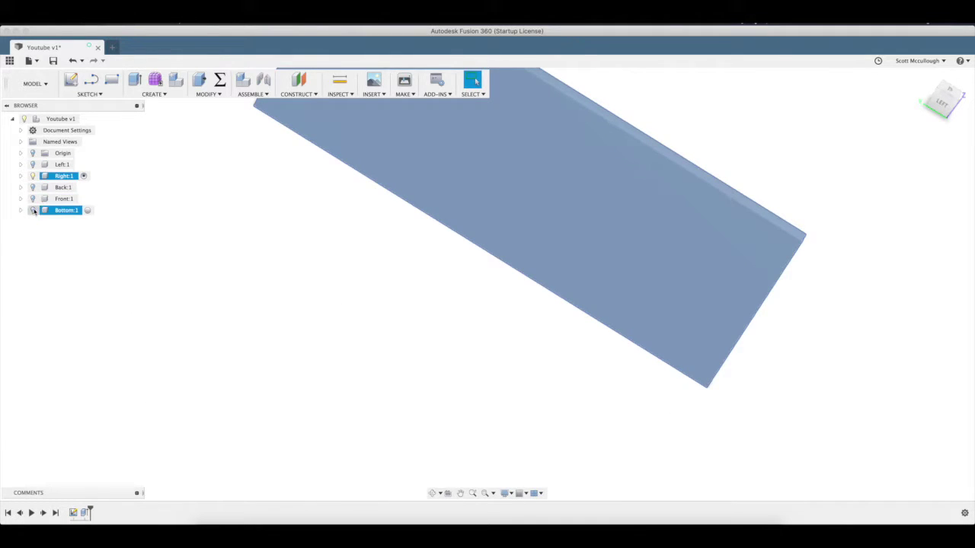
pyautogui.press('r')
pyautogui.click(462, 202)
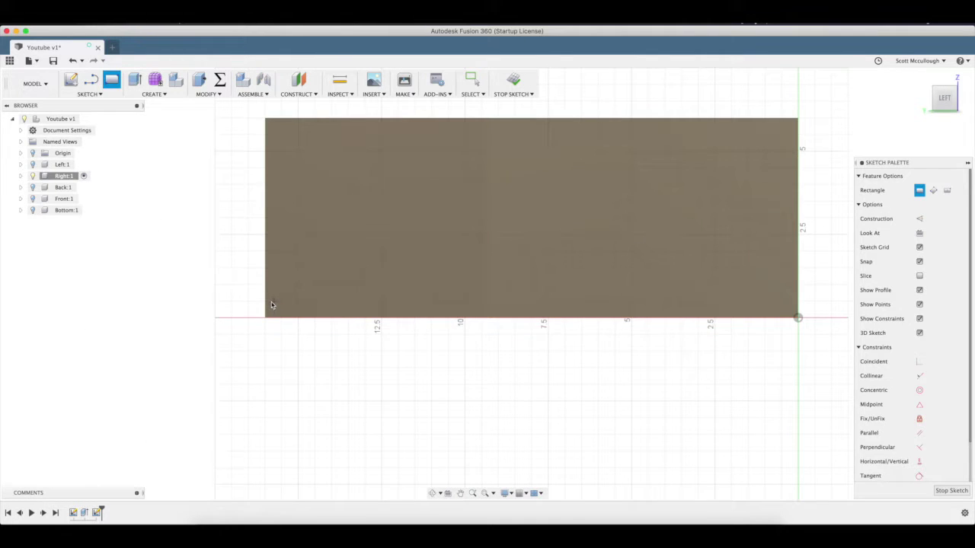
# Step: Draw a thin strip rectangle across the Right panel and dimension its height 0.25 in
pyautogui.click(266, 301)
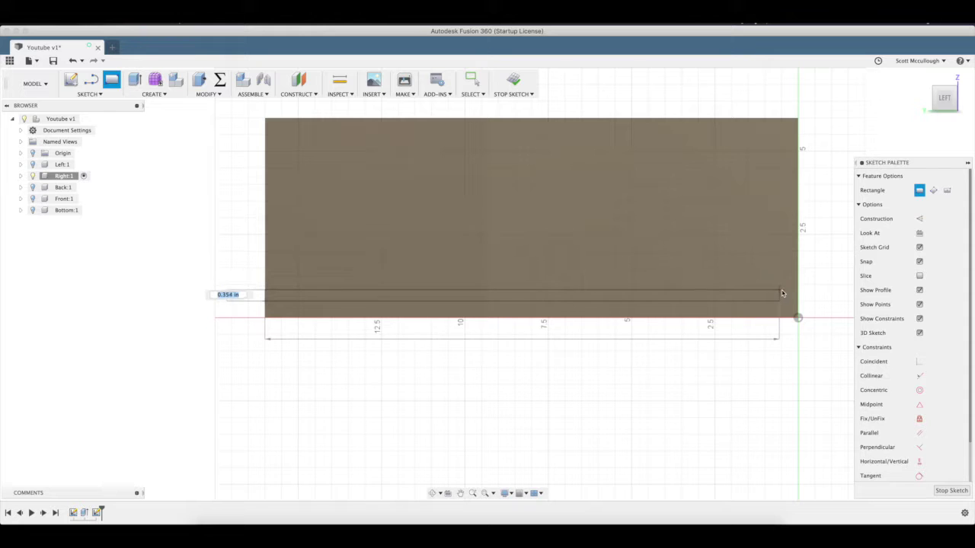
pyautogui.click(784, 296)
pyautogui.press('Escape')
pyautogui.click(727, 292)
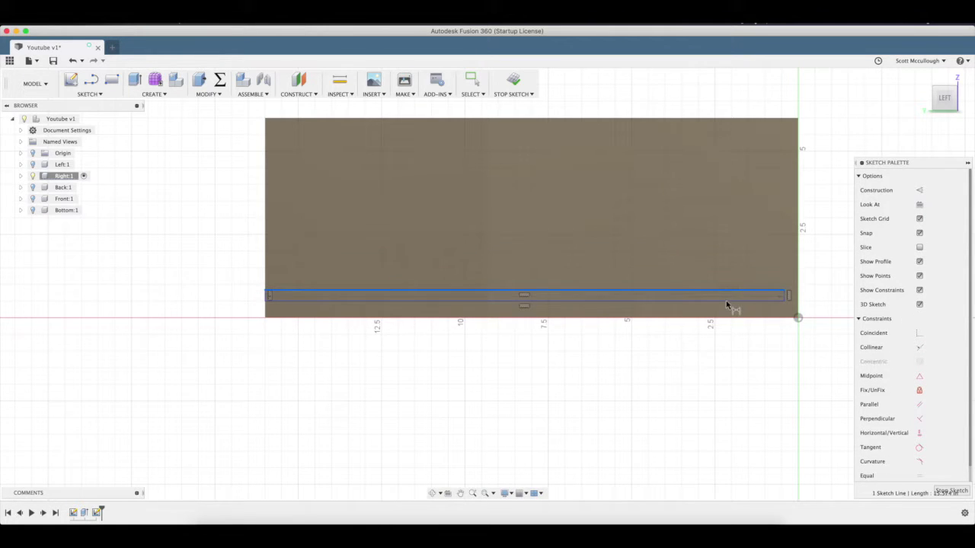
pyautogui.press('d')
pyautogui.click(698, 292)
pyautogui.click(698, 299)
pyautogui.click(699, 373)
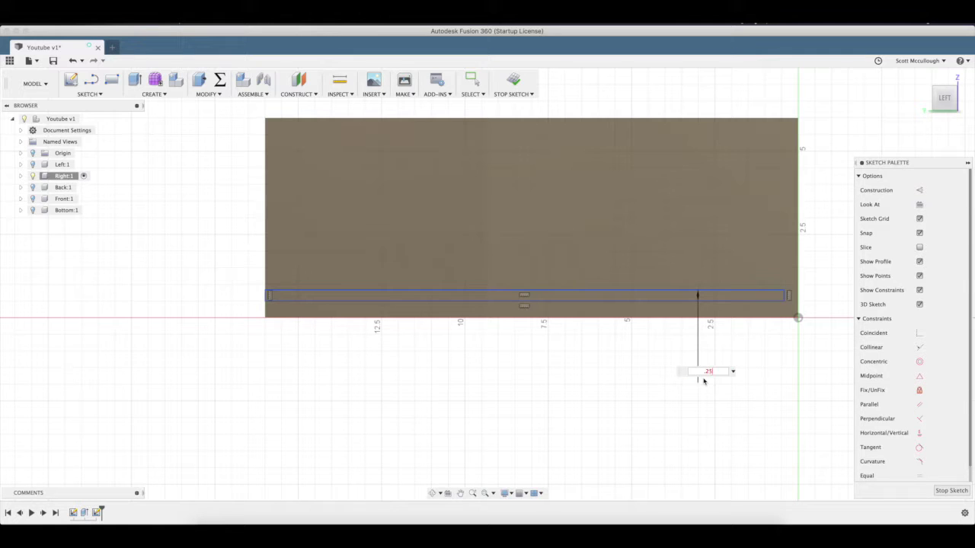
pyautogui.write('.25')
pyautogui.press('Return')
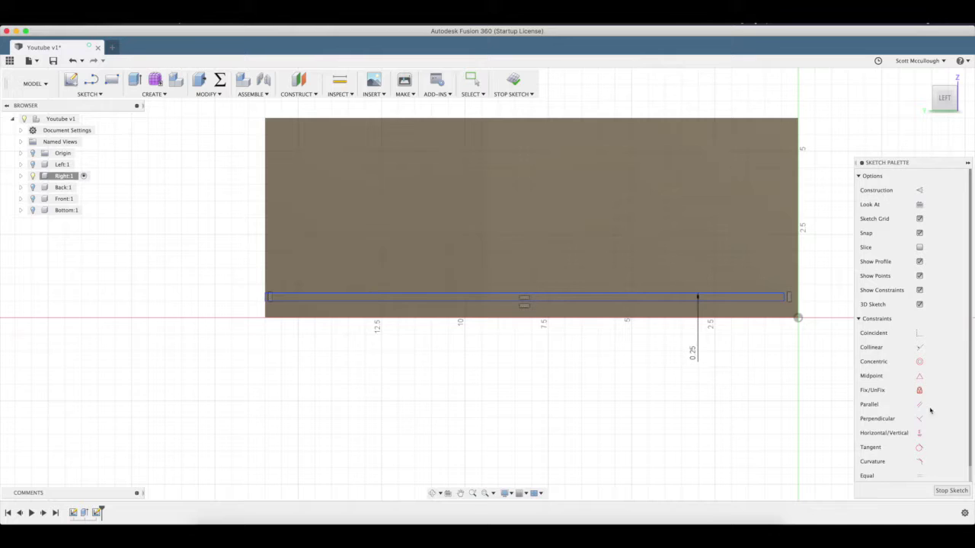
# Step: Make both strip ends collinear with the panel's left and right edges
pyautogui.click(919, 347)
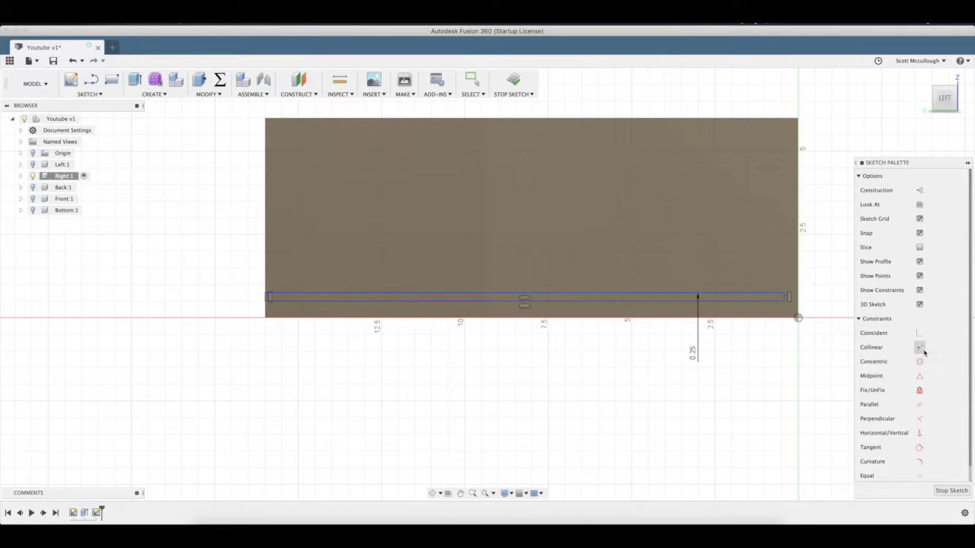
pyautogui.click(788, 298)
pyautogui.click(798, 301)
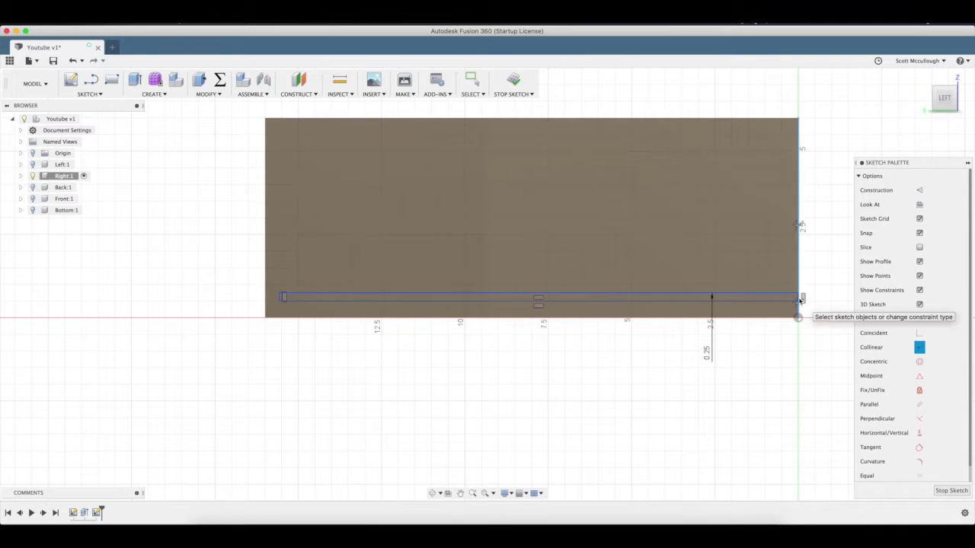
pyautogui.click(281, 299)
pyautogui.click(266, 300)
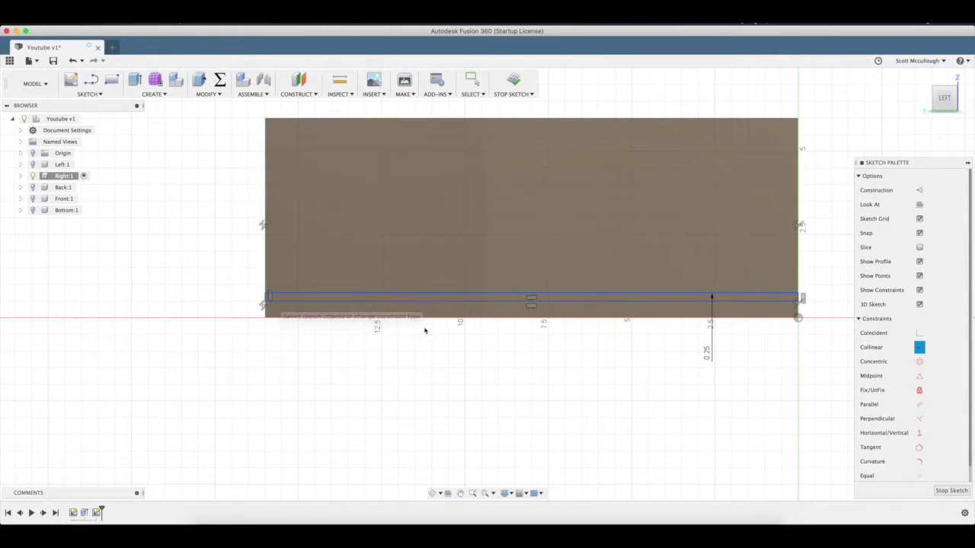
# Step: Dimension the strip's bottom line 0.375 in from the panel edge and finish the sketch
pyautogui.click(406, 305)
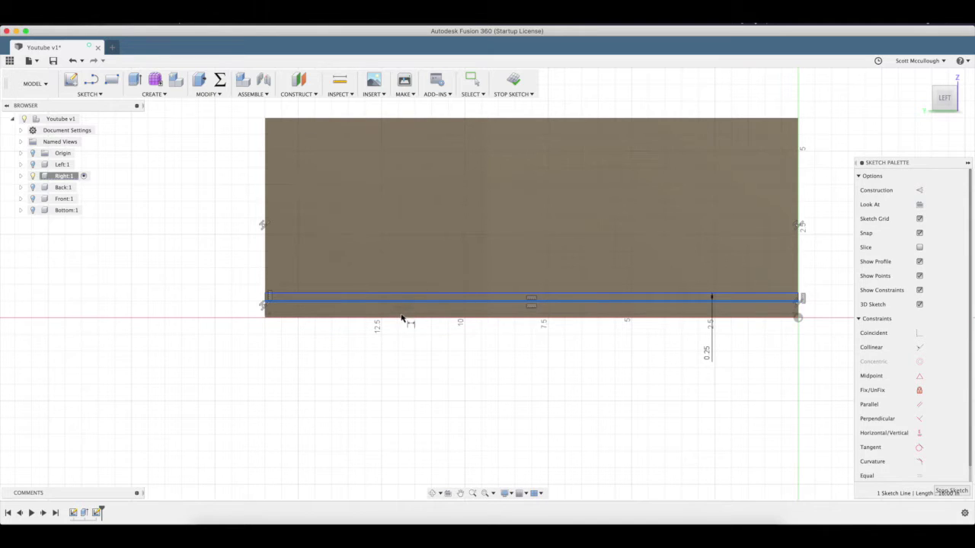
pyautogui.press('d')
pyautogui.click(402, 302)
pyautogui.click(401, 318)
pyautogui.click(394, 385)
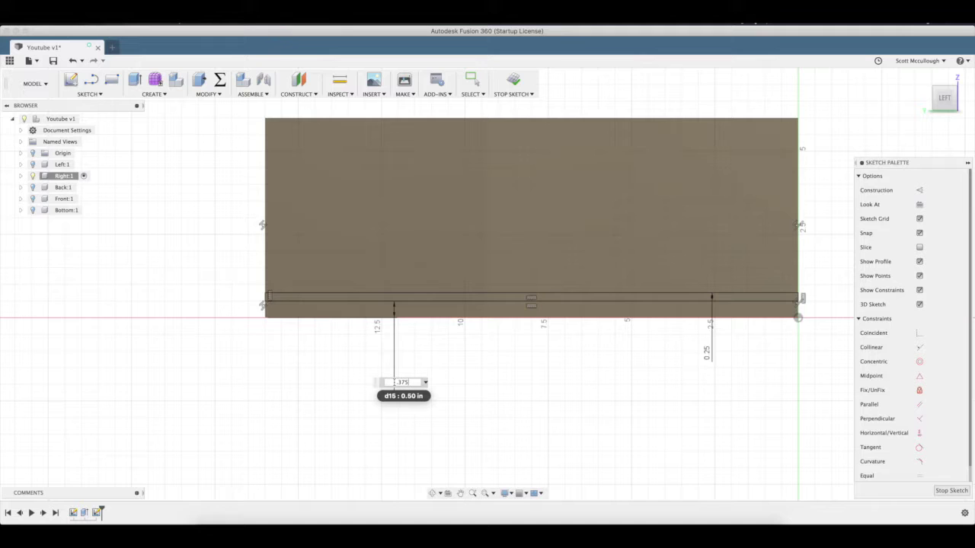
pyautogui.press('Return')
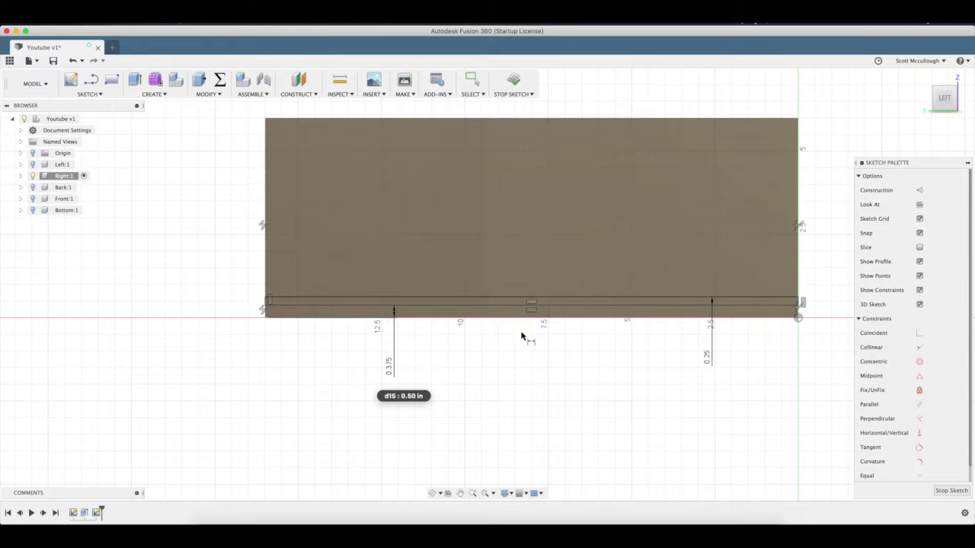
pyautogui.click(952, 492)
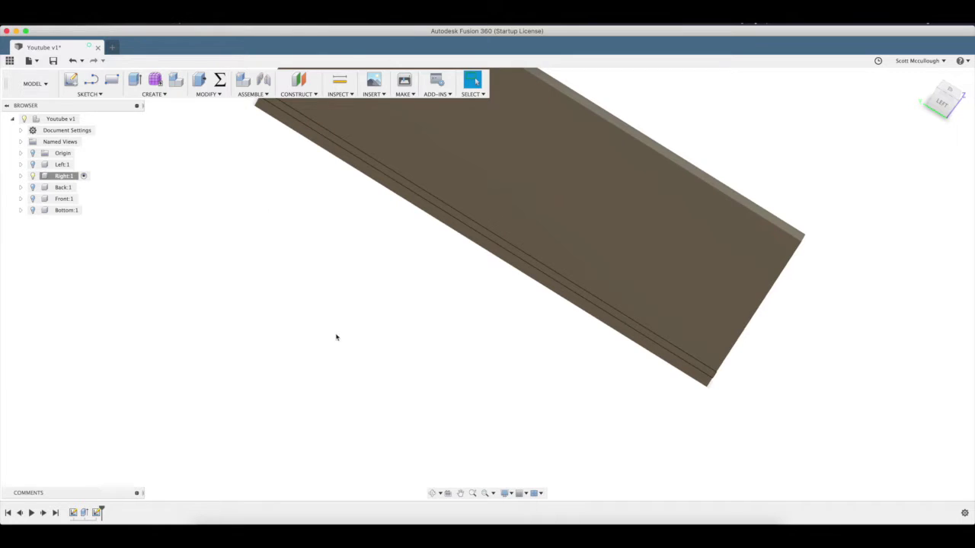
# Step: Press Pull the thin strip -.125 in to cut a groove into the Right panel, then orbit to inspect it
pyautogui.press('q')
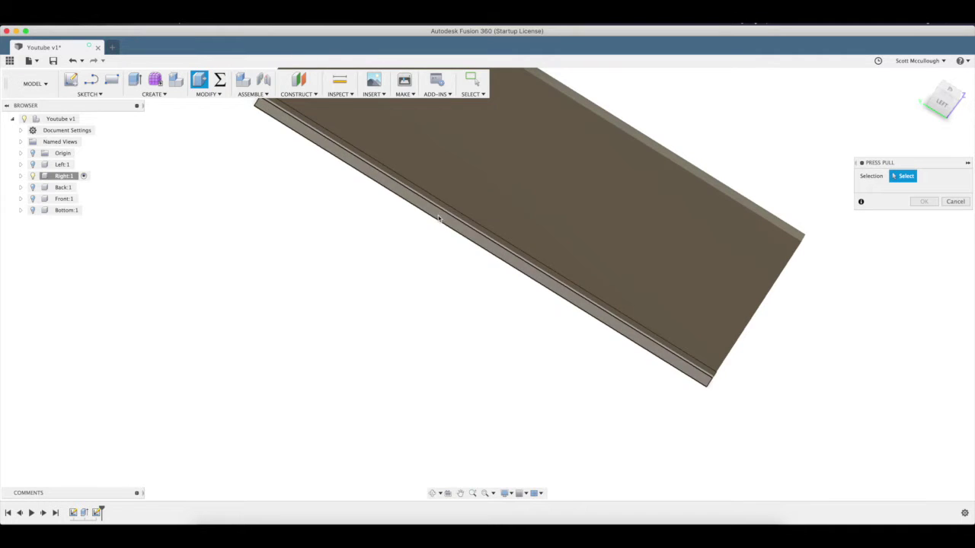
pyautogui.click(447, 211)
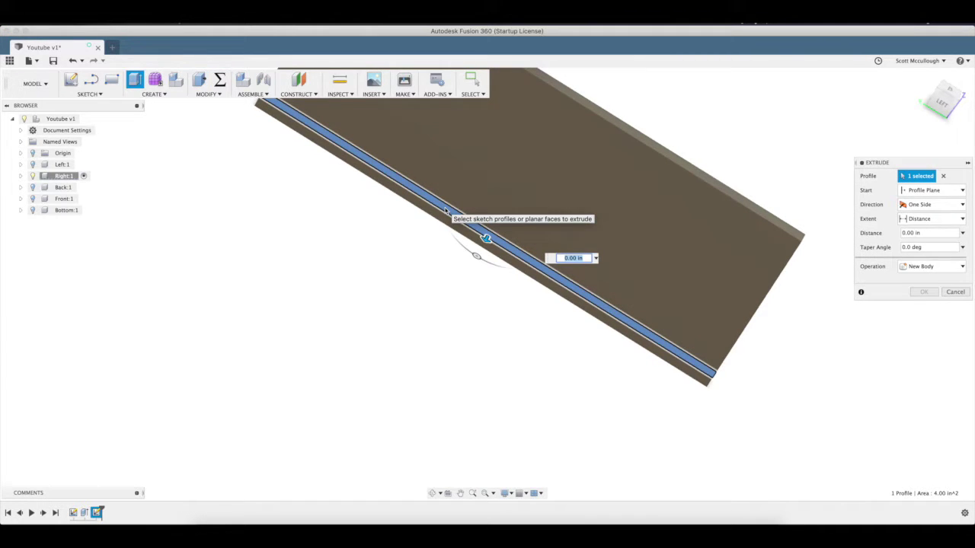
pyautogui.write('-.125')
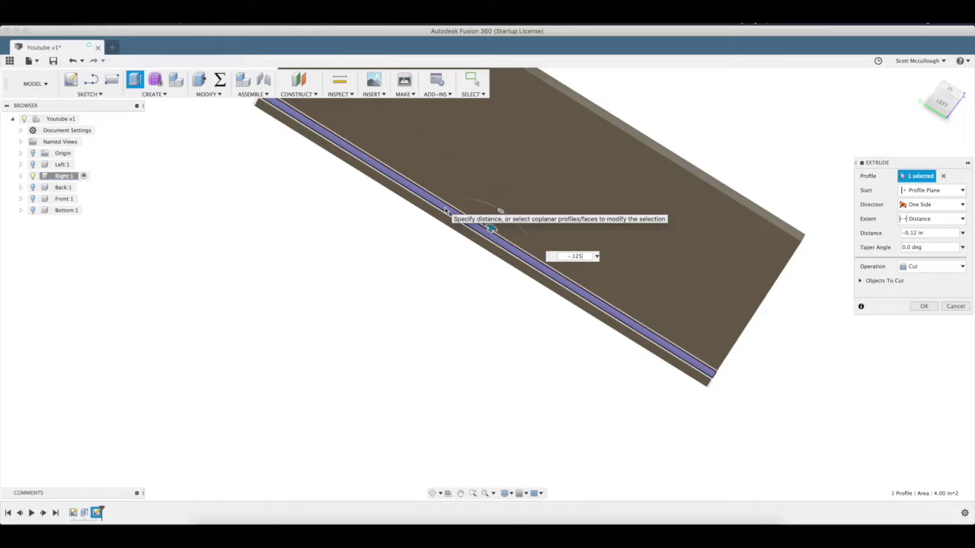
pyautogui.click(925, 306)
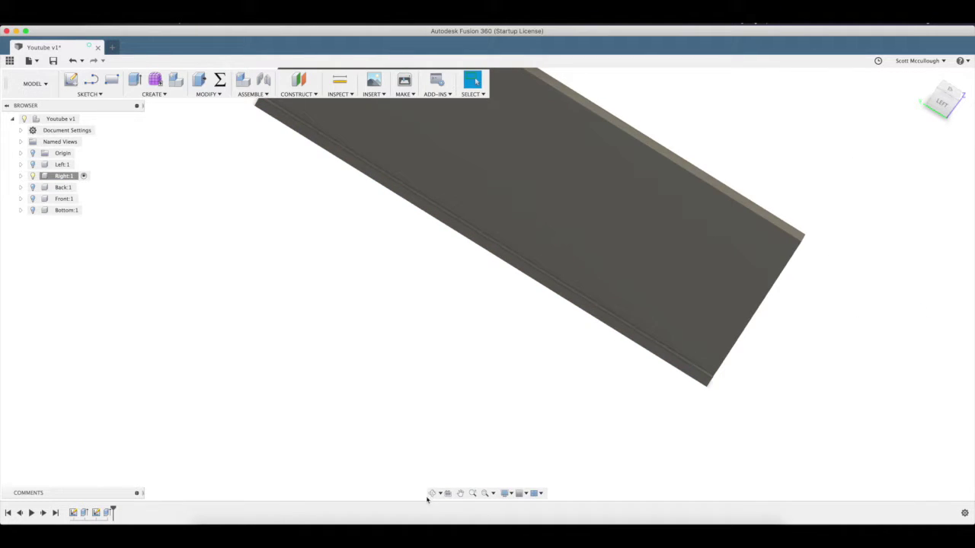
pyautogui.click(430, 494)
pyautogui.moveTo(328, 236)
pyautogui.mouseDown()
pyautogui.moveTo(329, 246)
pyautogui.moveTo(318, 227)
pyautogui.mouseUp()
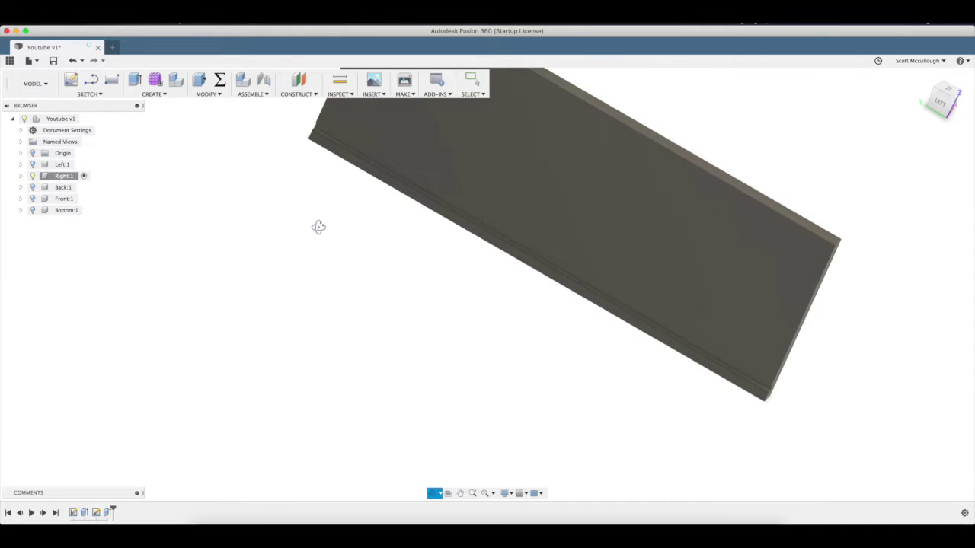
# Step: Snap to the LEFT view, activate Back:1, zoom in around it, and start the Rectangle tool
pyautogui.click(945, 105)
pyautogui.moveTo(391, 440); pyautogui.dragTo(298, 373)
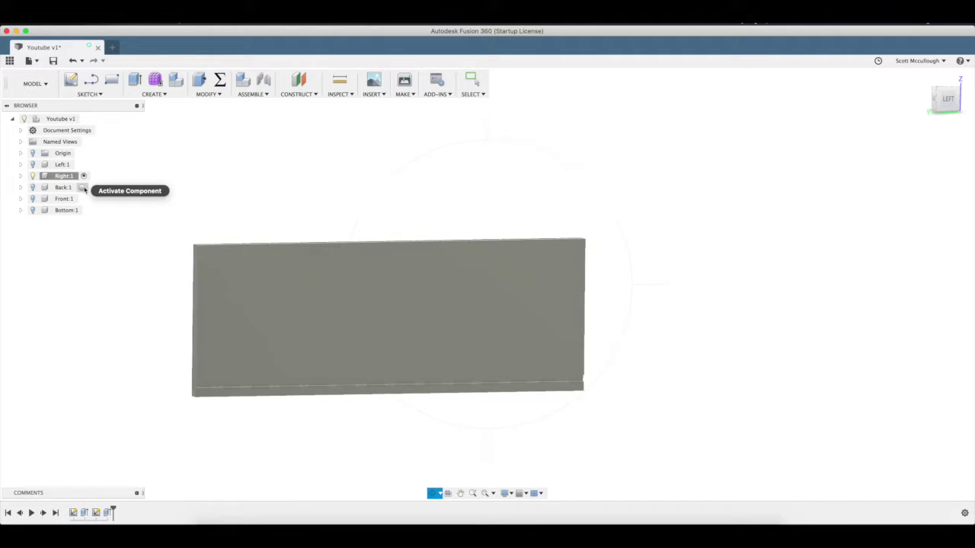
pyautogui.click(83, 187)
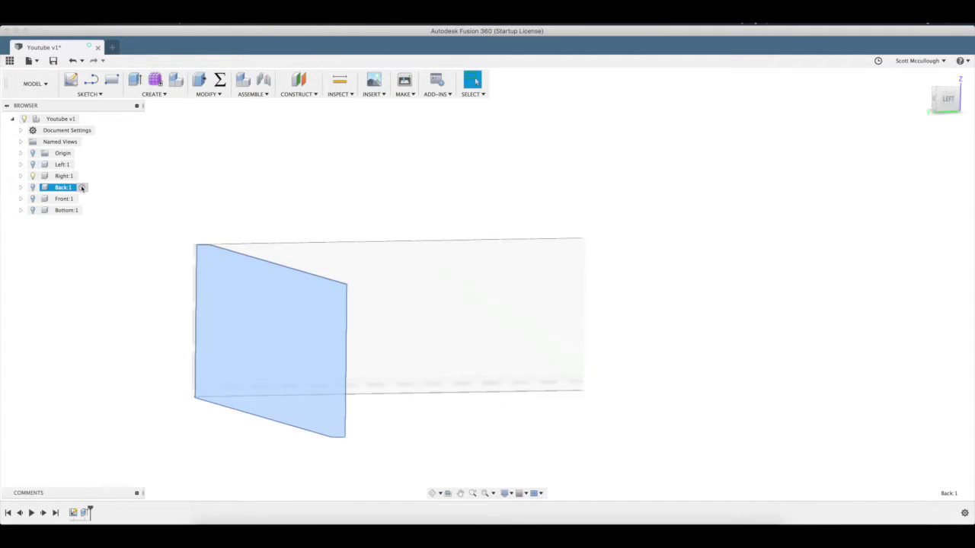
pyautogui.click(432, 493)
pyautogui.moveTo(392, 397); pyautogui.dragTo(579, 377)
pyautogui.scroll(3, 533, 369)
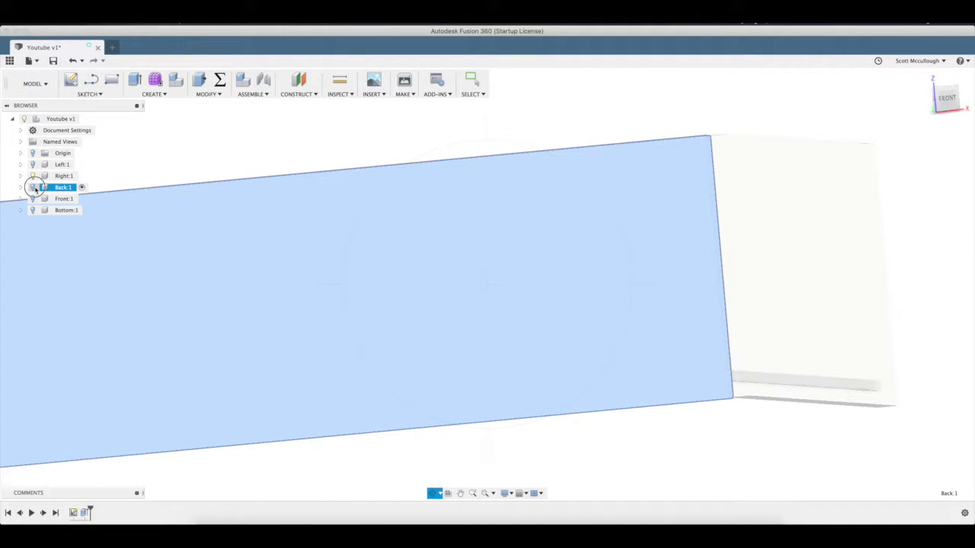
pyautogui.press('Escape')
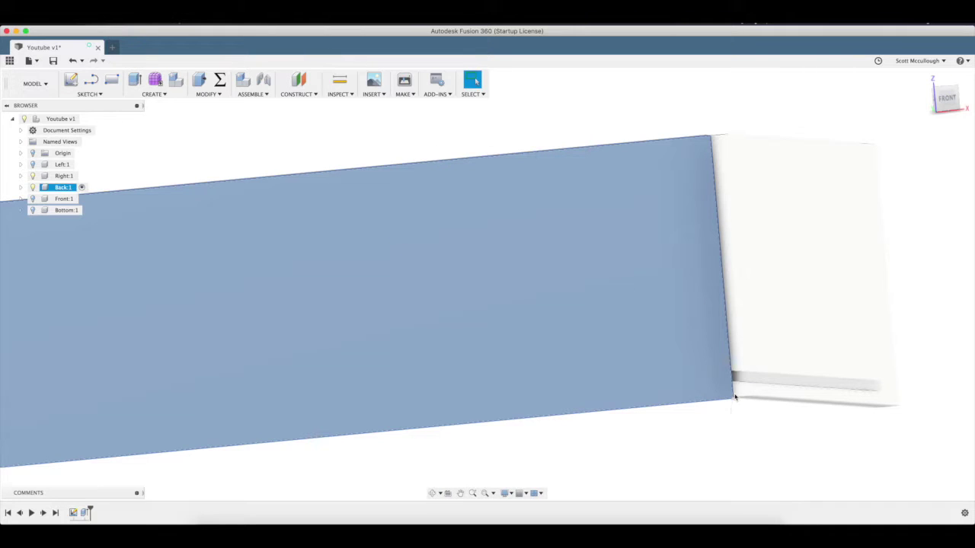
pyautogui.press('r')
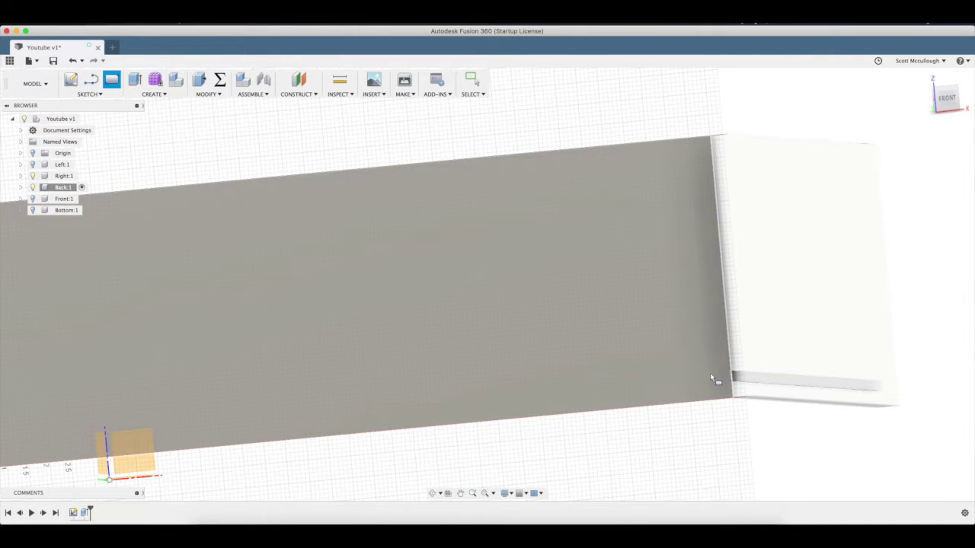
# Step: Draw a thin rectangle from the bar's corner along the Back panel's bottom edge
pyautogui.click(705, 371)
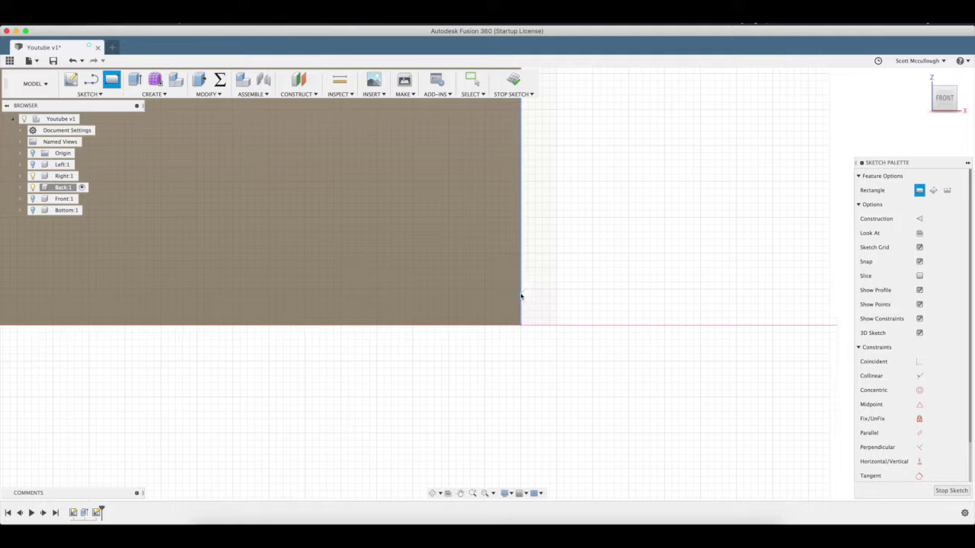
pyautogui.click(431, 493)
pyautogui.moveTo(422, 318)
pyautogui.mouseDown()
pyautogui.moveTo(434, 326)
pyautogui.moveTo(523, 274)
pyautogui.mouseUp()
pyautogui.press('Escape')
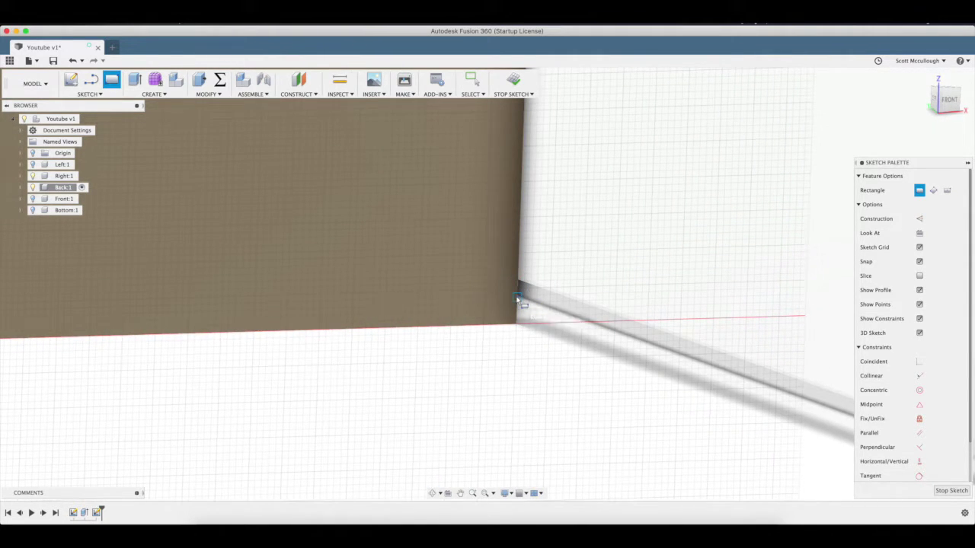
pyautogui.click(515, 296)
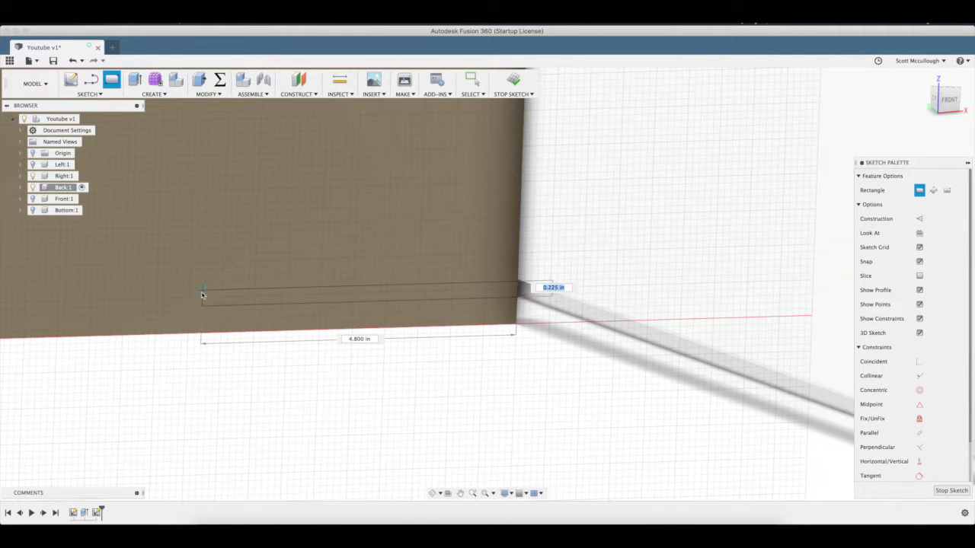
pyautogui.click(194, 300)
pyautogui.press('Escape')
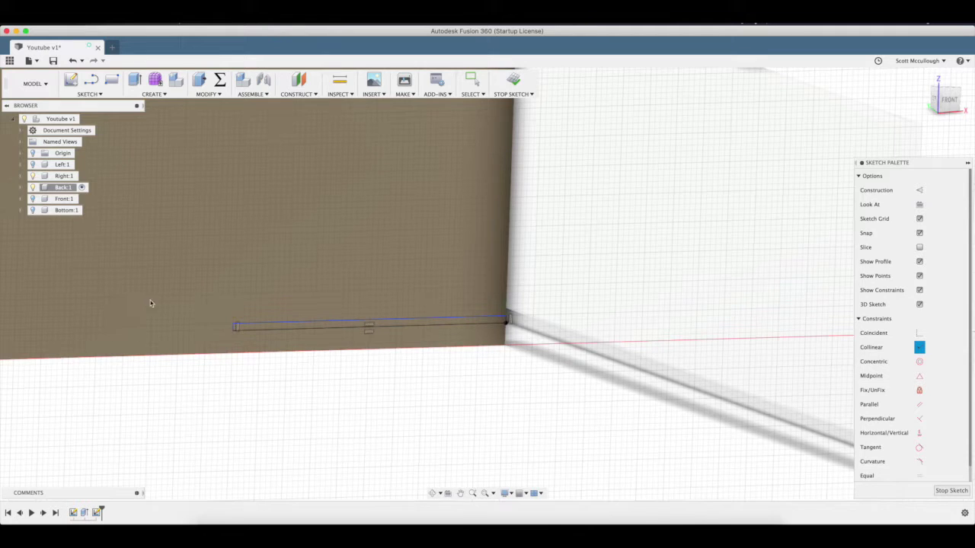
# Step: Extend the rectangle's long line across the bar's full length with Collinear
pyautogui.scroll(-2, 263, 329)
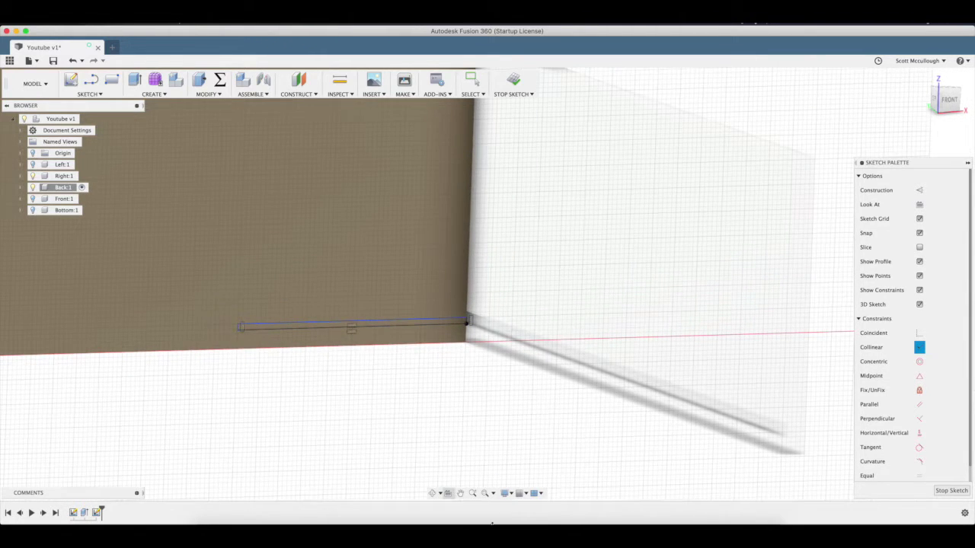
pyautogui.click(460, 494)
pyautogui.moveTo(241, 357); pyautogui.dragTo(482, 359)
pyautogui.scroll(-3, 525, 364)
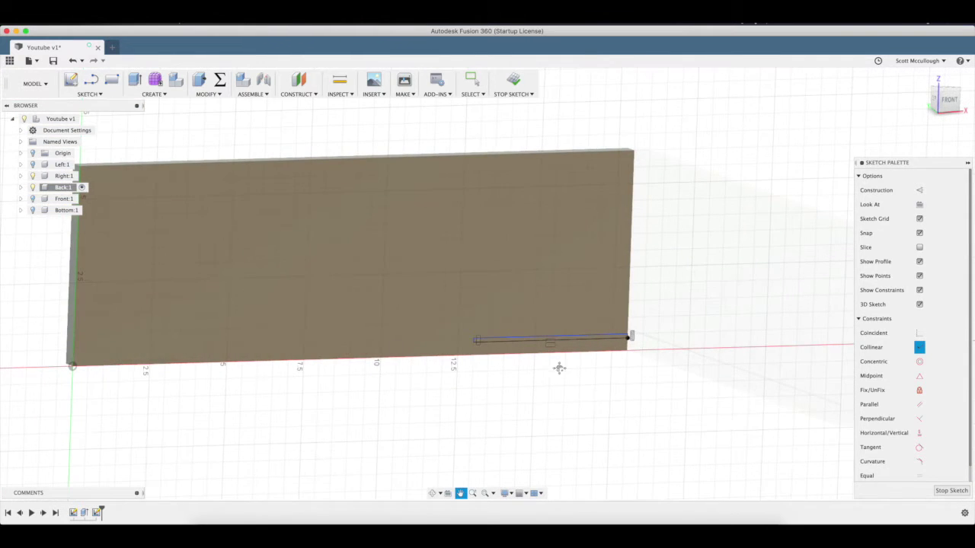
pyautogui.press('Escape')
pyautogui.scroll(2, 472, 345)
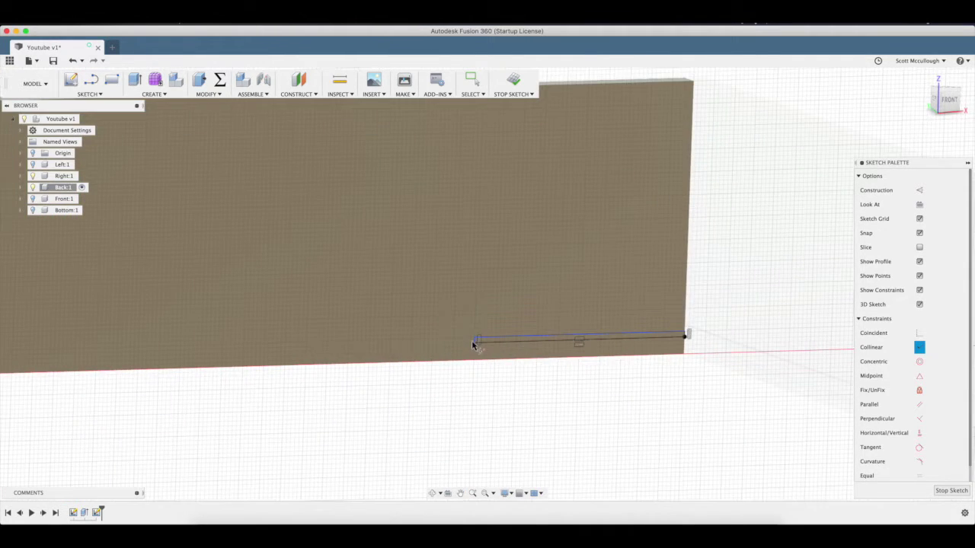
pyautogui.click(477, 342)
pyautogui.scroll(-2, 175, 342)
pyautogui.hscroll(-5, 176, 361)
pyautogui.click(176, 362)
pyautogui.scroll(3, 481, 347)
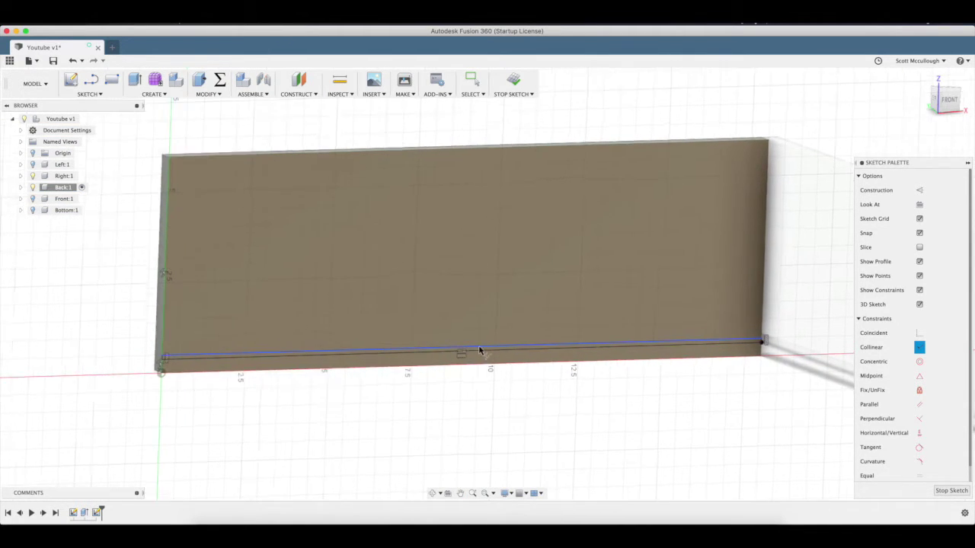
# Step: Dimension the strip's width between its parallel lines to 0.25 in
pyautogui.press('d')
pyautogui.click(353, 356)
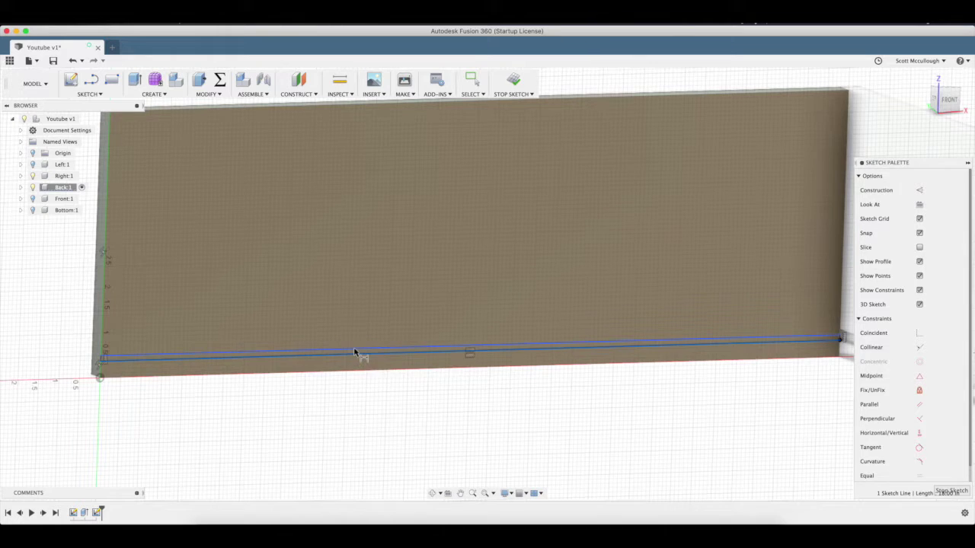
pyautogui.click(354, 351)
pyautogui.click(356, 330)
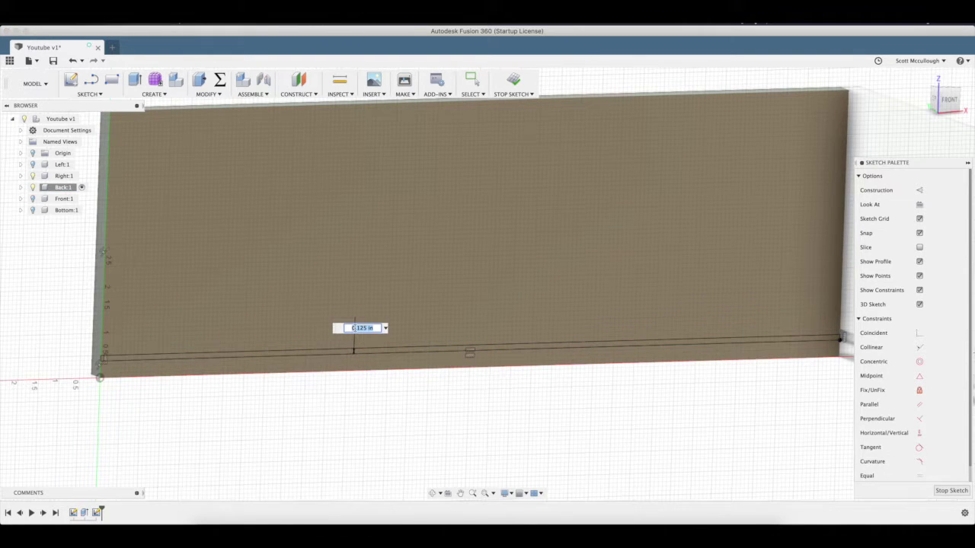
pyautogui.press('Return')
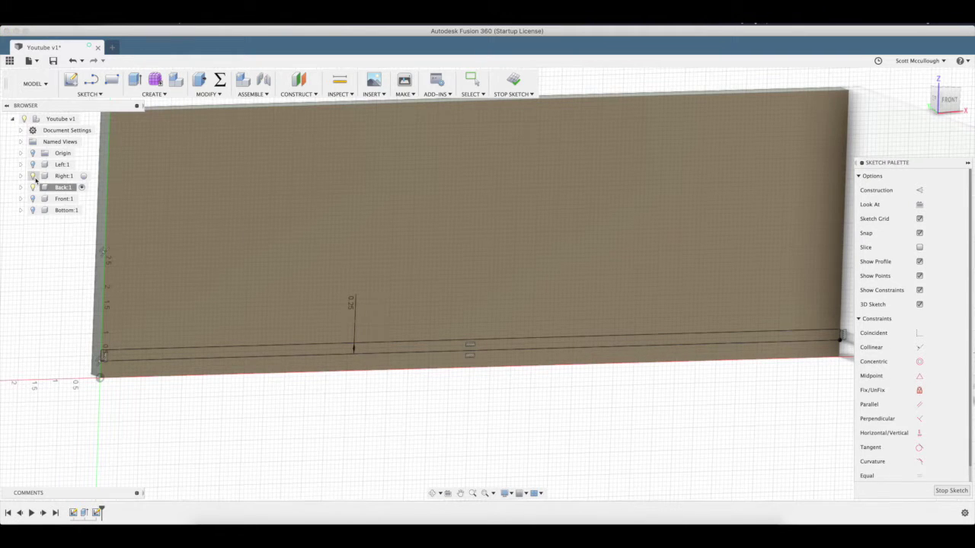
# Step: Press Pull the Back panel's strip -.125 in as a Cut to match the Right panel's groove
pyautogui.press('q')
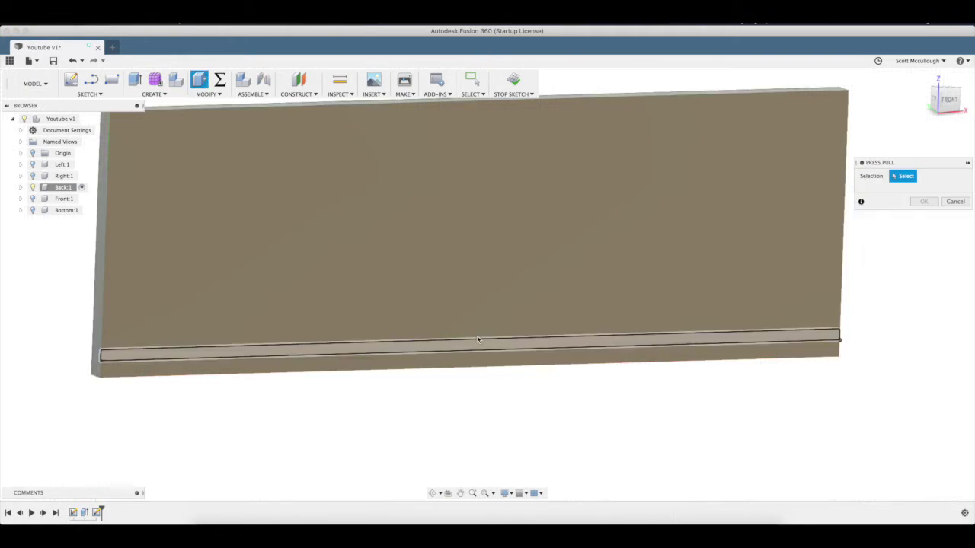
pyautogui.click(478, 347)
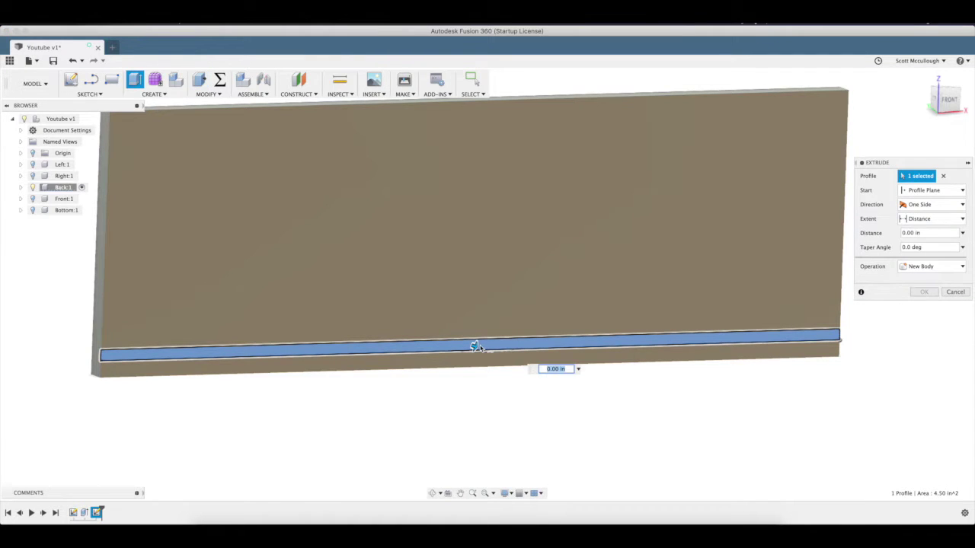
pyautogui.write('-.125')
pyautogui.press('Return')
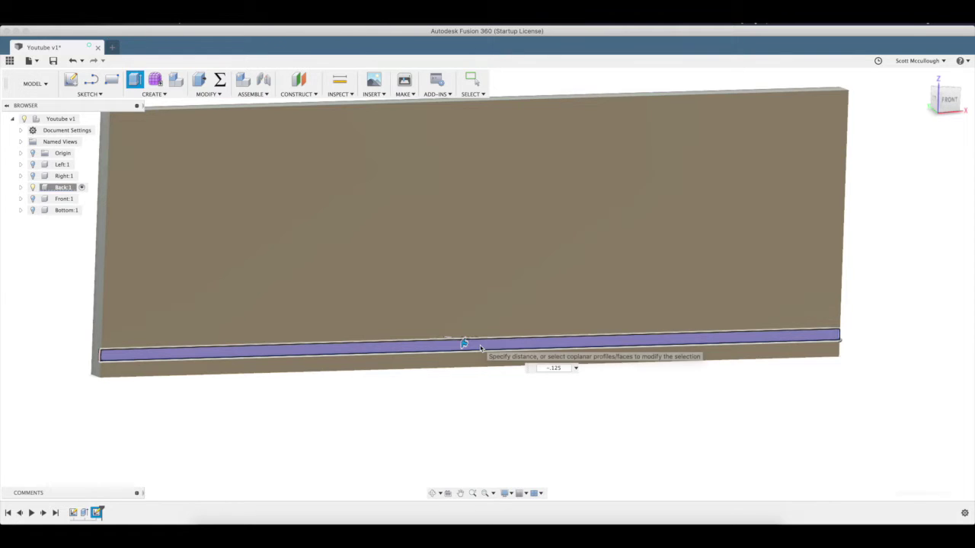
pyautogui.click(431, 493)
# Step: Briefly reshow the Front and Right panels, then hide them again
pyautogui.moveTo(309, 374); pyautogui.dragTo(223, 333)
pyautogui.click(32, 199)
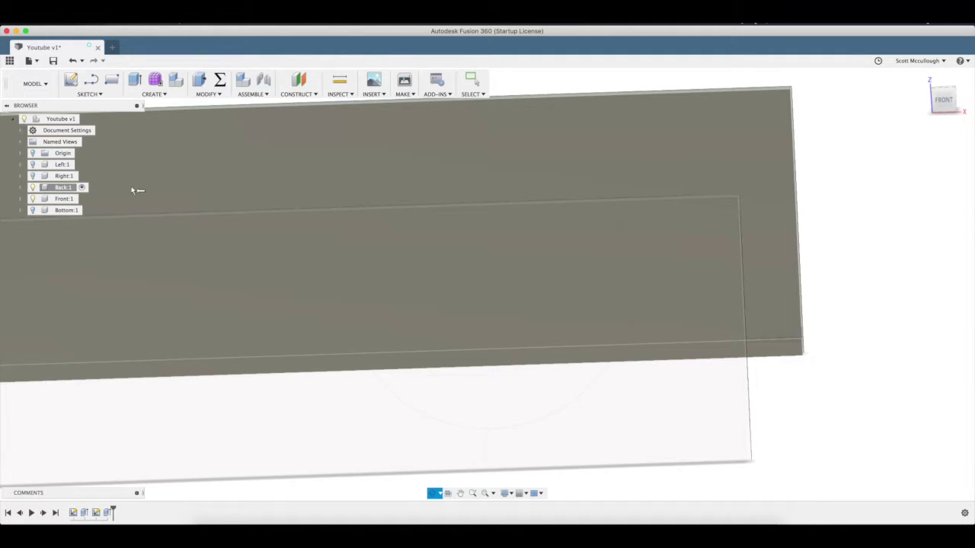
pyautogui.click(32, 199)
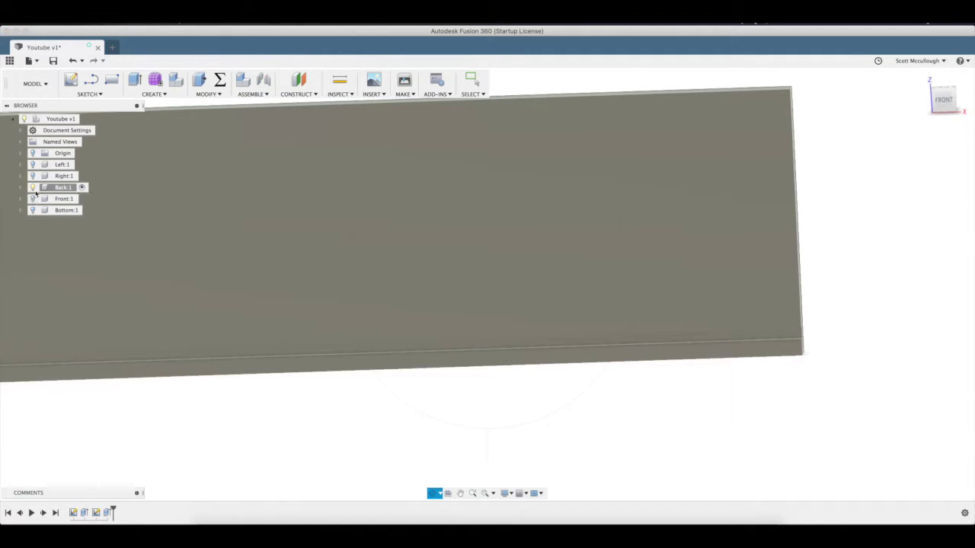
pyautogui.click(32, 175)
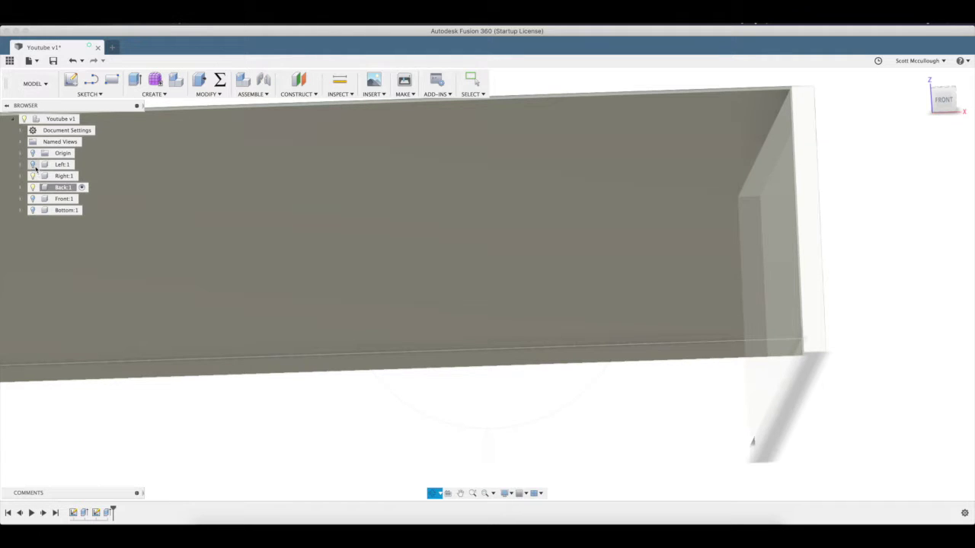
pyautogui.click(32, 176)
# Step: Make Left:1 the active component and frame its panel in the view
pyautogui.moveTo(382, 409); pyautogui.dragTo(323, 418)
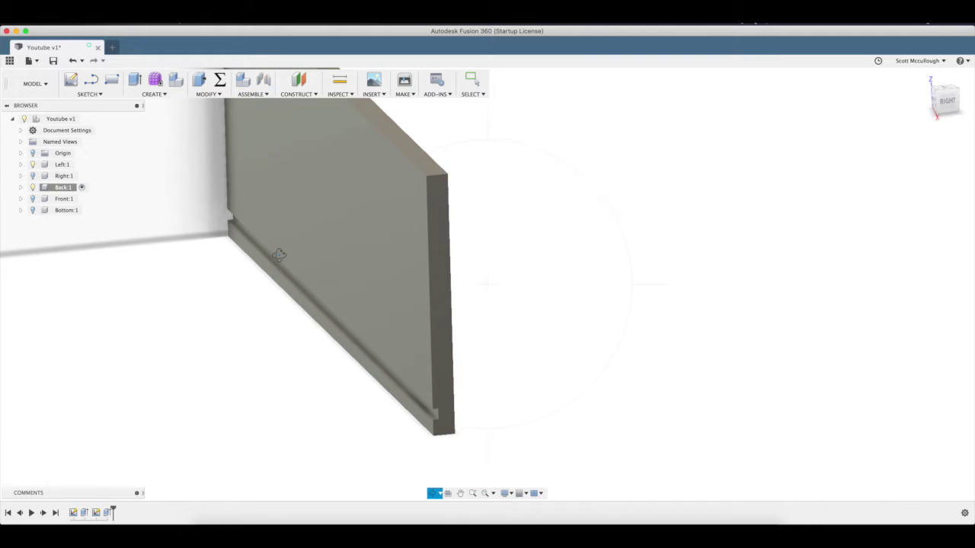
pyautogui.scroll(3, 228, 221)
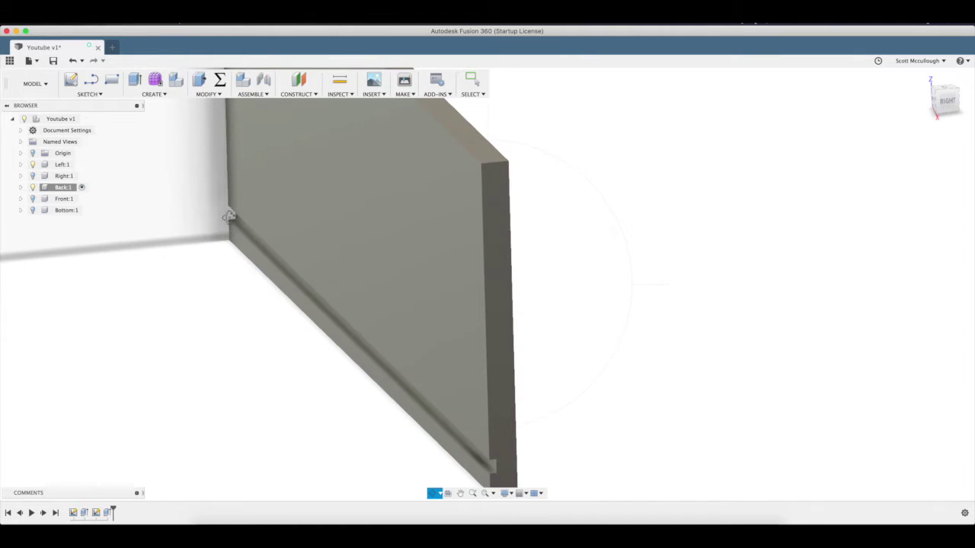
pyautogui.scroll(2, 214, 220)
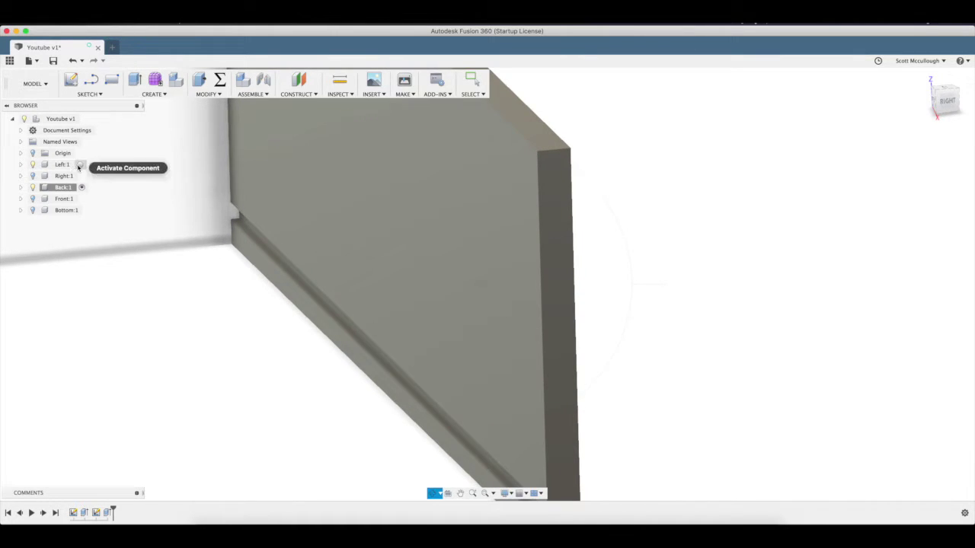
pyautogui.click(61, 164)
pyautogui.keyDown('shift'); pyautogui.moveTo(251, 237); pyautogui.dragTo(298, 309, button='middle'); pyautogui.keyUp('shift')
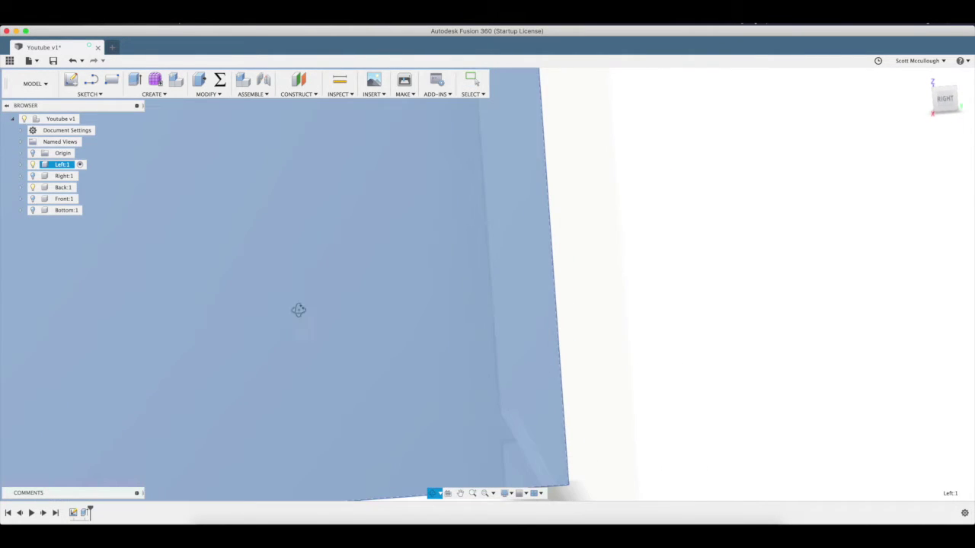
pyautogui.moveTo(444, 429); pyautogui.dragTo(502, 341, button='middle')
# Step: Start a sketch on the Left panel's face and draw a thin rectangle near its bottom
pyautogui.press('r')
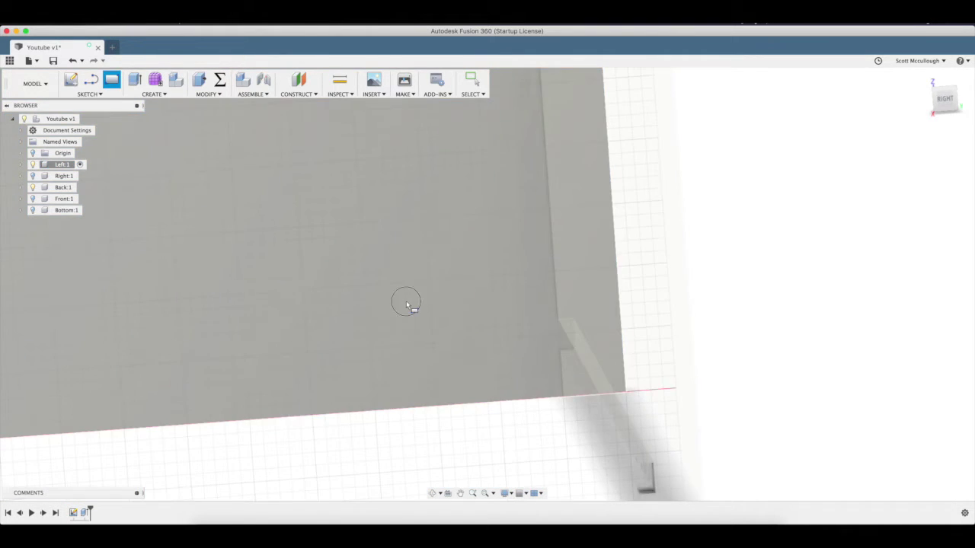
pyautogui.click(407, 302)
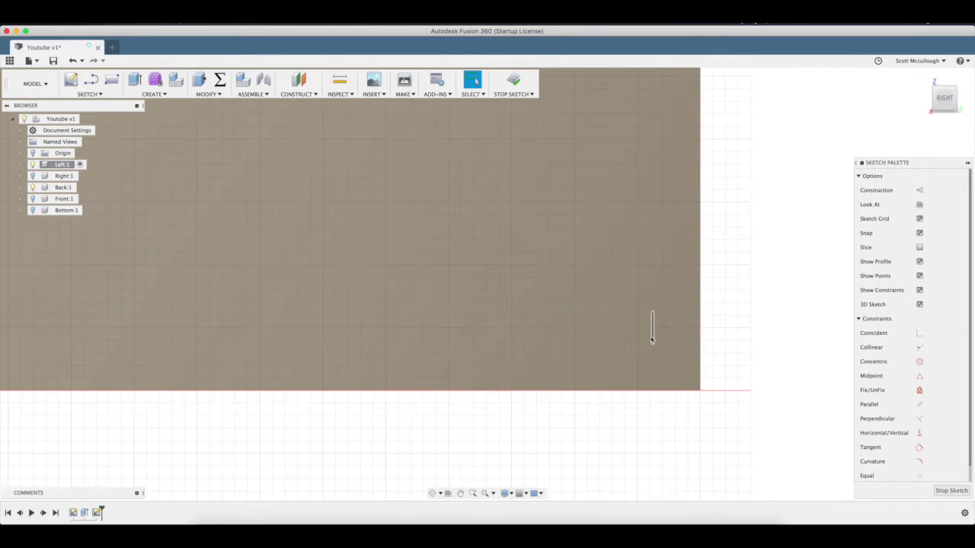
pyautogui.press('r')
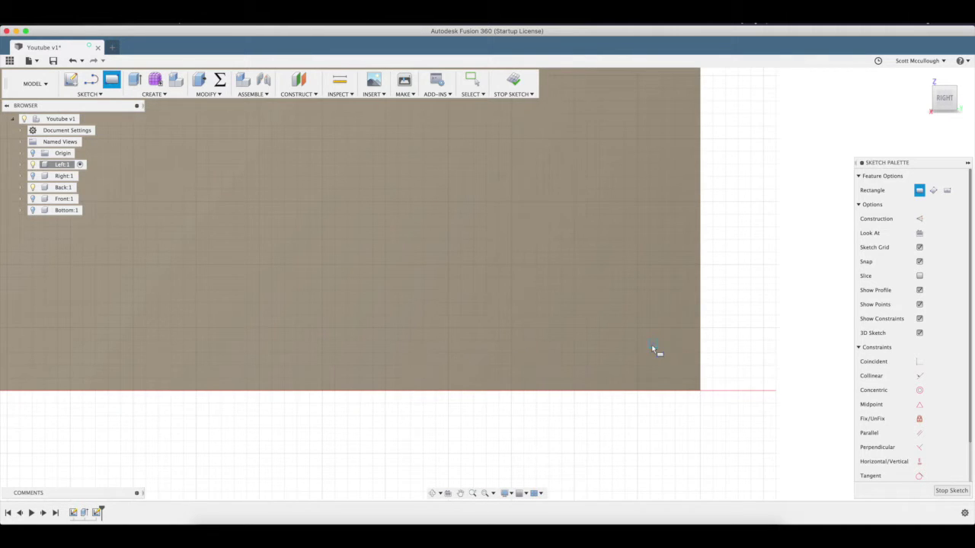
pyautogui.click(652, 343)
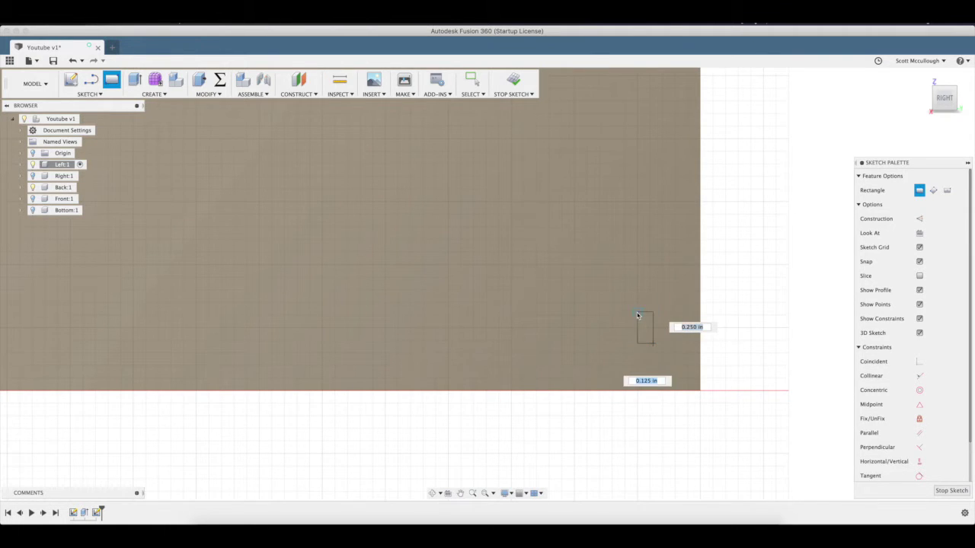
pyautogui.click(469, 323)
pyautogui.click(513, 313)
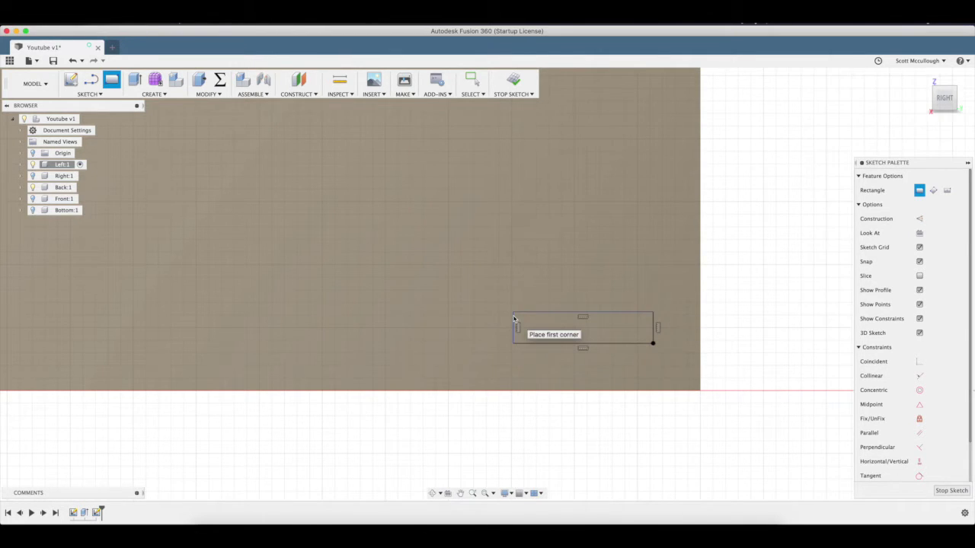
pyautogui.scroll(-3, 580, 356)
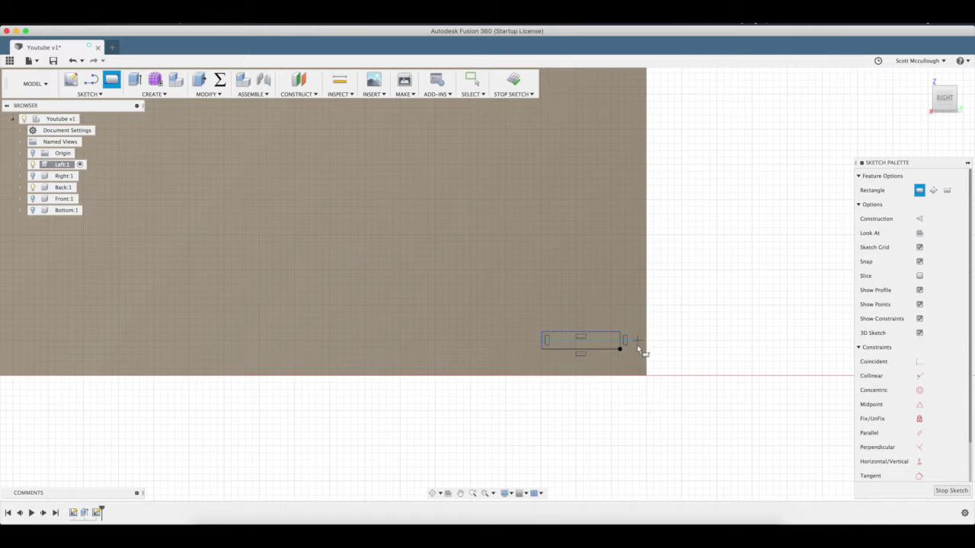
pyautogui.press('Escape')
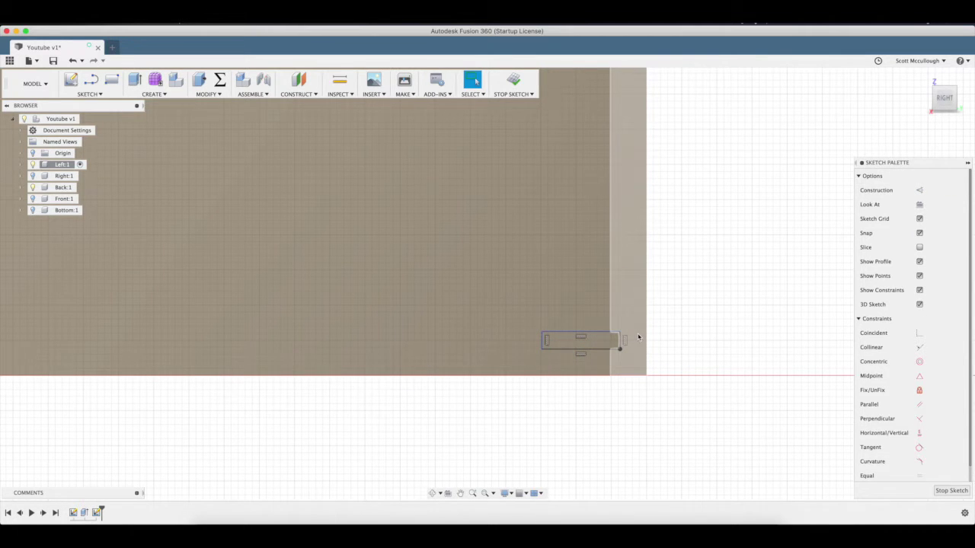
# Step: Dimension the rectangle's height to 0.25 in
pyautogui.scroll(5, 638, 336)
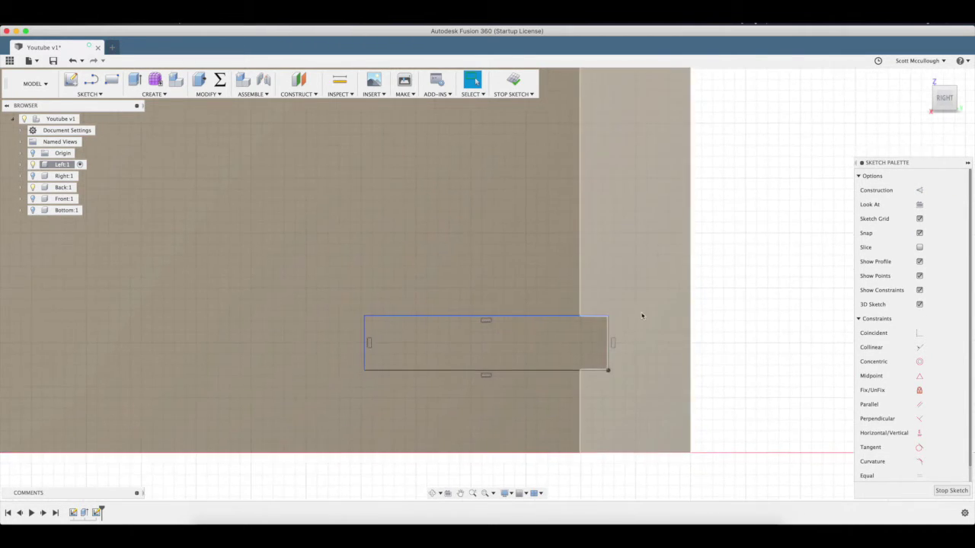
pyautogui.scroll(5, 599, 315)
pyautogui.click(601, 315)
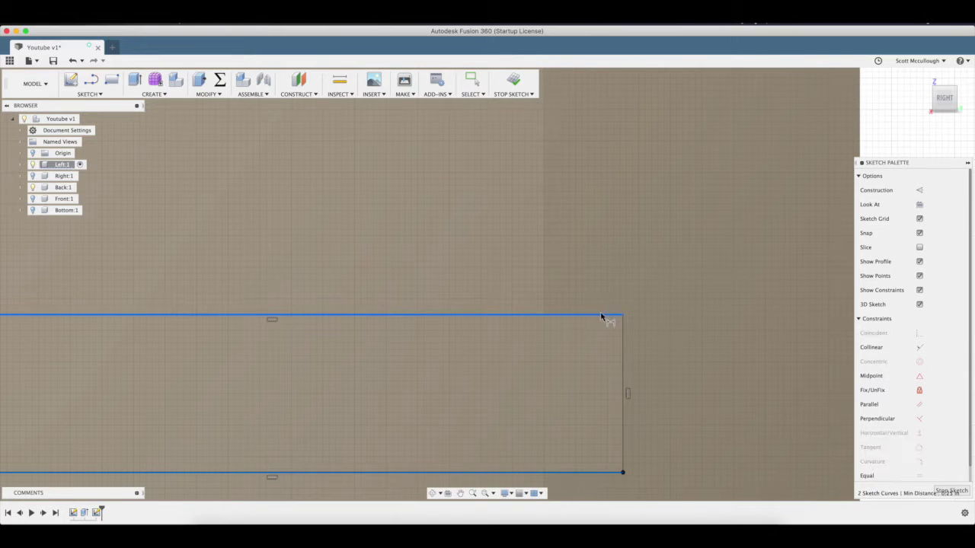
pyautogui.click(687, 329)
pyautogui.press('Return')
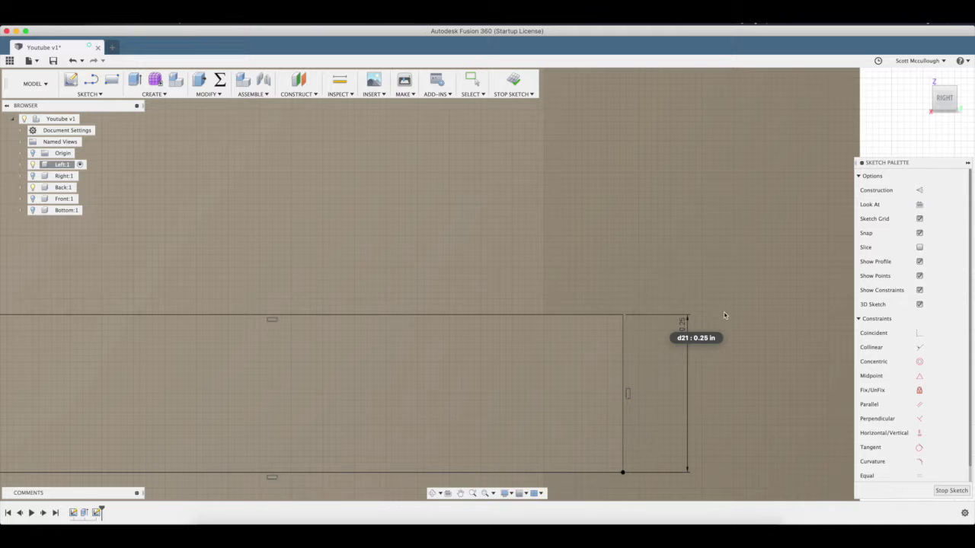
# Step: Make the rectangle's left edge collinear with the panel's left edge so it spans the full width
pyautogui.scroll(-5, 448, 437)
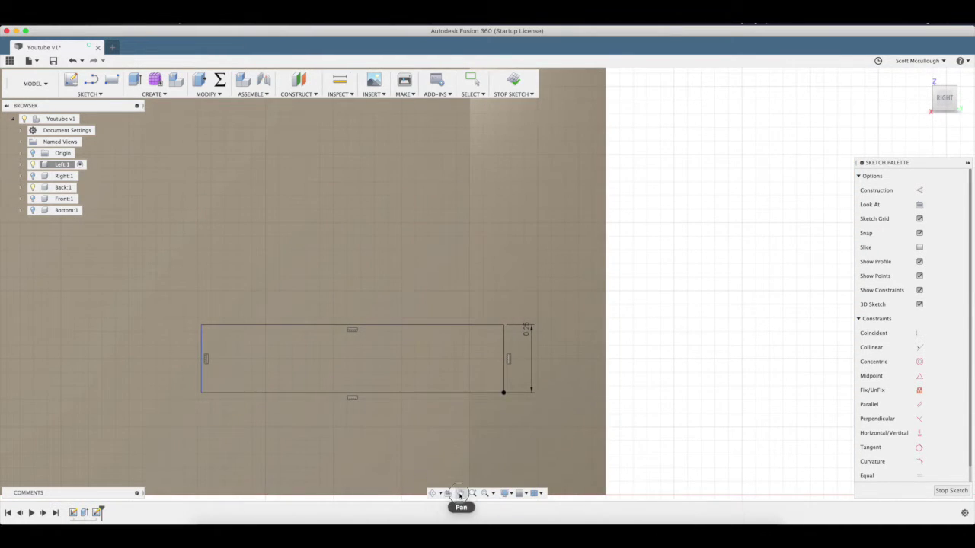
pyautogui.click(460, 494)
pyautogui.moveTo(145, 269)
pyautogui.mouseDown()
pyautogui.moveTo(491, 283)
pyautogui.moveTo(581, 299)
pyautogui.mouseUp()
pyautogui.scroll(-5, 202, 270)
pyautogui.scroll(-1, 420, 273)
pyautogui.scroll(-1, 419, 273)
pyautogui.moveTo(276, 259); pyautogui.dragTo(403, 260)
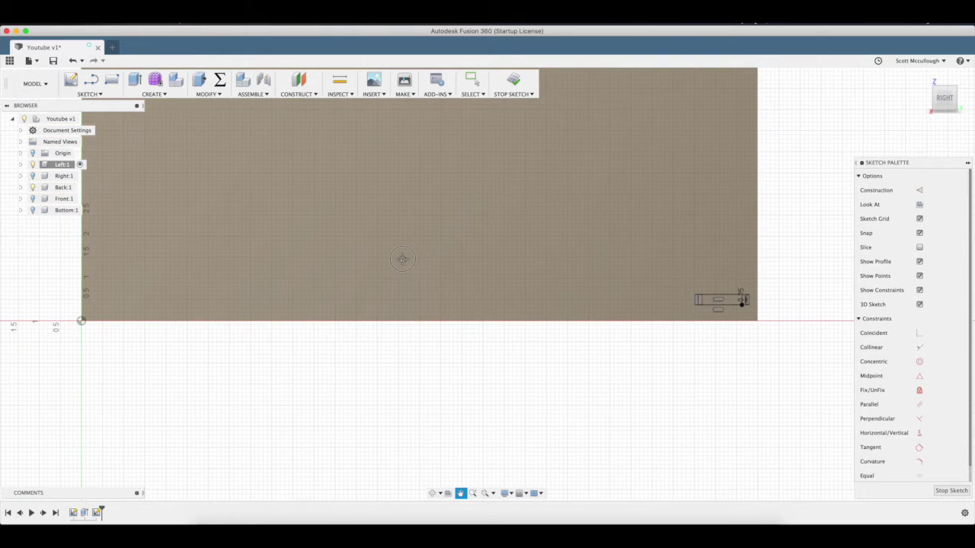
pyautogui.click(919, 347)
pyautogui.click(696, 302)
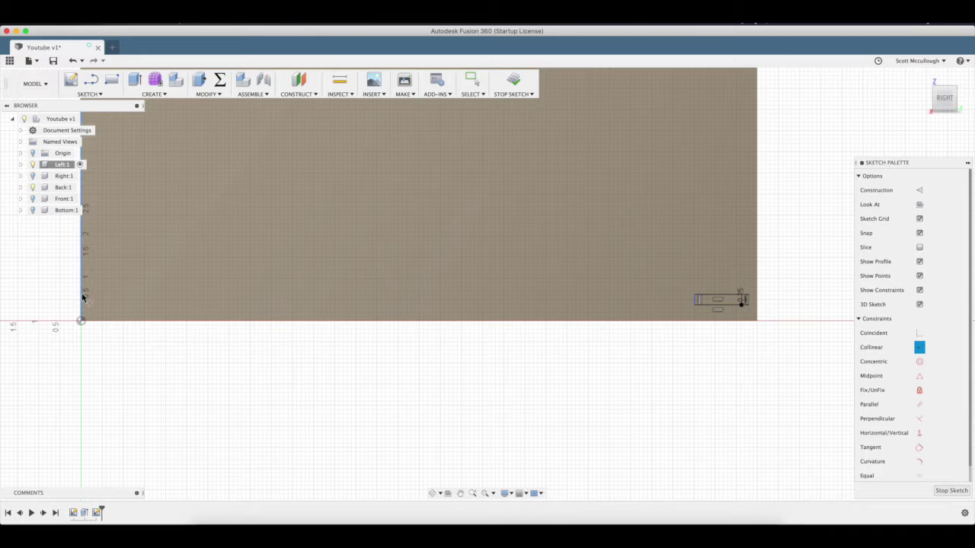
pyautogui.click(684, 315)
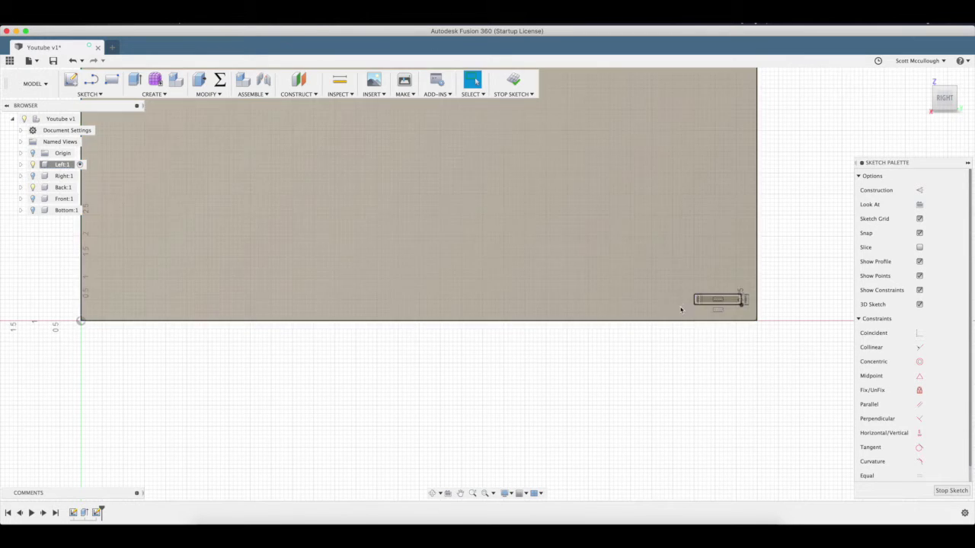
pyautogui.click(919, 347)
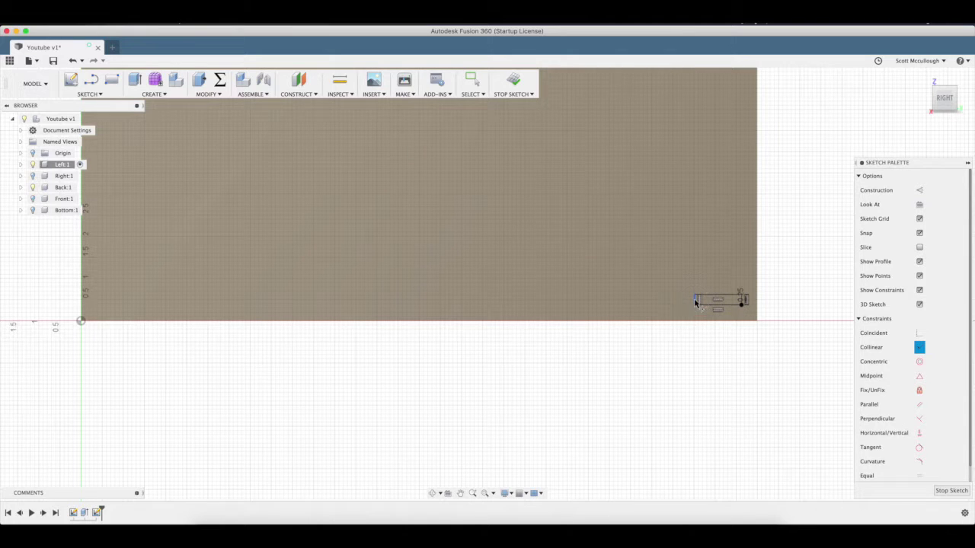
pyautogui.click(83, 297)
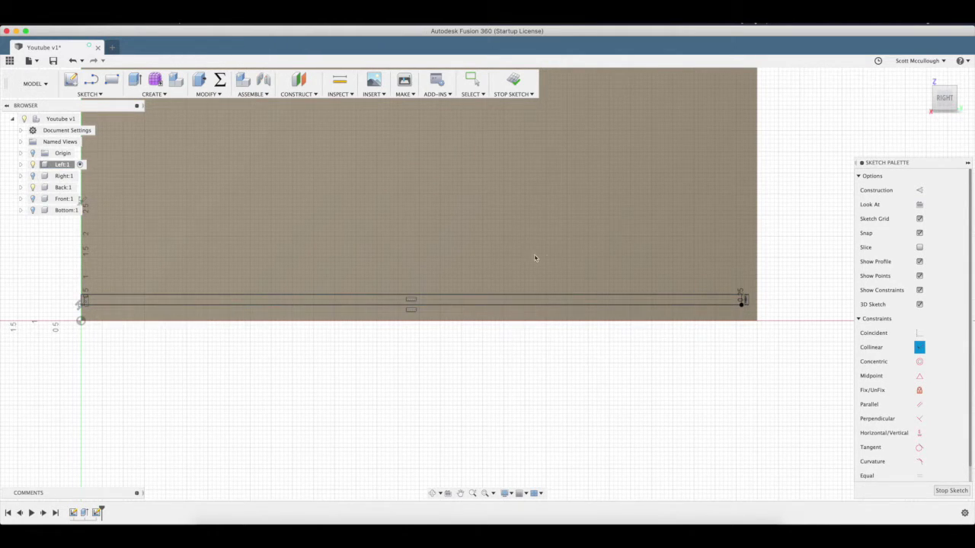
# Step: Show the Front panel and make Front:1 the active component
pyautogui.keyDown('shift'); pyautogui.moveTo(520, 221); pyautogui.dragTo(255, 386, button='middle'); pyautogui.keyUp('shift')
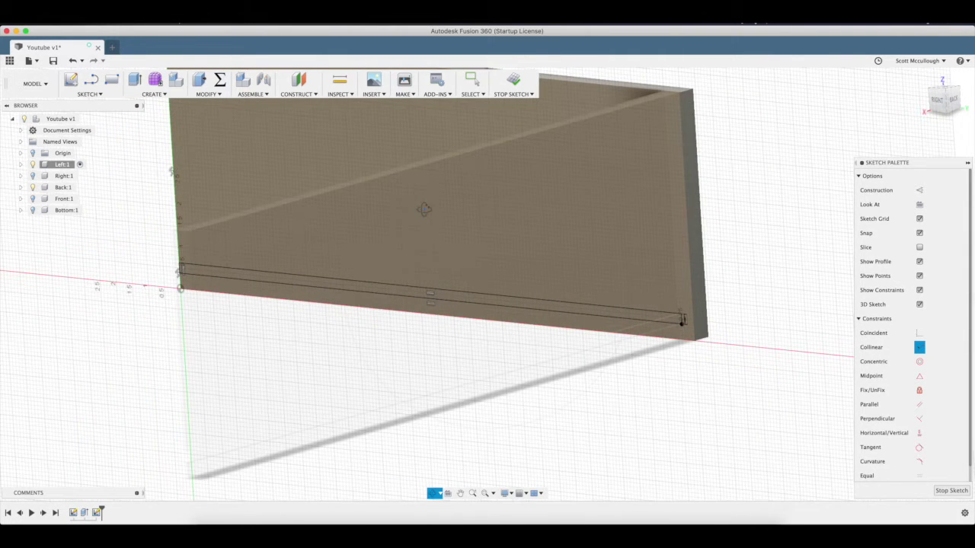
pyautogui.click(33, 199)
pyautogui.moveTo(308, 434)
pyautogui.mouseDown()
pyautogui.moveTo(333, 361)
pyautogui.moveTo(415, 361)
pyautogui.moveTo(404, 371)
pyautogui.mouseUp()
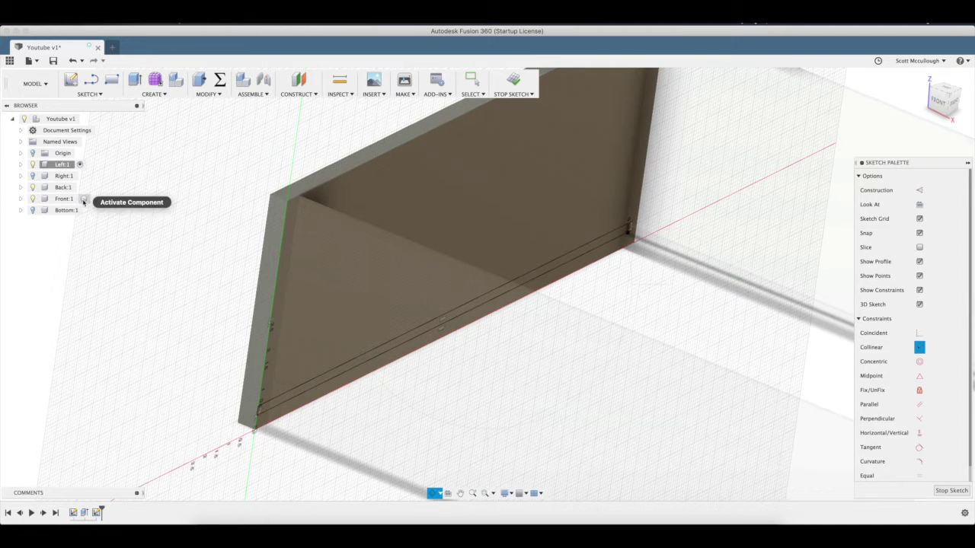
pyautogui.click(83, 199)
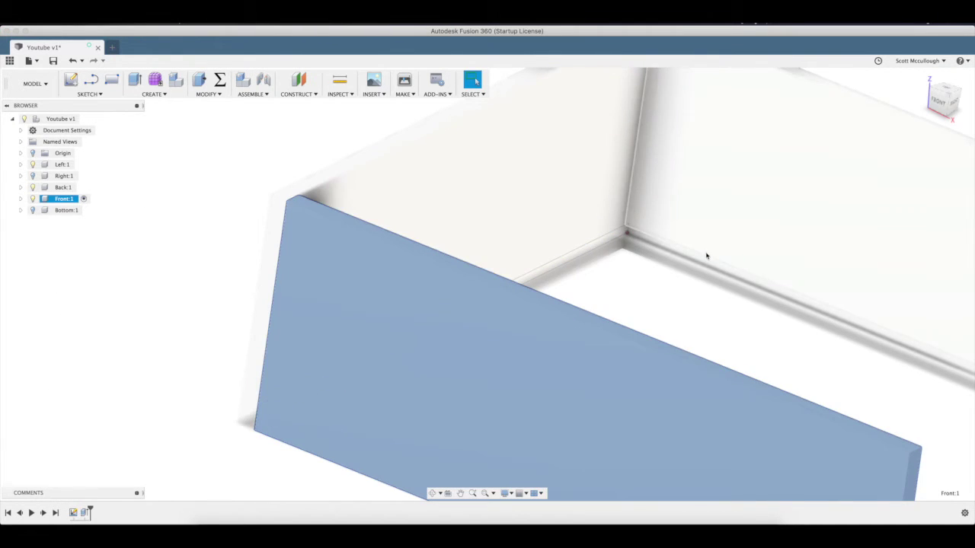
# Step: Start a new sketch on the Front panel's face and begin projecting geometry
pyautogui.click(689, 270)
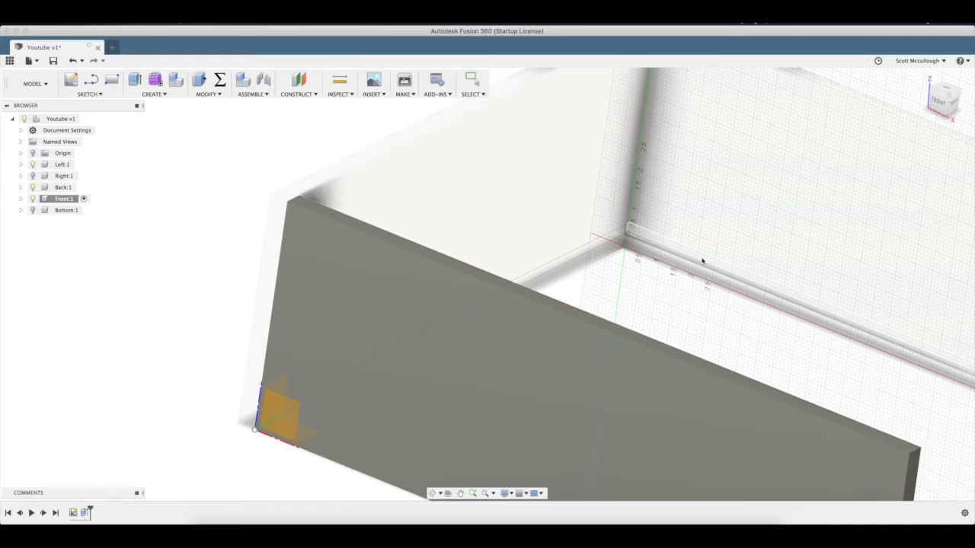
pyautogui.scroll(3, 699, 262)
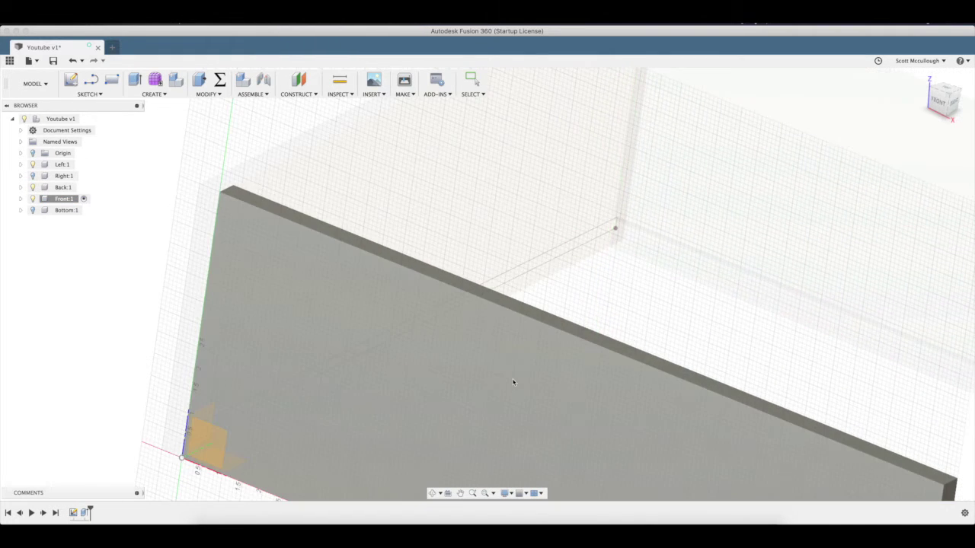
pyautogui.click(433, 492)
pyautogui.moveTo(420, 290); pyautogui.dragTo(339, 309)
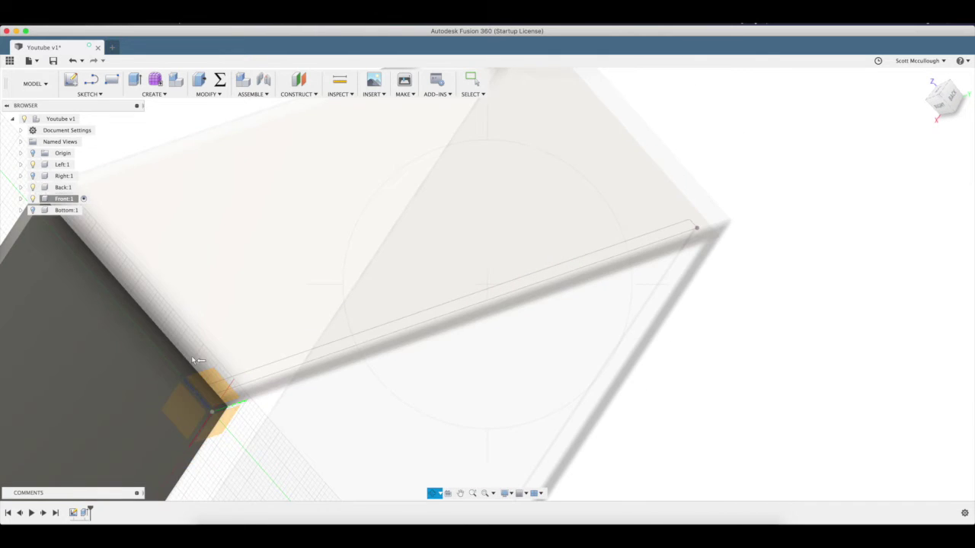
pyautogui.press('Escape')
pyautogui.click(140, 391)
pyautogui.press('p')
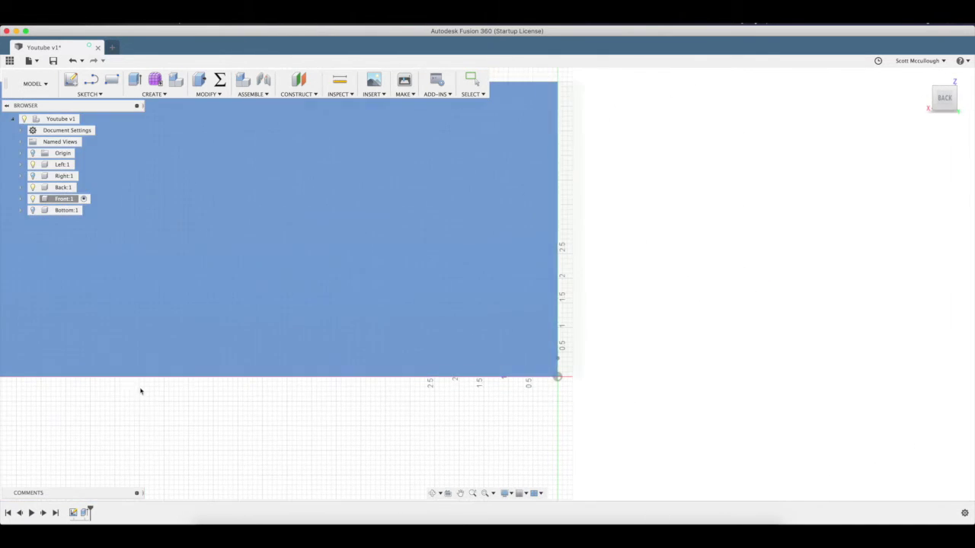
# Step: Project the adjoining panel face into the Front sketch, outlining the bottom strip
pyautogui.click(432, 493)
pyautogui.moveTo(381, 244)
pyautogui.mouseDown()
pyautogui.moveTo(514, 304)
pyautogui.moveTo(507, 309)
pyautogui.moveTo(520, 305)
pyautogui.mouseUp()
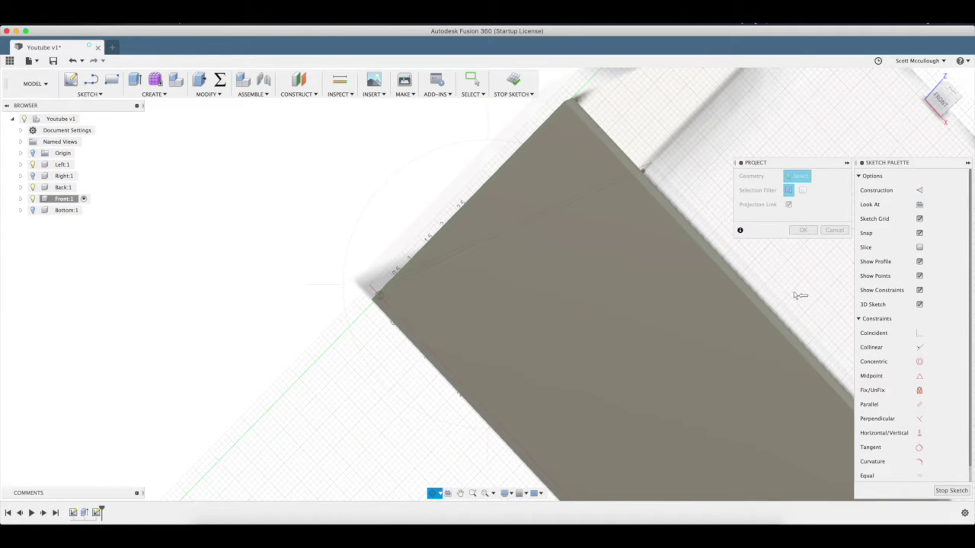
pyautogui.press('Escape')
pyautogui.scroll(4, 792, 289)
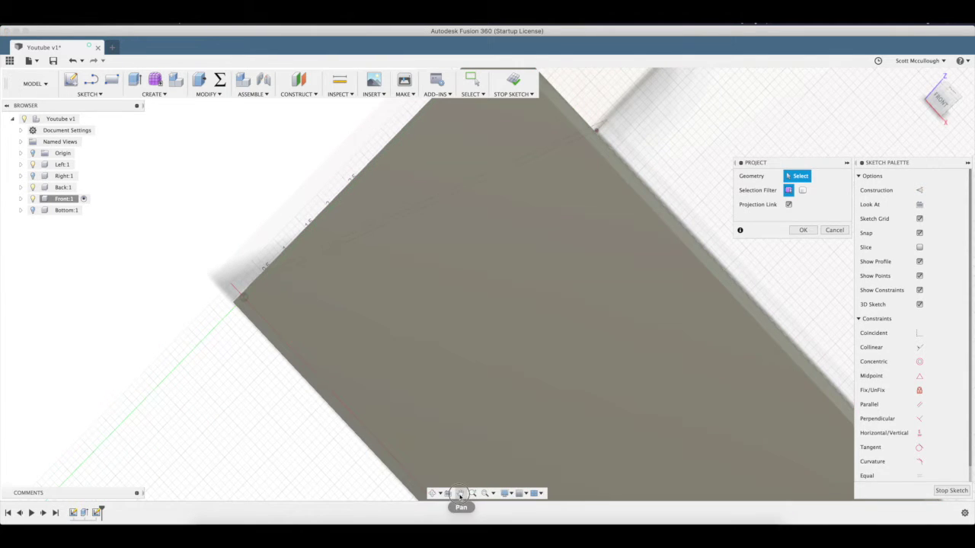
pyautogui.click(460, 493)
pyautogui.moveTo(709, 300); pyautogui.dragTo(359, 257)
pyautogui.click(656, 236)
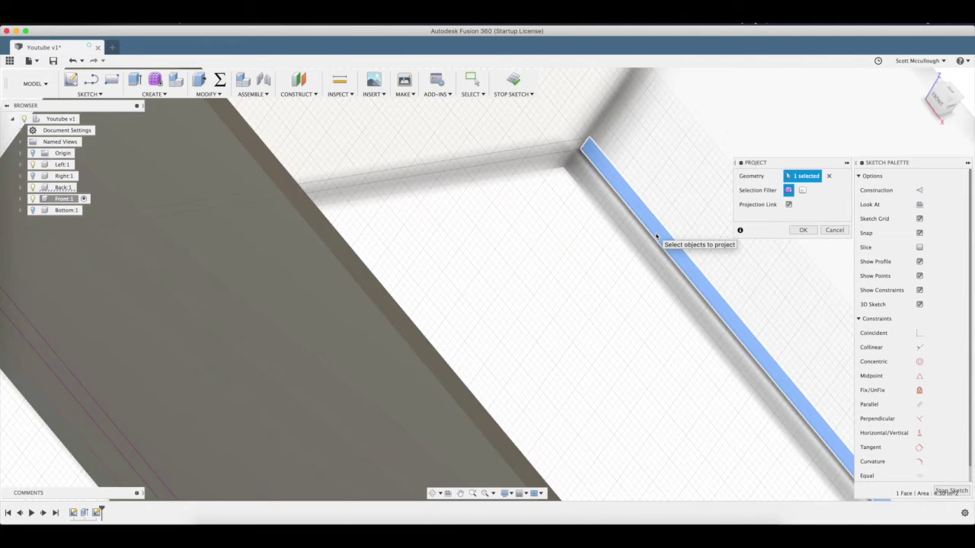
pyautogui.click(802, 230)
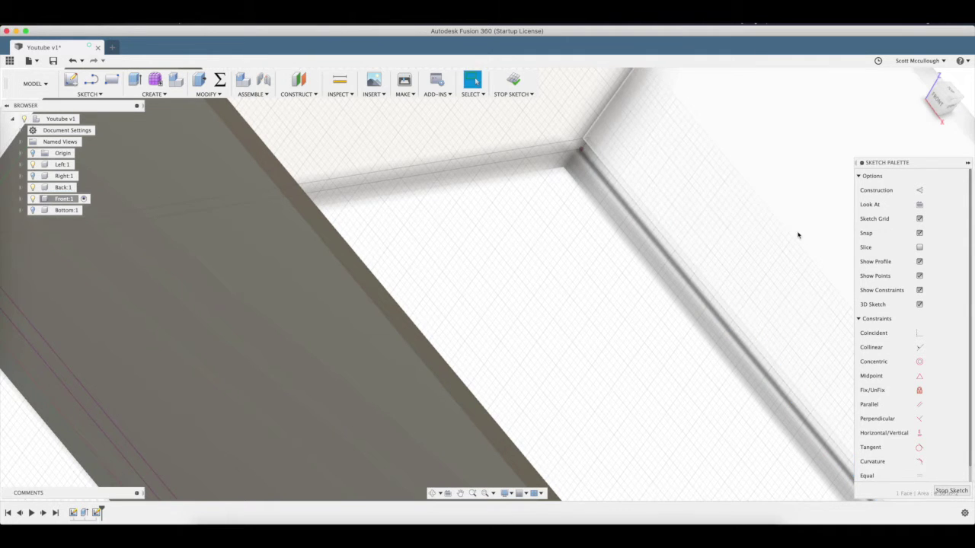
# Step: View the Front panel from the BACK ViewCube face and frame the whole panel
pyautogui.keyDown('shift'); pyautogui.moveTo(631, 257); pyautogui.dragTo(372, 381, button='middle'); pyautogui.keyUp('shift')
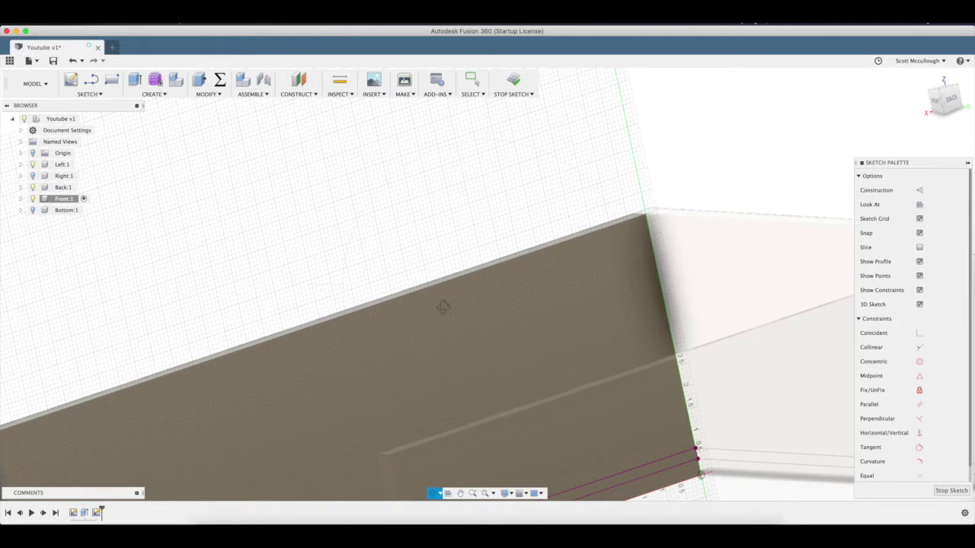
pyautogui.click(951, 102)
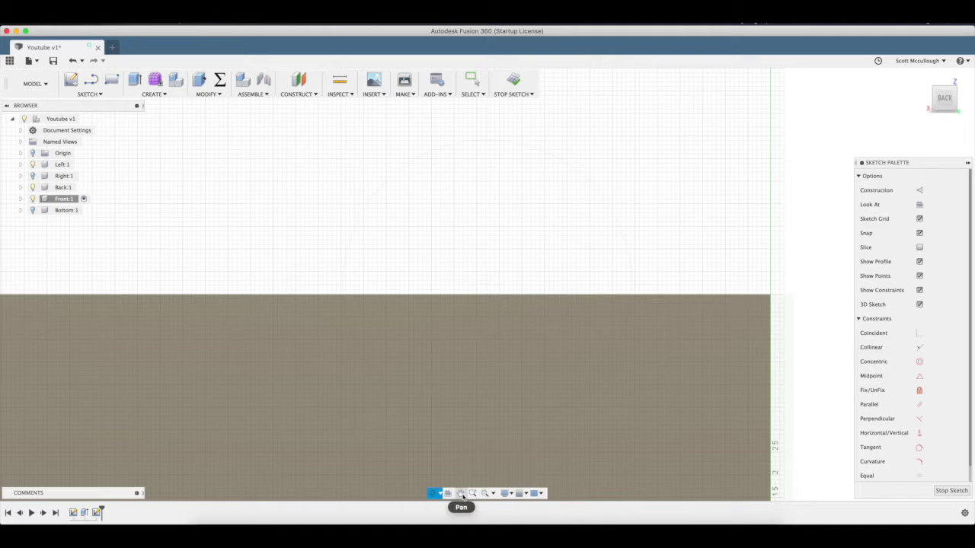
pyautogui.moveTo(462, 403)
pyautogui.mouseDown()
pyautogui.moveTo(483, 287)
pyautogui.moveTo(496, 282)
pyautogui.mouseUp()
pyautogui.scroll(-2, 496, 283)
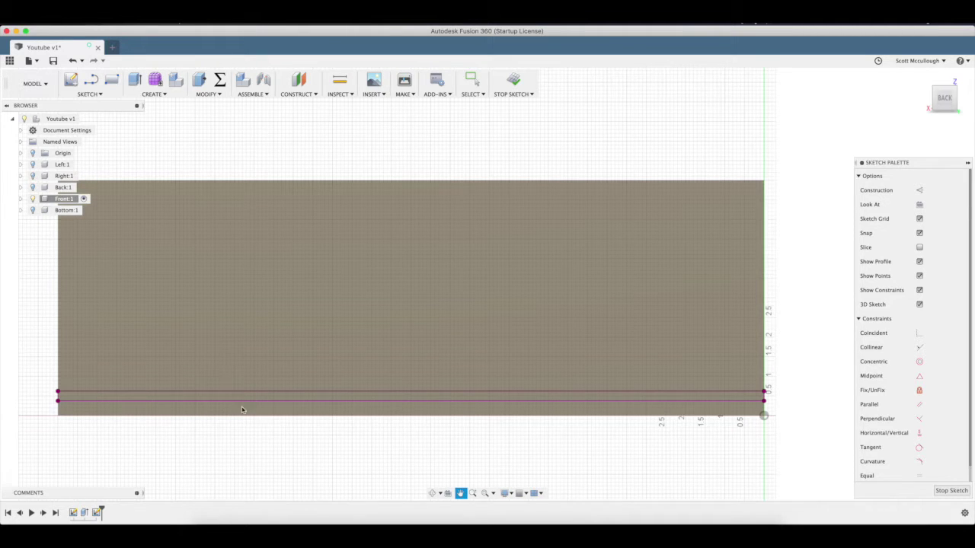
# Step: Extrude-cut the thin bottom strip -0.125 in into the Front panel
pyautogui.press('e')
pyautogui.click(299, 397)
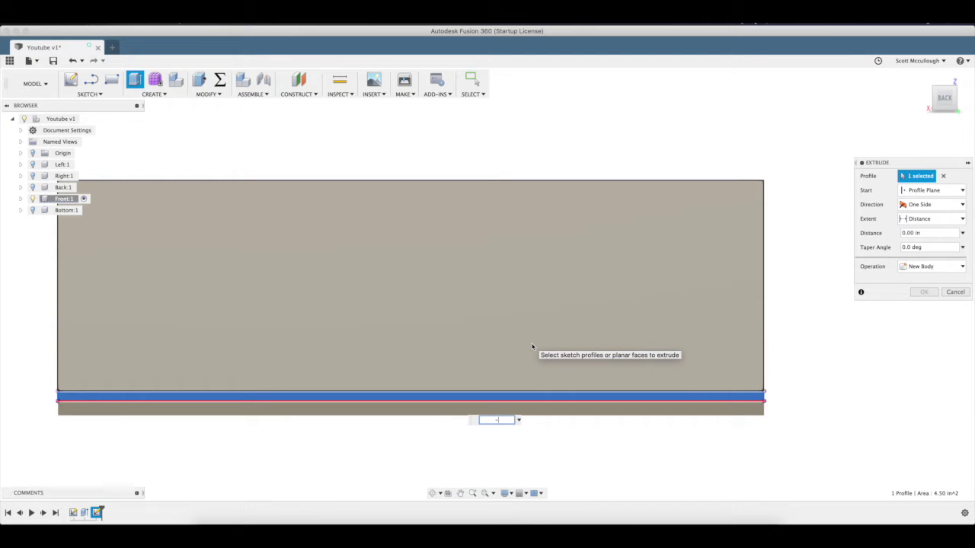
pyautogui.write('-.125')
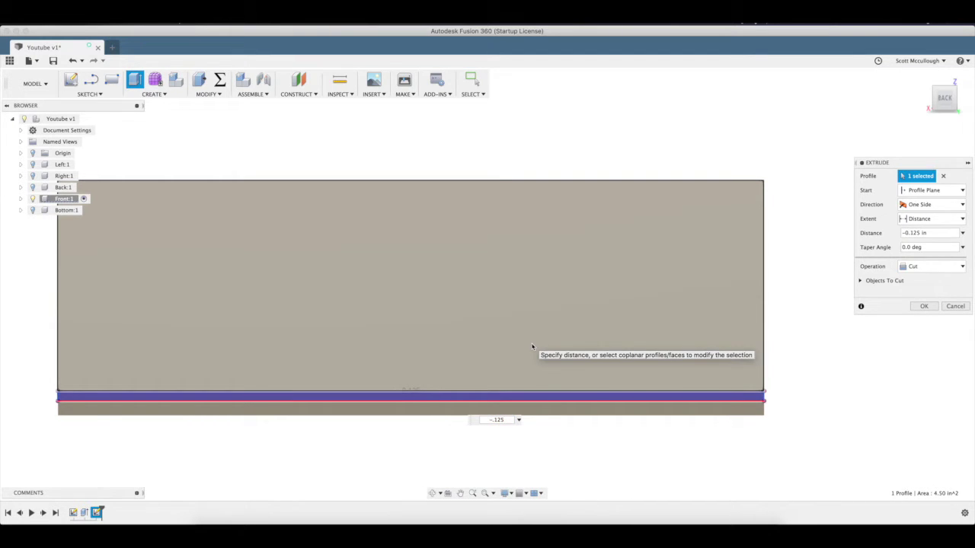
pyautogui.press('Return')
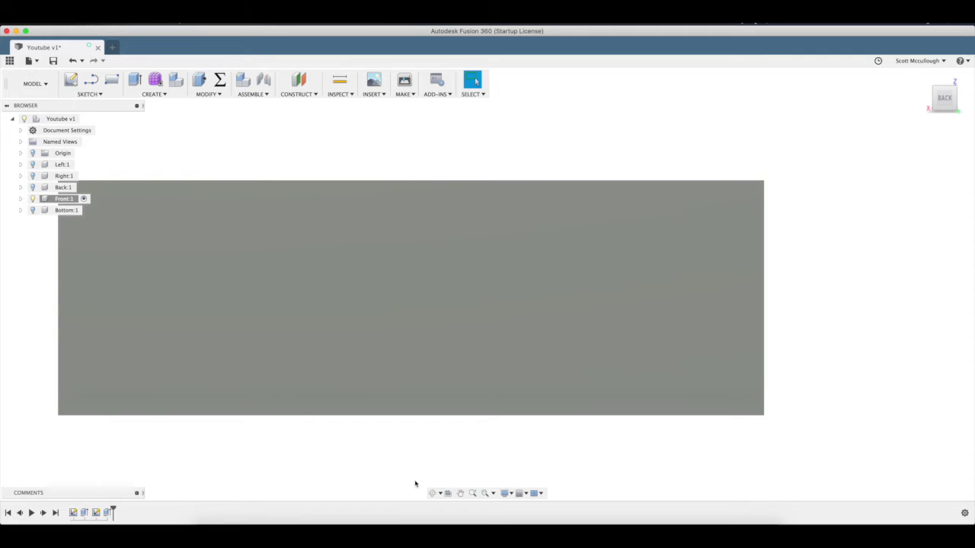
pyautogui.click(33, 190)
# Step: Toggle the Back and Left panels' visibility and reactivate the top-level assembly
pyautogui.click(33, 189)
pyautogui.click(33, 163)
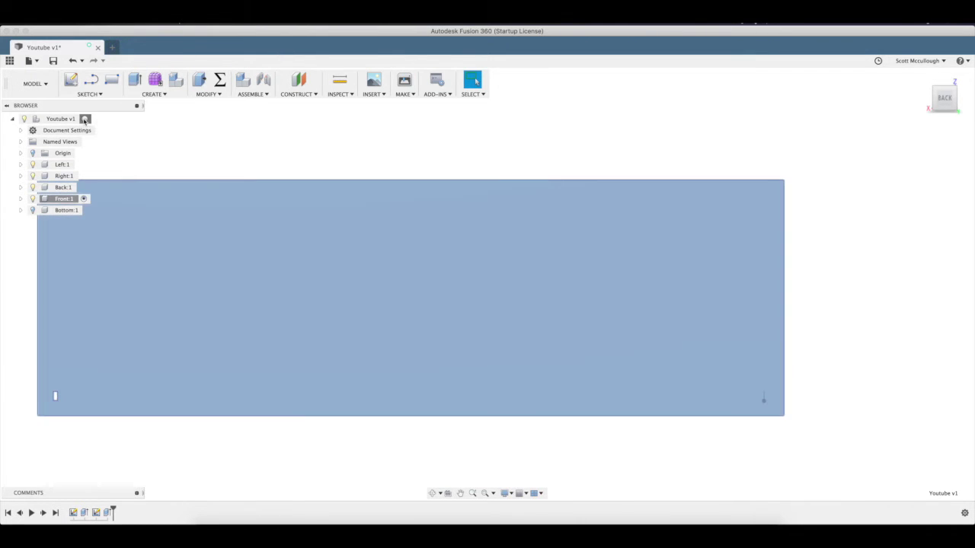
pyautogui.click(84, 119)
pyautogui.click(928, 77)
pyautogui.keyDown('shift'); pyautogui.moveTo(404, 383); pyautogui.dragTo(396, 358, button='middle'); pyautogui.keyUp('shift')
pyautogui.scroll(5, 431, 327)
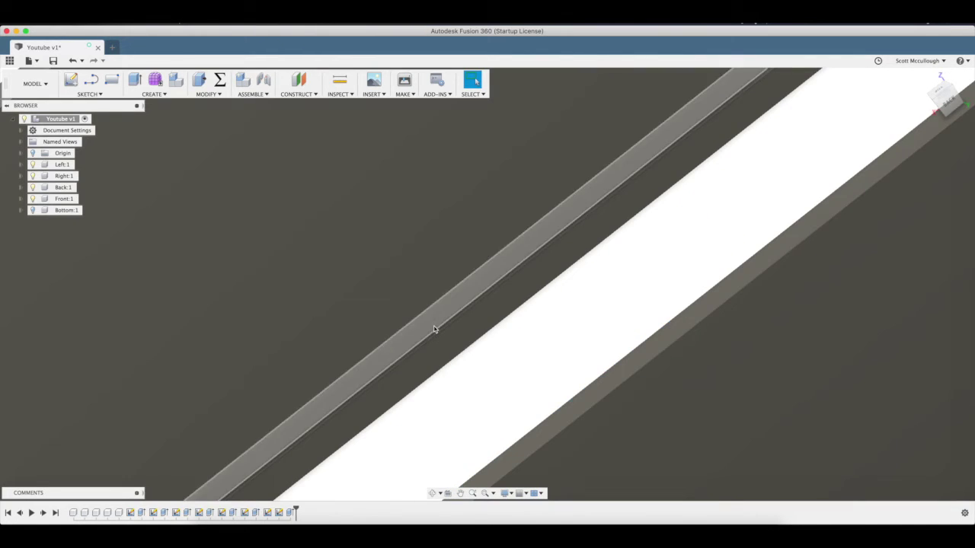
pyautogui.moveTo(441, 312)
pyautogui.keyDown('shift'); pyautogui.mouseDown(button='middle')
pyautogui.moveTo(435, 298)
pyautogui.moveTo(463, 300)
pyautogui.moveTo(477, 337)
pyautogui.moveTo(444, 351)
pyautogui.moveTo(443, 300)
pyautogui.moveTo(427, 314)
pyautogui.mouseUp(button='middle'); pyautogui.keyUp('shift')
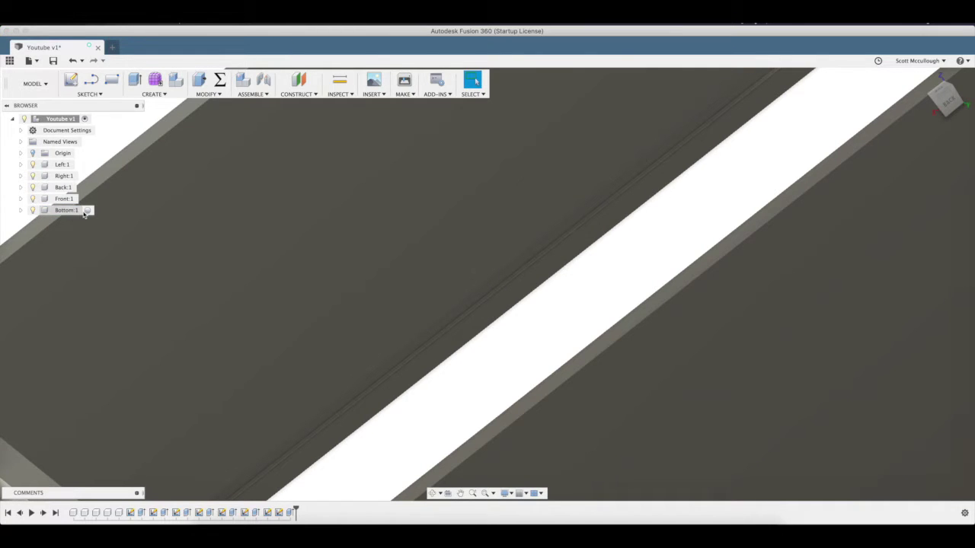
# Step: Make Bottom:1 active, start a sketch on its face, and begin Project
pyautogui.click(87, 210)
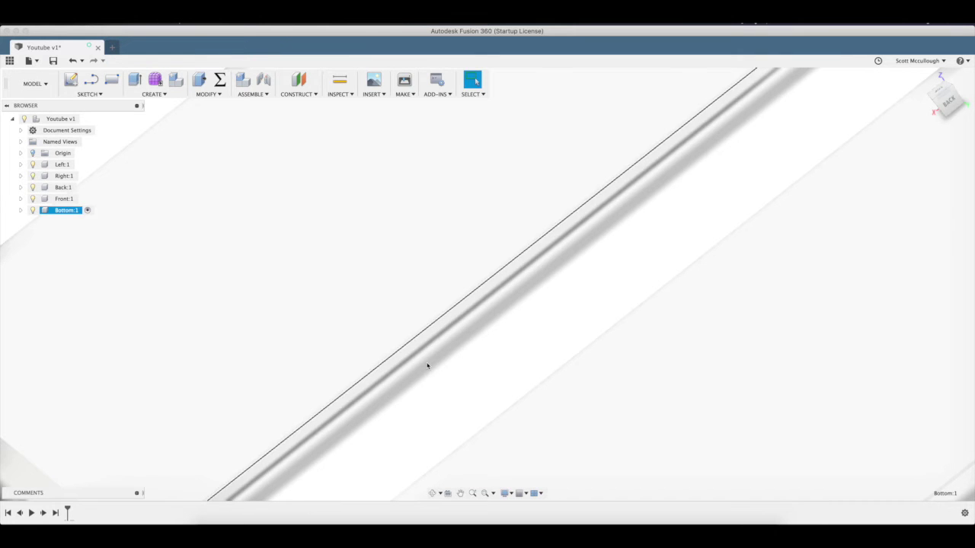
pyautogui.click(431, 493)
pyautogui.moveTo(424, 426); pyautogui.dragTo(422, 355)
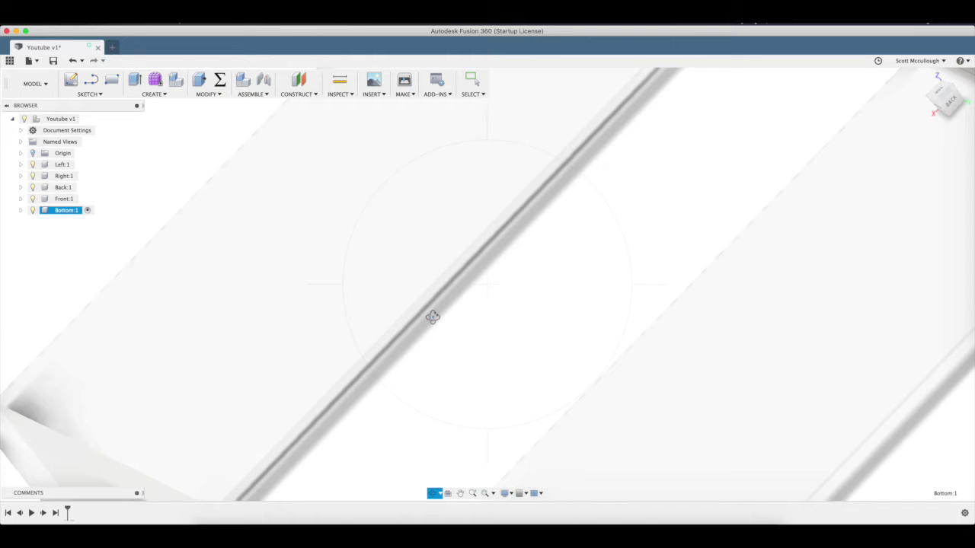
pyautogui.press('Escape')
pyautogui.scroll(3, 436, 312)
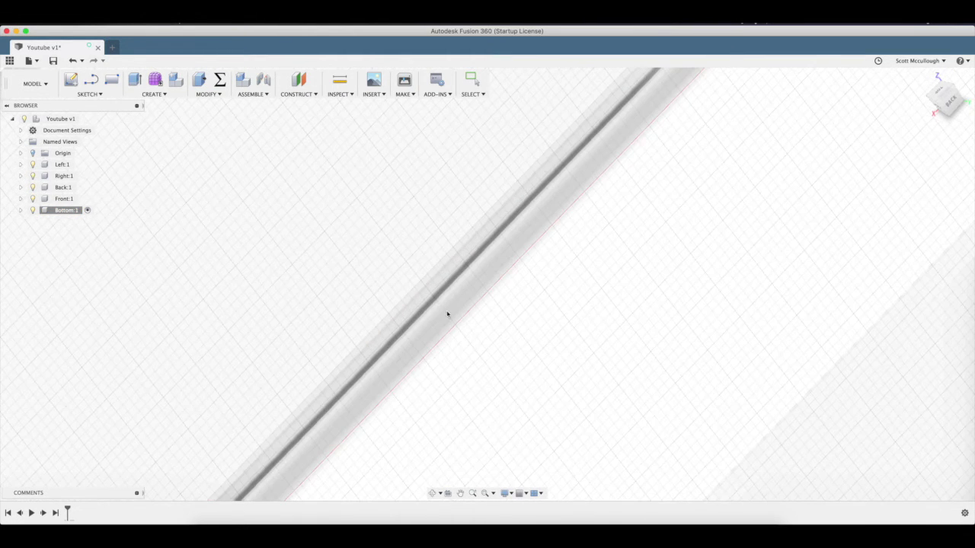
pyautogui.click(446, 293)
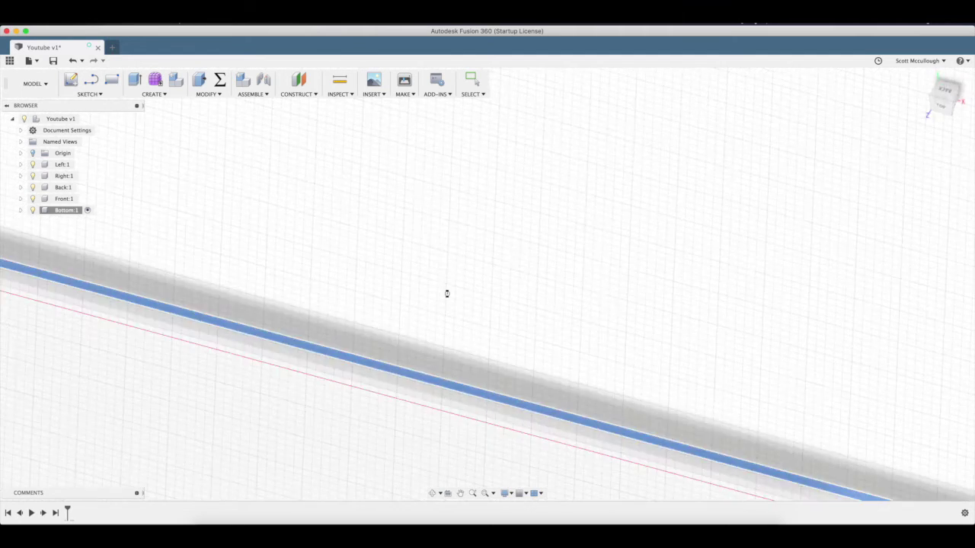
pyautogui.press('p')
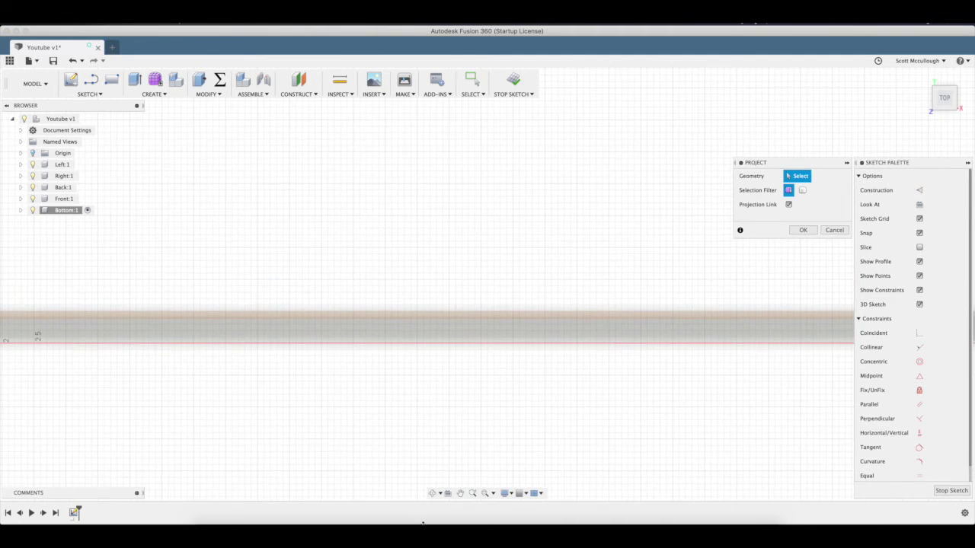
# Step: Select the first two inner panel edges to project into the Bottom sketch
pyautogui.click(431, 493)
pyautogui.moveTo(436, 375)
pyautogui.mouseDown()
pyautogui.moveTo(437, 352)
pyautogui.moveTo(374, 363)
pyautogui.moveTo(381, 399)
pyautogui.moveTo(452, 376)
pyautogui.mouseUp()
pyautogui.press('Escape')
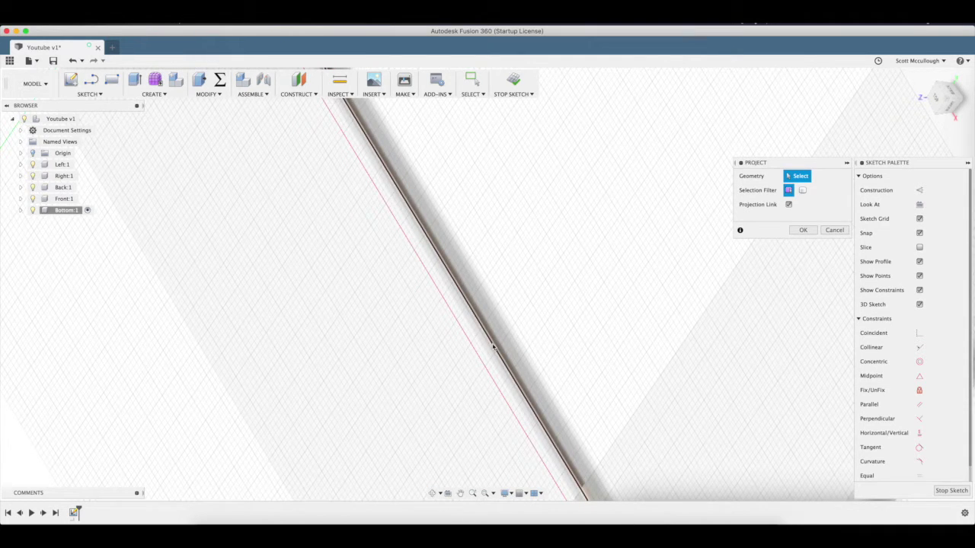
pyautogui.click(493, 347)
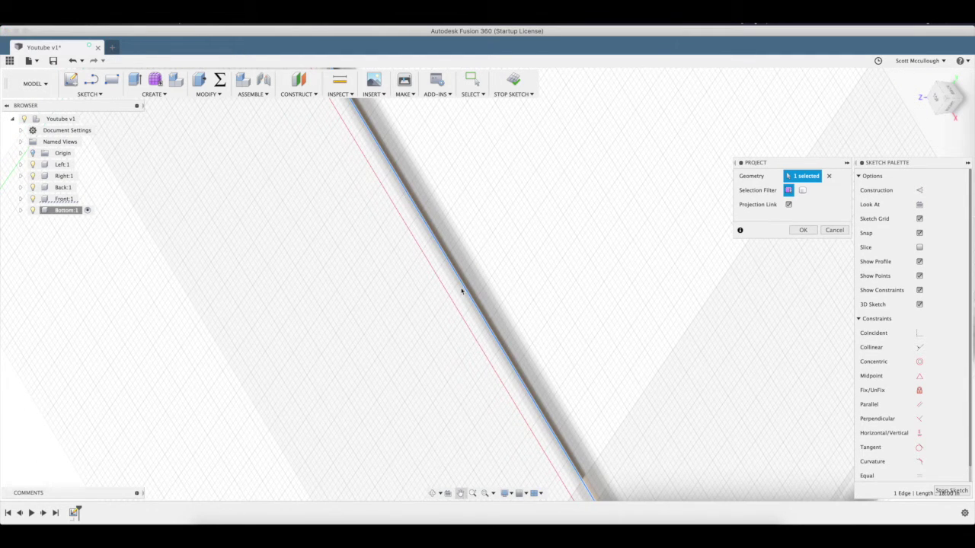
pyautogui.click(459, 220)
pyautogui.scroll(-5, 474, 237)
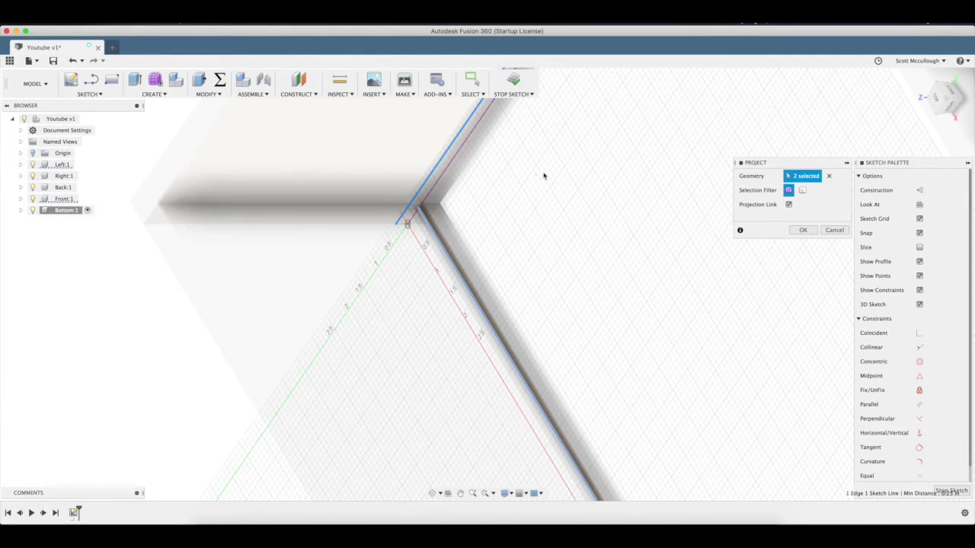
pyautogui.scroll(-1, 544, 177)
# Step: Select the remaining two panel edges and confirm the four-edge projection
pyautogui.moveTo(544, 177)
pyautogui.keyDown('shift'); pyautogui.mouseDown(button='middle')
pyautogui.moveTo(515, 465)
pyautogui.moveTo(457, 491)
pyautogui.mouseUp(button='middle'); pyautogui.keyUp('shift')
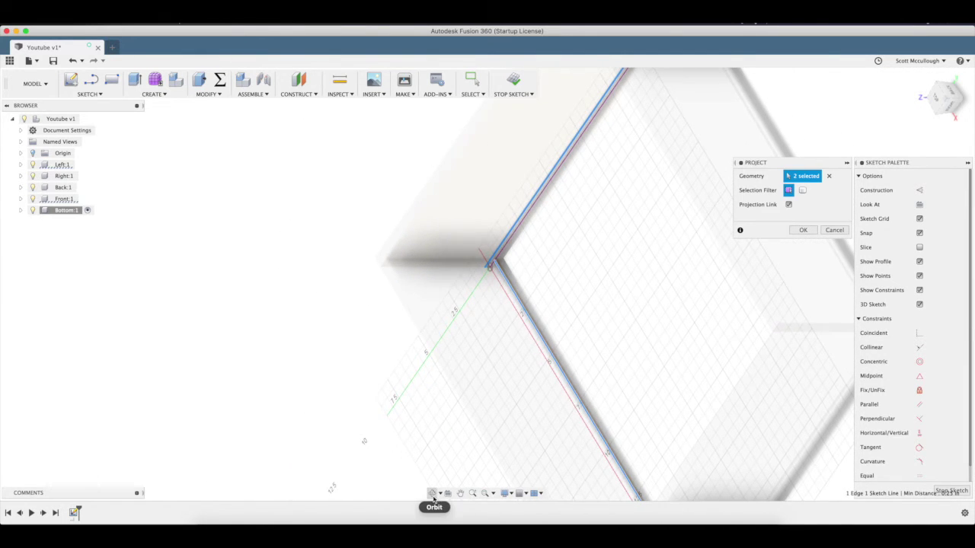
pyautogui.moveTo(622, 196)
pyautogui.keyDown('shift'); pyautogui.mouseDown(button='middle')
pyautogui.moveTo(688, 172)
pyautogui.moveTo(690, 159)
pyautogui.mouseUp(button='middle'); pyautogui.keyUp('shift')
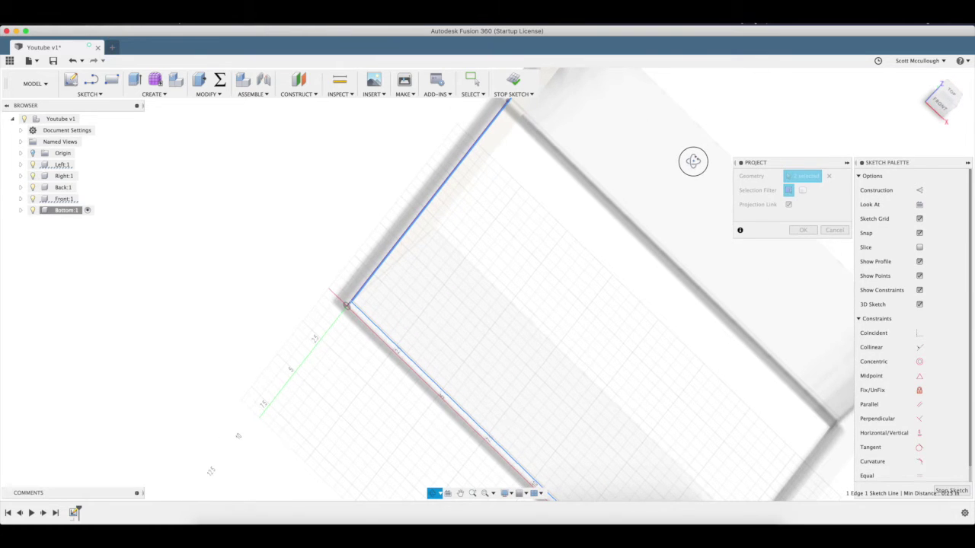
pyautogui.click(600, 190)
pyautogui.click(601, 190)
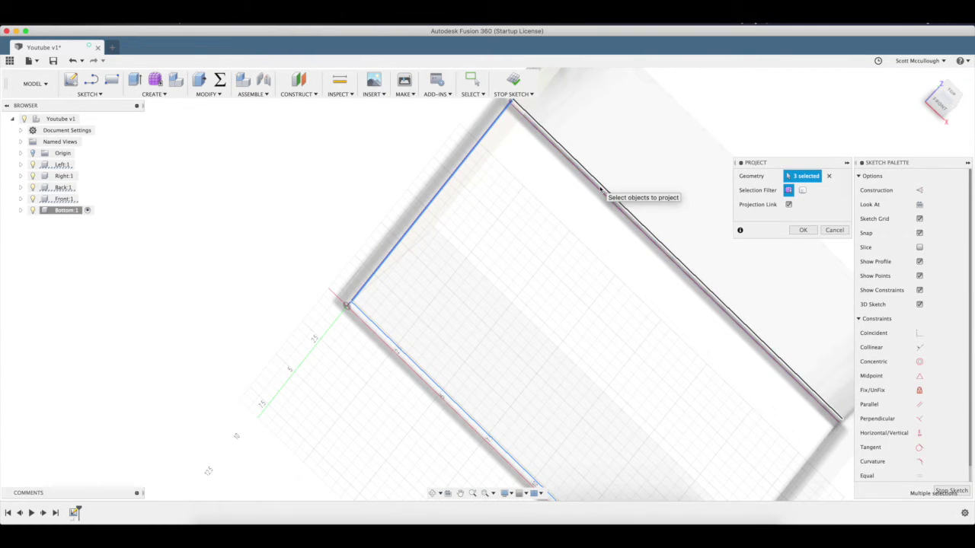
pyautogui.click(435, 496)
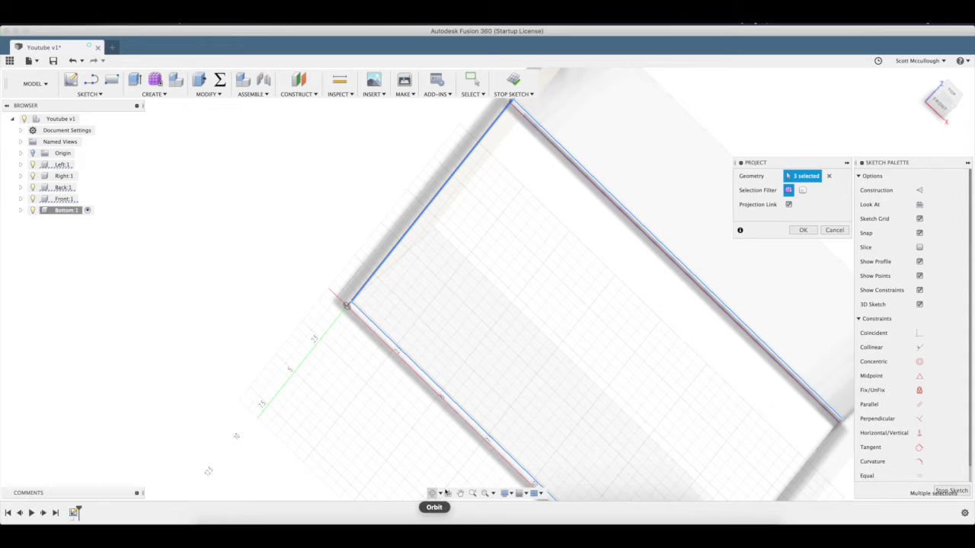
pyautogui.moveTo(723, 376); pyautogui.dragTo(752, 417)
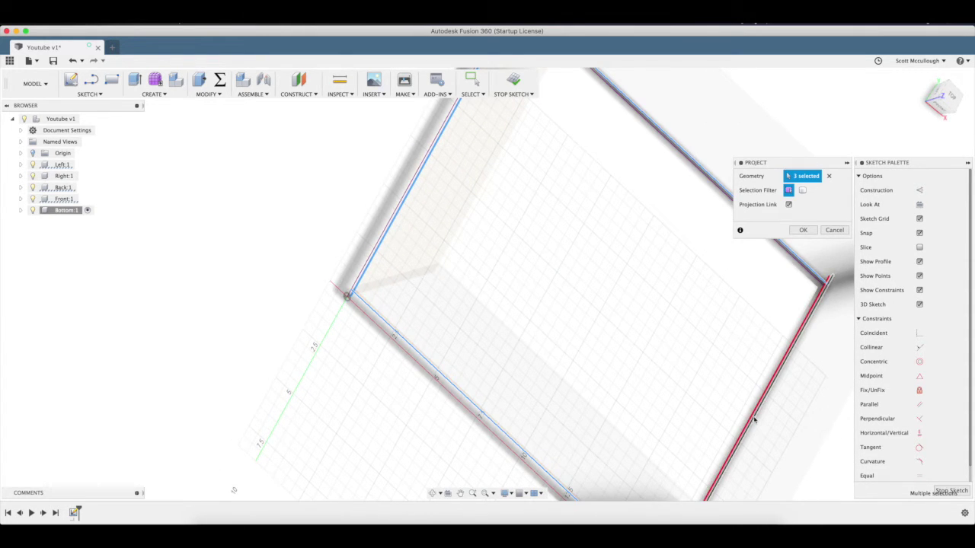
pyautogui.scroll(6, 752, 420)
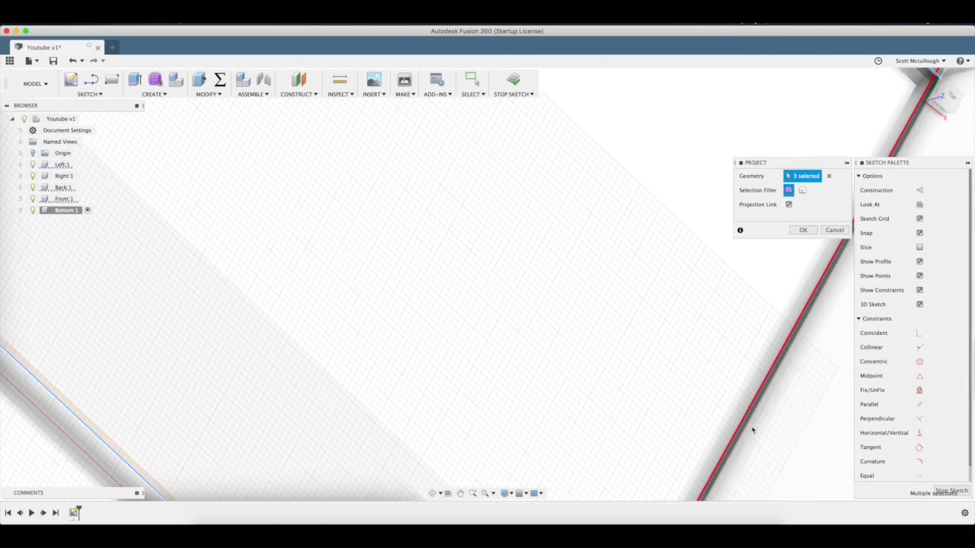
pyautogui.click(750, 420)
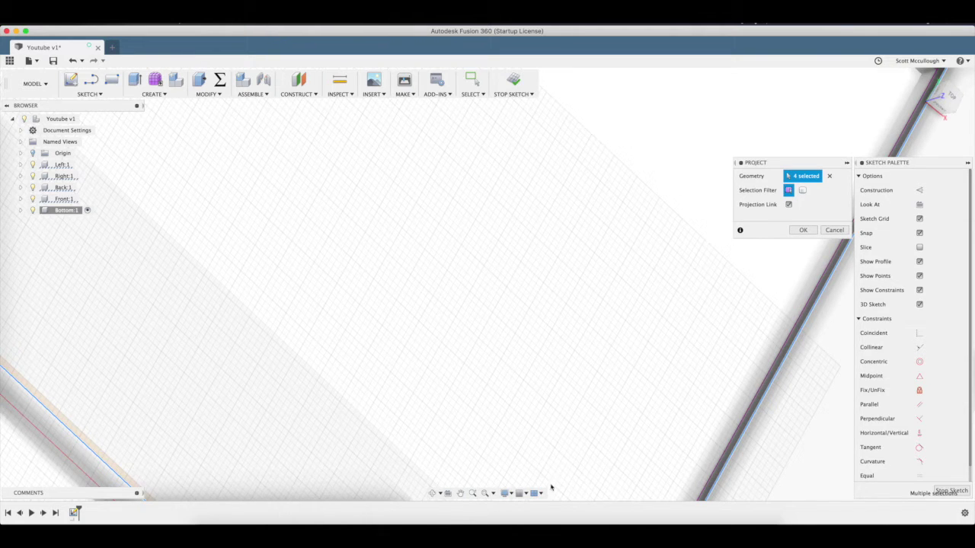
pyautogui.click(800, 230)
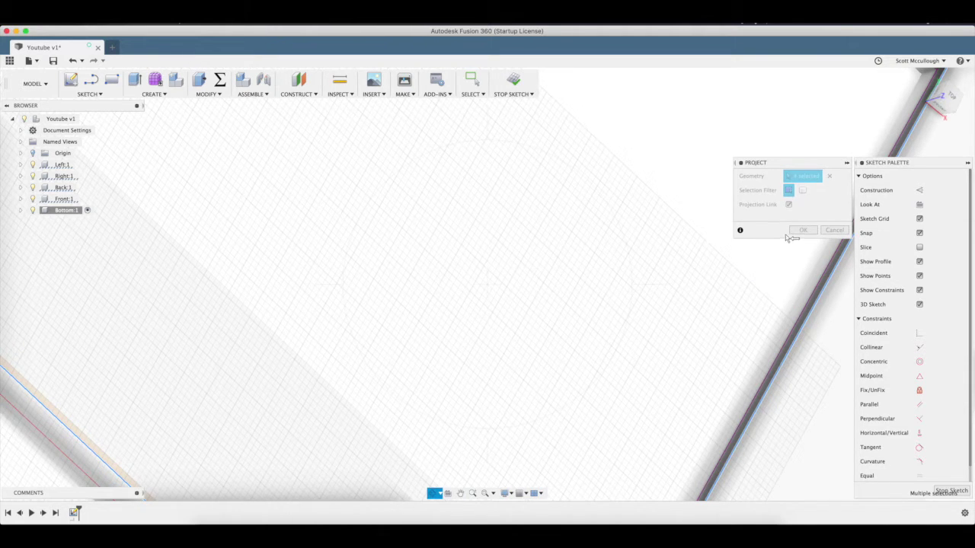
pyautogui.click(804, 230)
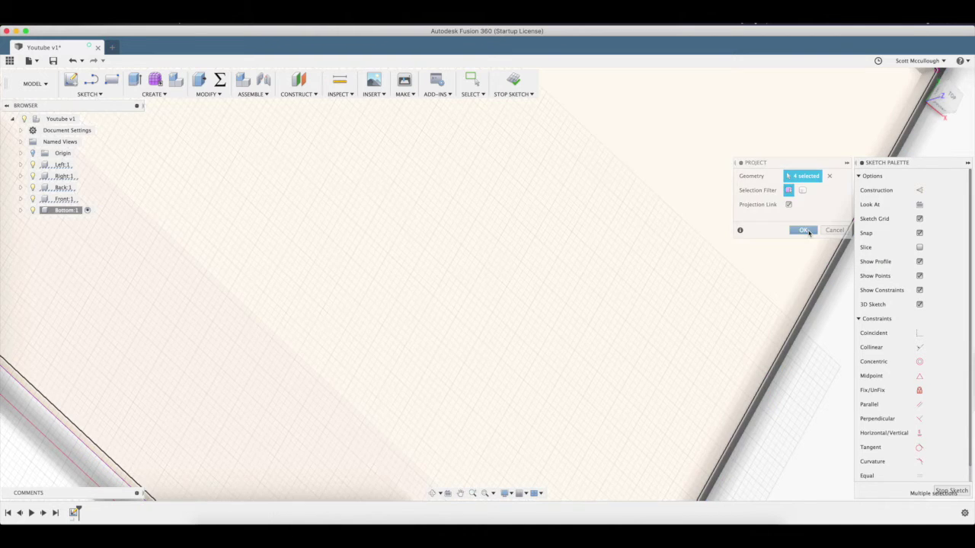
# Step: Orbit to see the whole floor rectangle and start Extrude on it
pyautogui.scroll(-3, 552, 251)
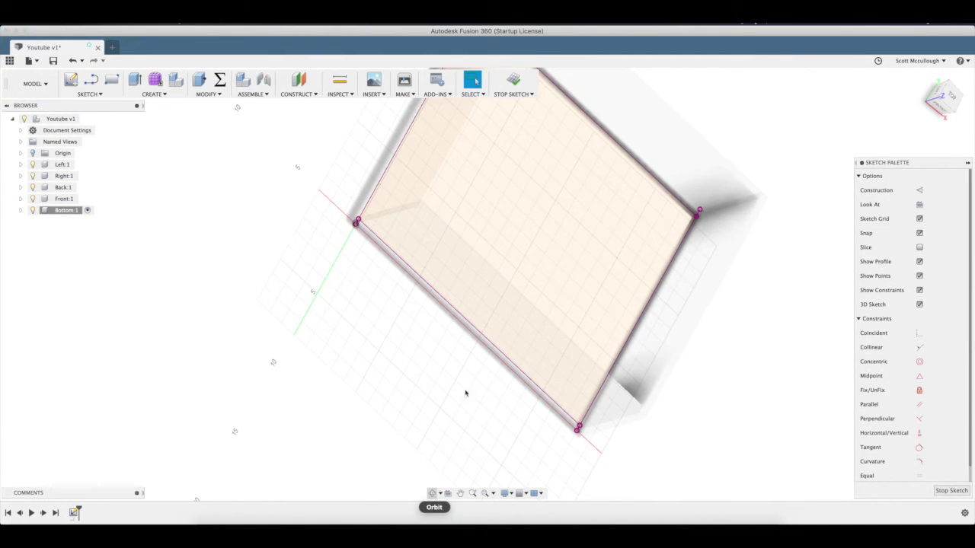
pyautogui.click(432, 494)
pyautogui.moveTo(459, 365)
pyautogui.mouseDown()
pyautogui.moveTo(459, 344)
pyautogui.moveTo(442, 322)
pyautogui.moveTo(402, 331)
pyautogui.mouseUp()
pyautogui.press('Escape')
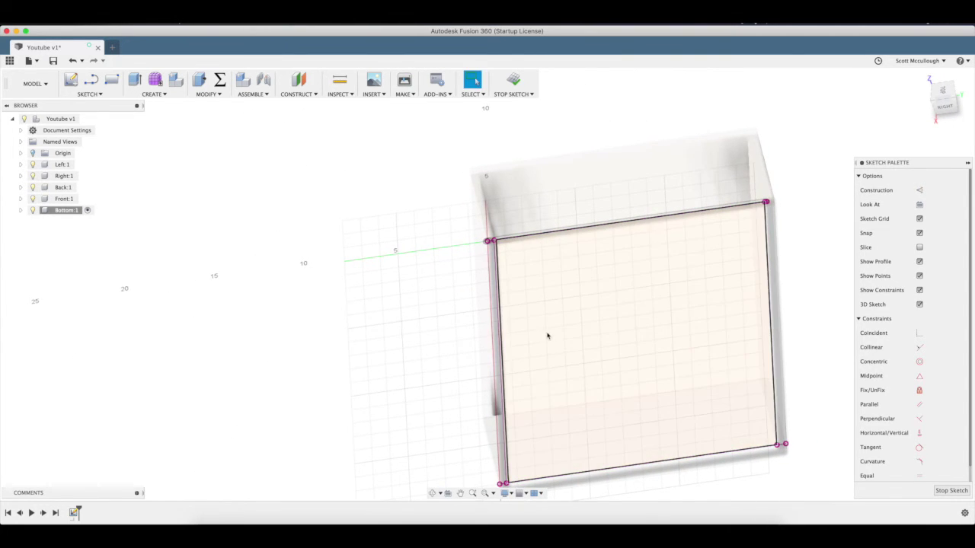
pyautogui.press('e')
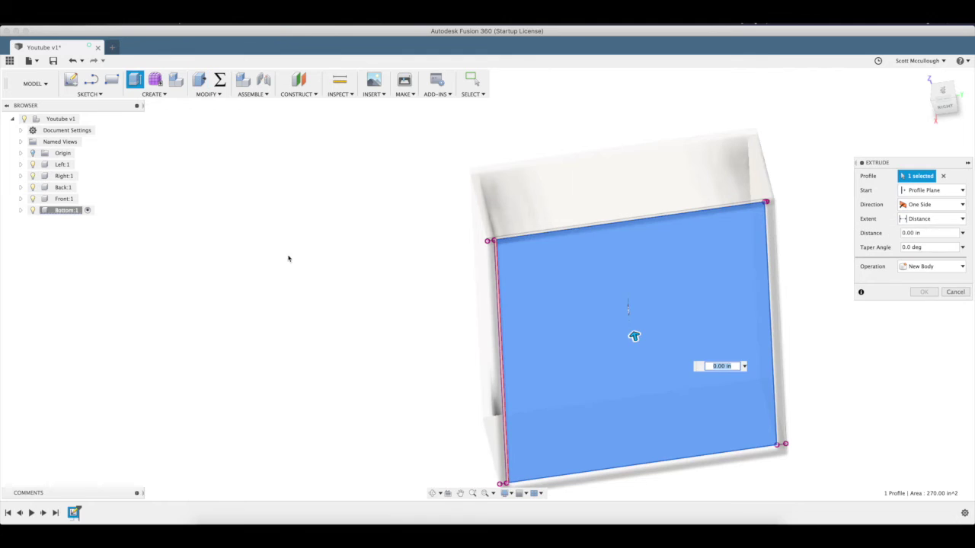
# Step: Hide the Front, Back, Right and Left panels and extrude the floor 0.25 in as a new body
pyautogui.click(33, 198)
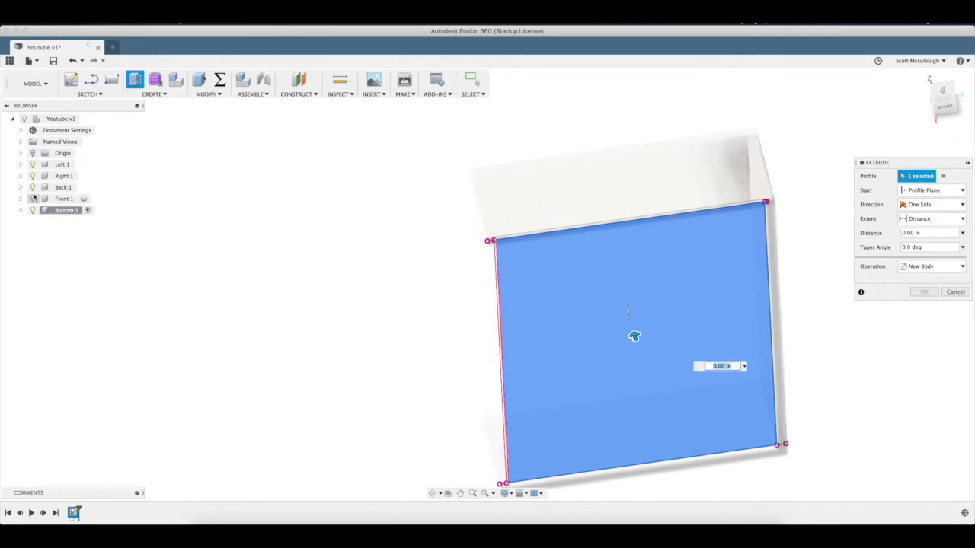
pyautogui.click(33, 187)
pyautogui.click(33, 176)
pyautogui.click(33, 165)
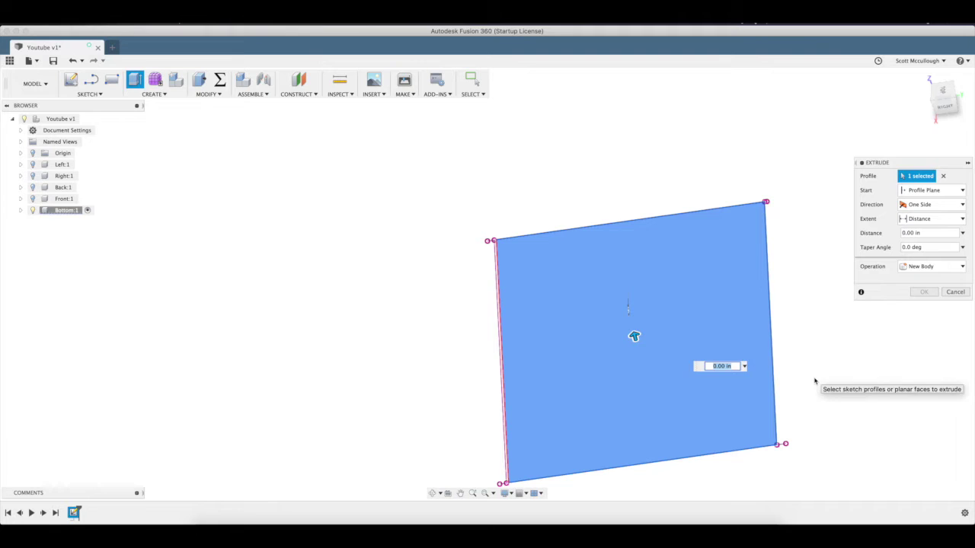
pyautogui.write('.25')
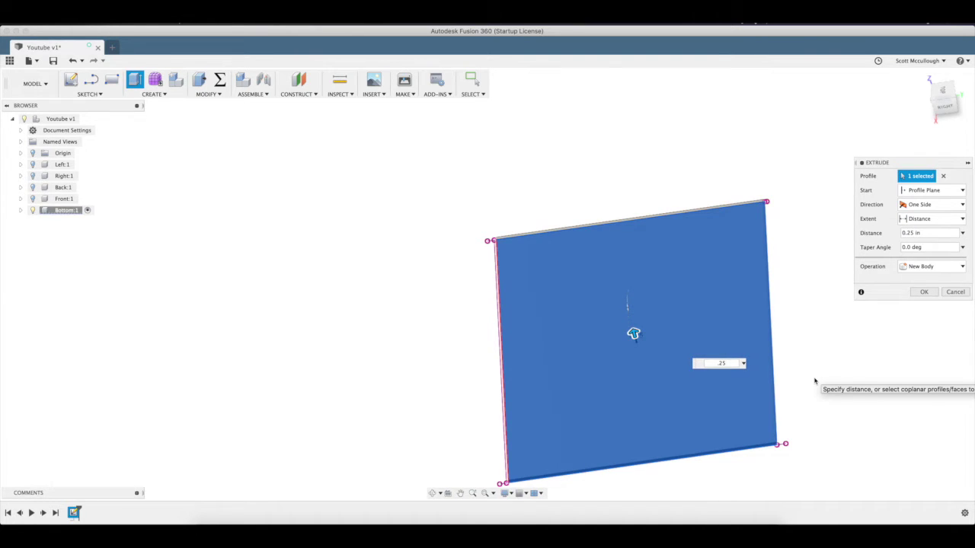
pyautogui.press('Return')
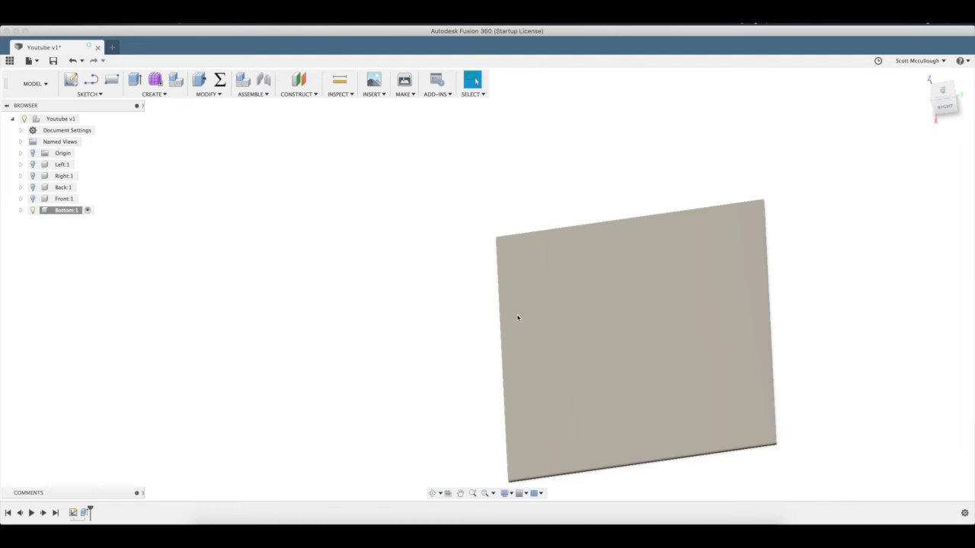
pyautogui.click(32, 198)
# Step: Show the Back, Right and Left panels again and activate the Youtube v1 assembly
pyautogui.click(32, 187)
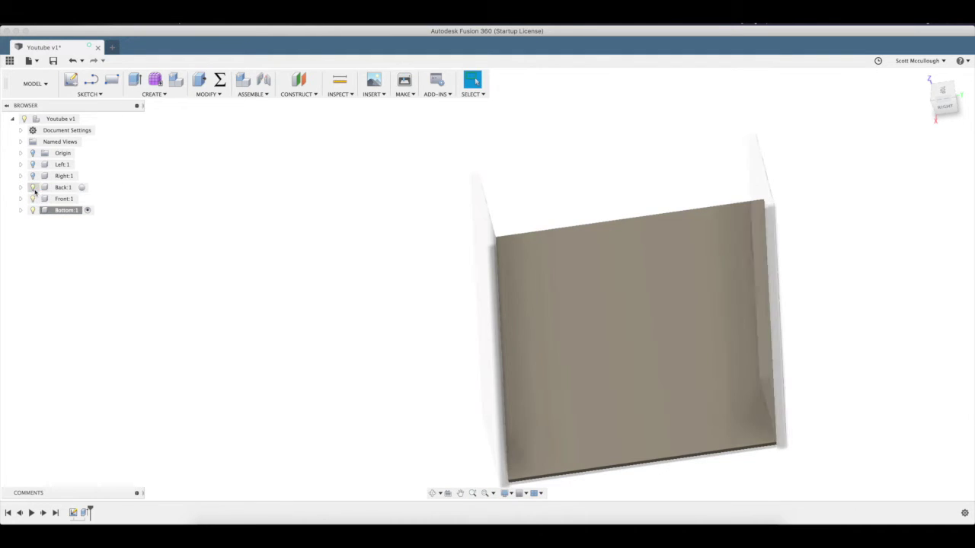
pyautogui.click(32, 176)
pyautogui.click(32, 164)
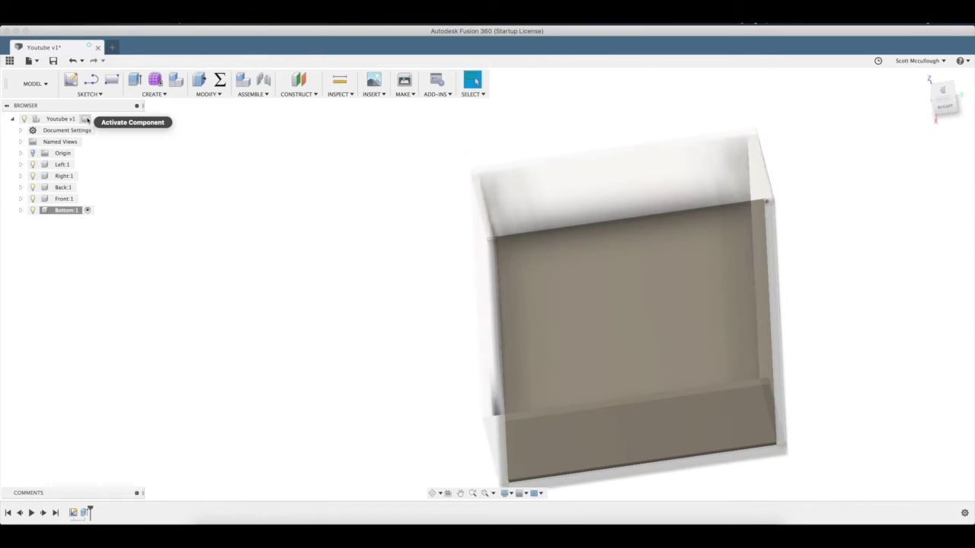
pyautogui.click(85, 120)
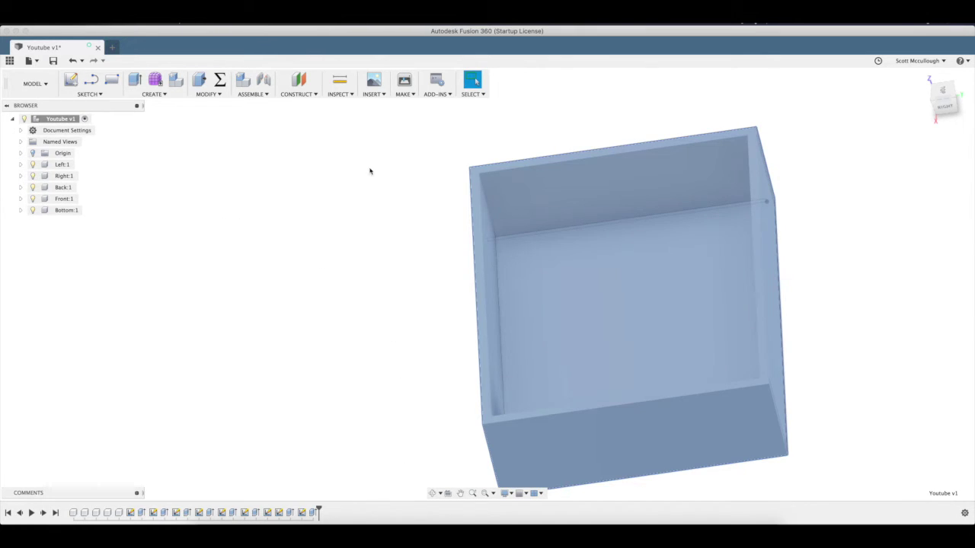
# Step: Turn on Component Color Cycling from Inspect, cancelling Draft Analysis, and orbit to the back
pyautogui.click(371, 94)
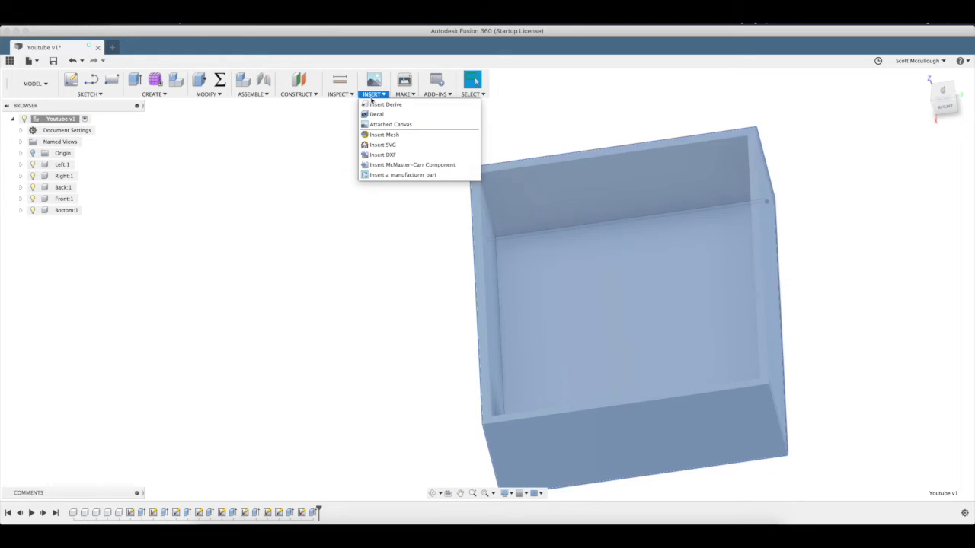
pyautogui.click(347, 96)
pyautogui.click(352, 144)
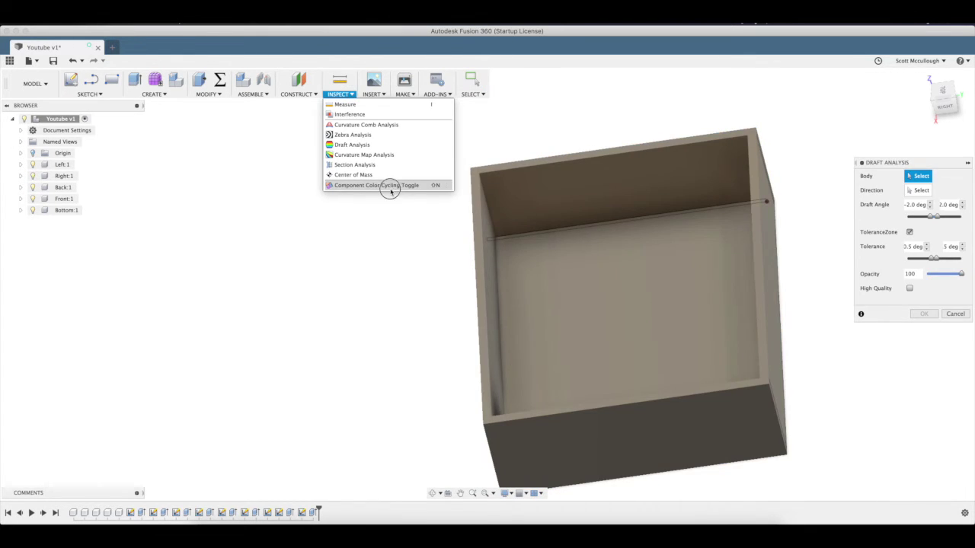
pyautogui.click(390, 187)
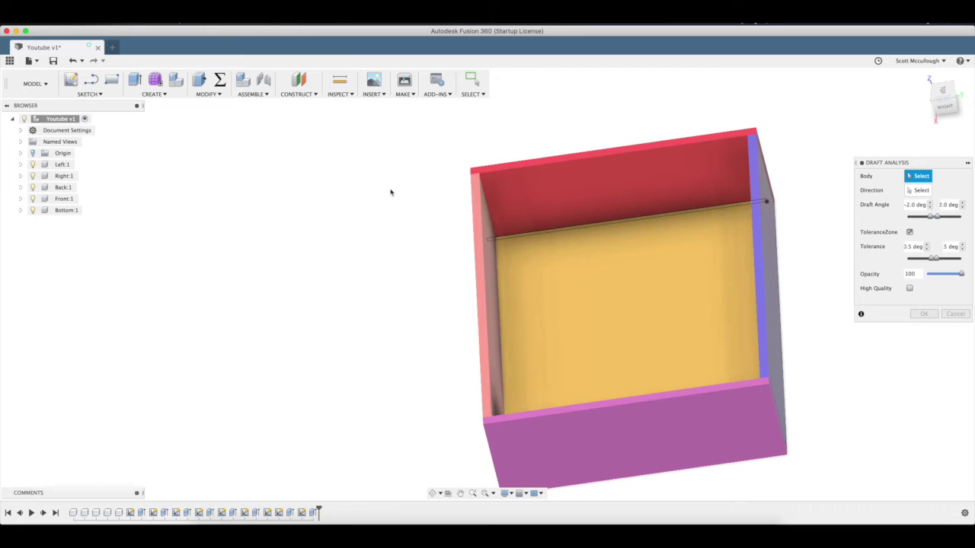
pyautogui.click(954, 314)
pyautogui.click(430, 495)
pyautogui.moveTo(464, 444); pyautogui.dragTo(434, 426)
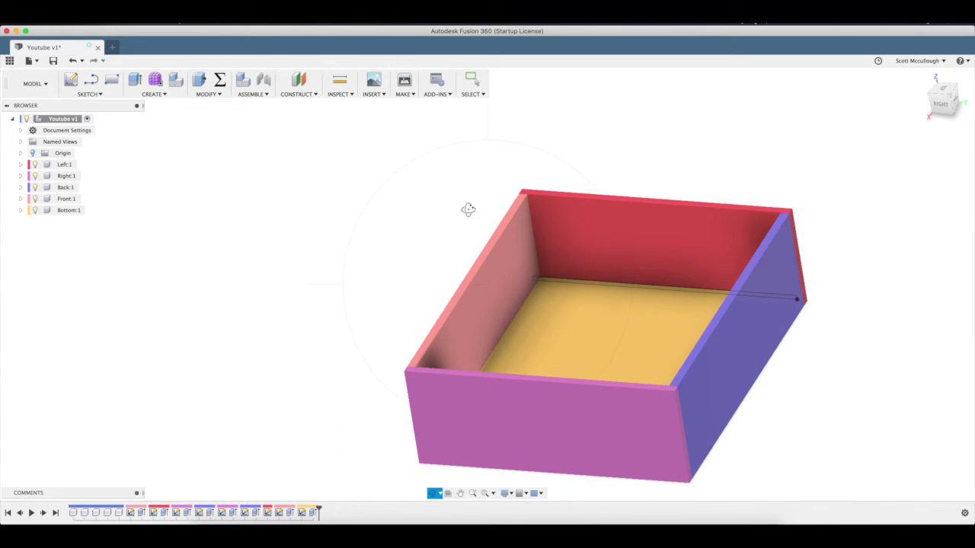
# Step: Hide and reshow the Front, Bottom, Back, Right and Left panels one by one
pyautogui.press('Escape')
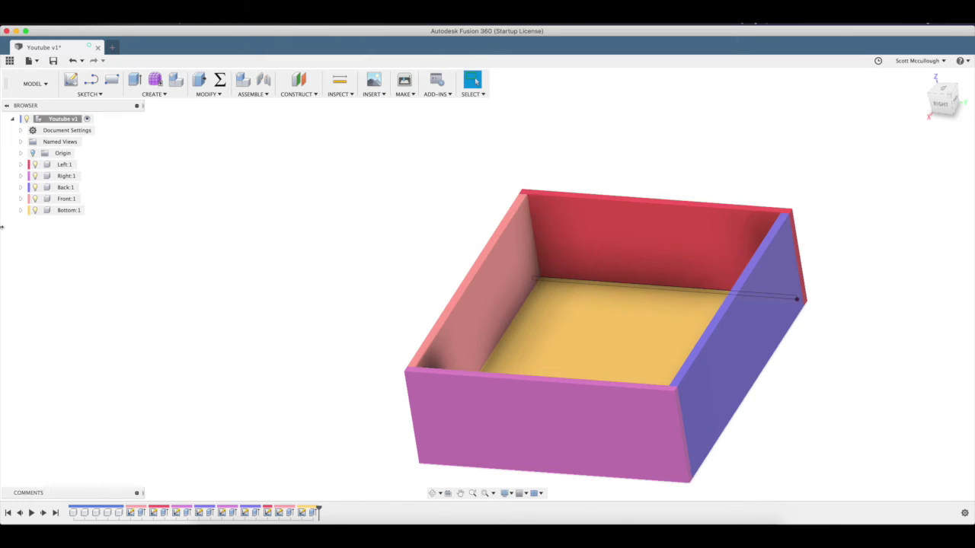
pyautogui.click(34, 198)
pyautogui.click(34, 199)
pyautogui.click(34, 210)
pyautogui.click(35, 211)
pyautogui.click(35, 188)
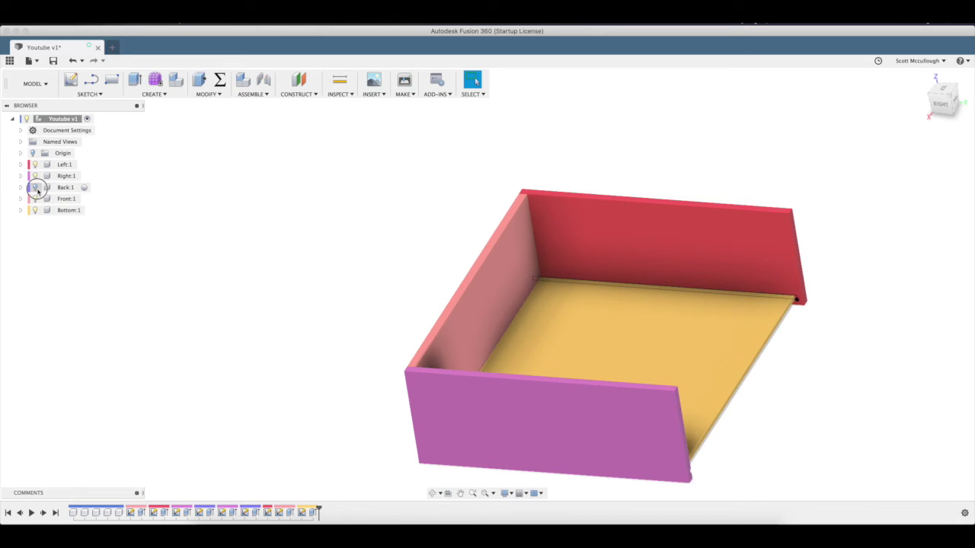
pyautogui.click(35, 188)
pyautogui.click(35, 177)
pyautogui.click(35, 176)
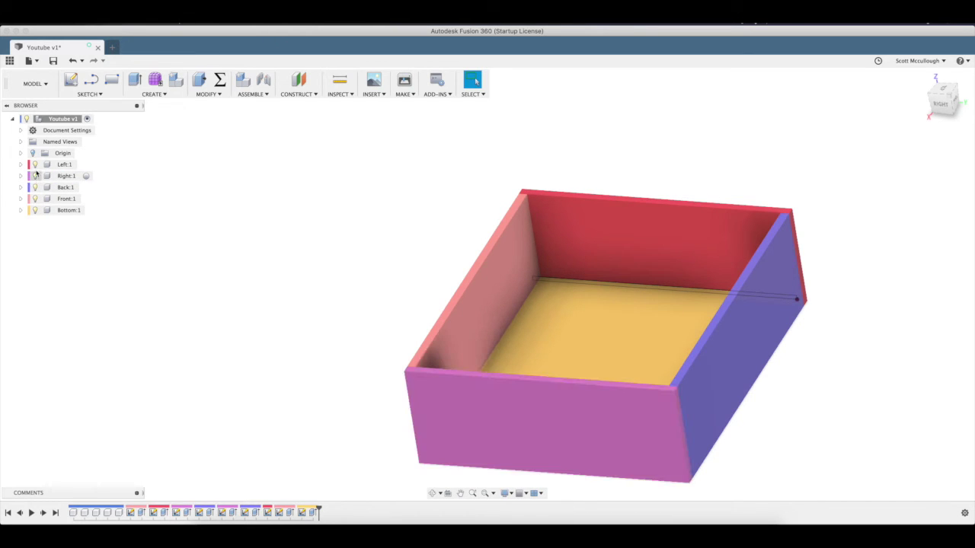
pyautogui.click(34, 166)
pyautogui.click(34, 166)
# Step: Turn off the Left component's Sketches visibility and orbit to a near front-on view
pyautogui.click(21, 164)
pyautogui.click(43, 199)
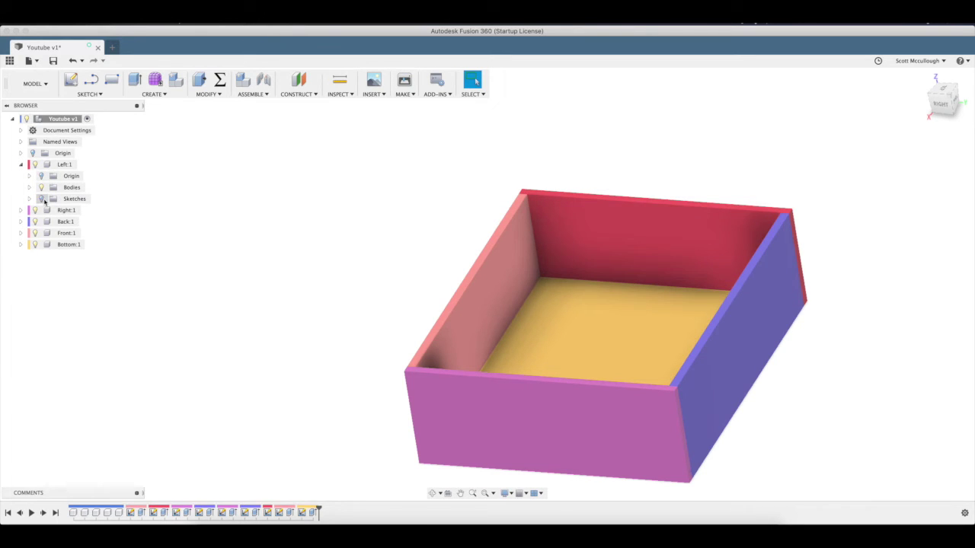
pyautogui.click(20, 164)
pyautogui.click(434, 494)
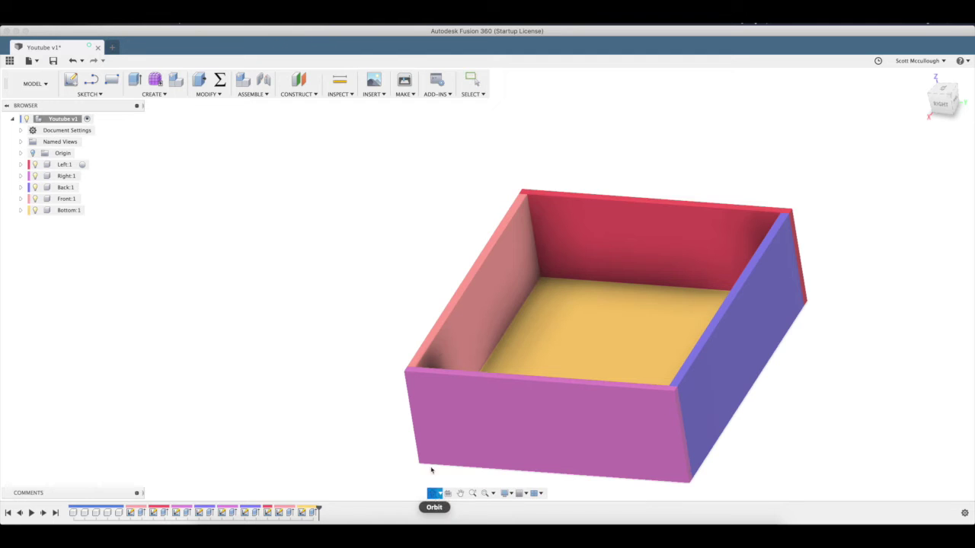
pyautogui.moveTo(435, 311); pyautogui.dragTo(662, 305)
pyautogui.press('Escape')
# Step: Lock the blue Back panel to the red panel with a rigid as-built joint
pyautogui.click(303, 94)
pyautogui.moveTo(472, 93)
pyautogui.moveTo(241, 95)
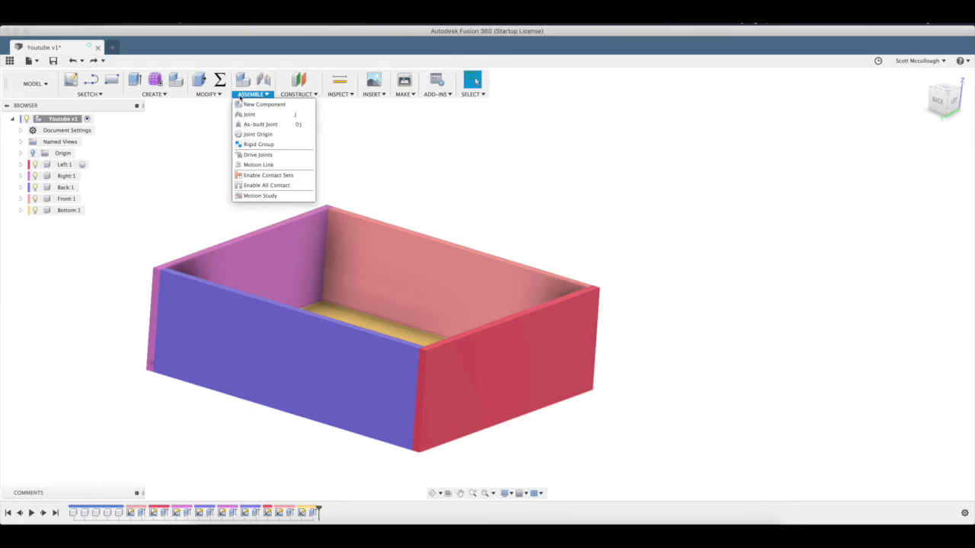
pyautogui.click(258, 125)
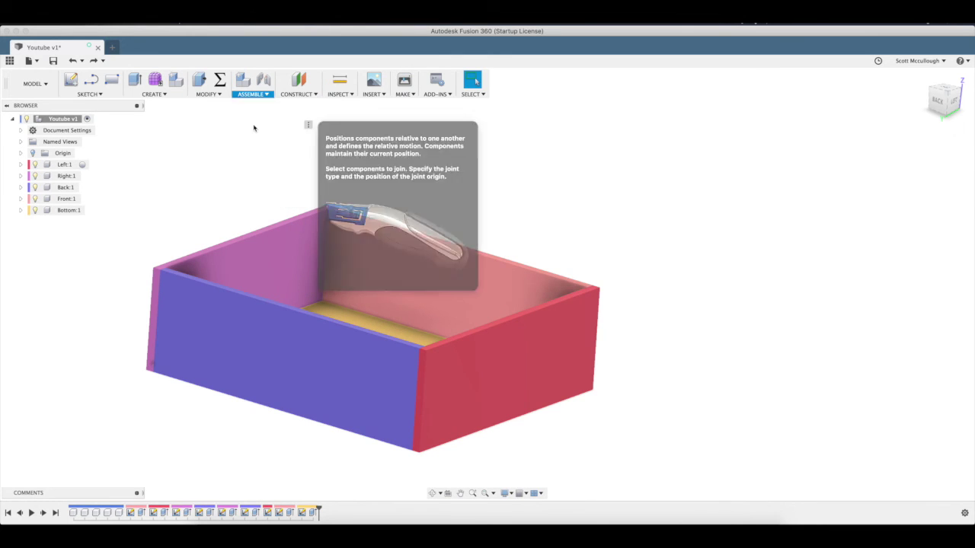
pyautogui.click(331, 386)
pyautogui.click(467, 385)
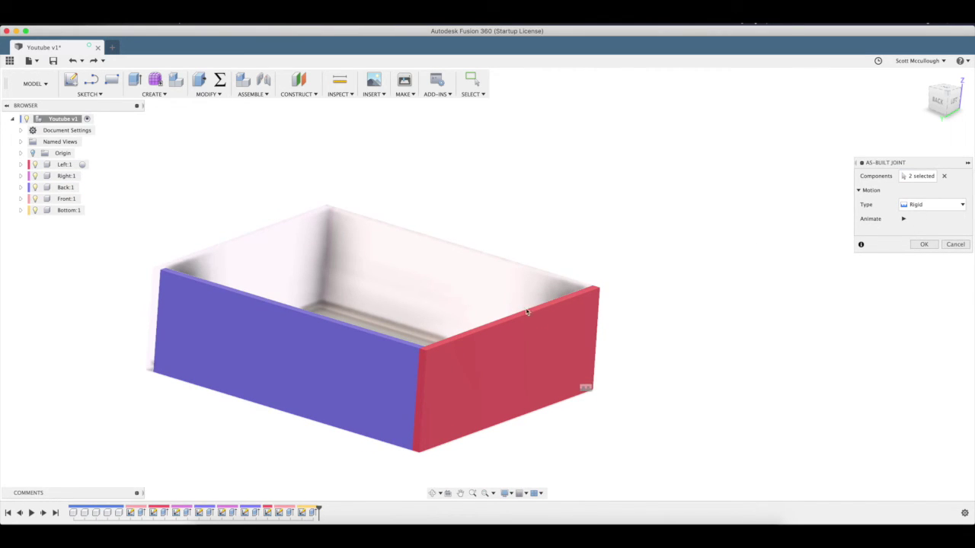
pyautogui.click(920, 244)
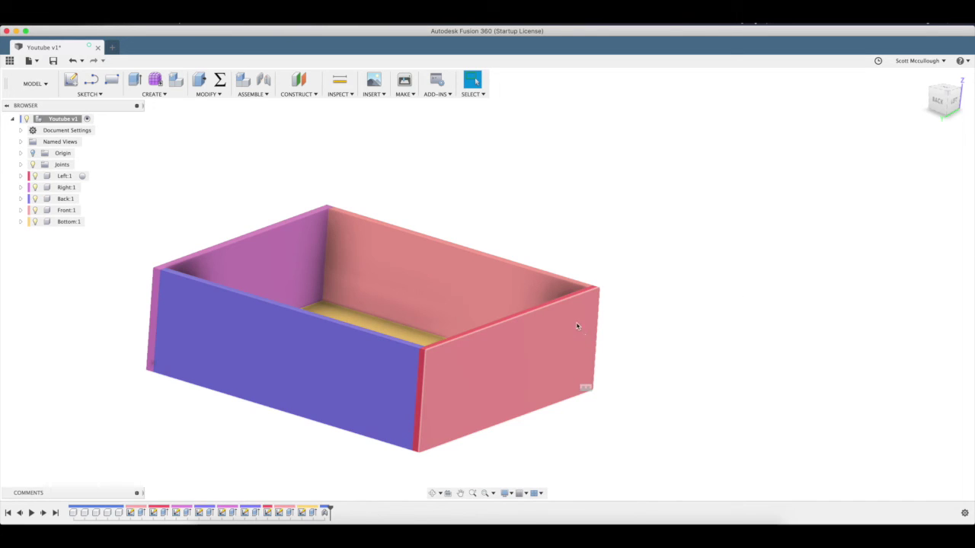
# Step: Add a second rigid as-built joint between the red Left panel and its adjoining panel
pyautogui.click(263, 94)
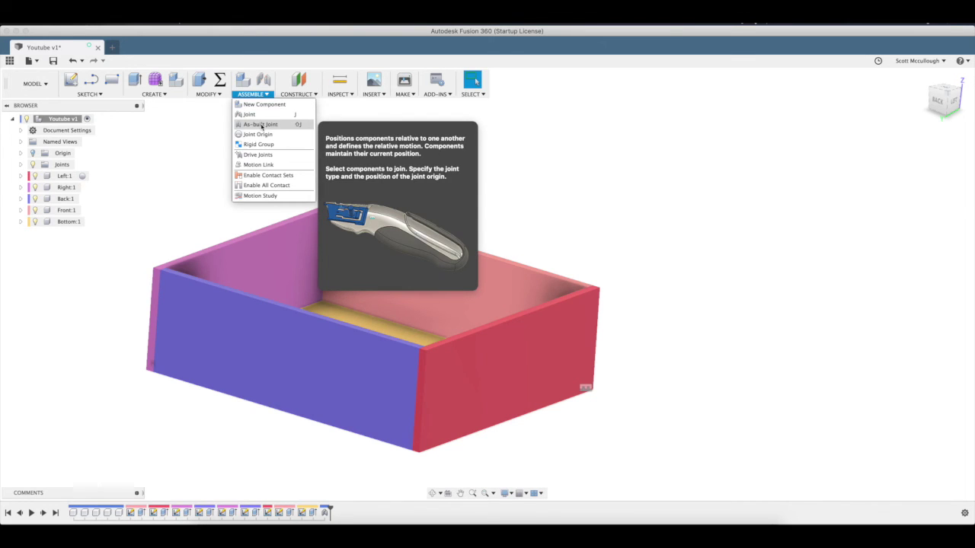
pyautogui.click(261, 125)
pyautogui.click(568, 349)
pyautogui.click(521, 274)
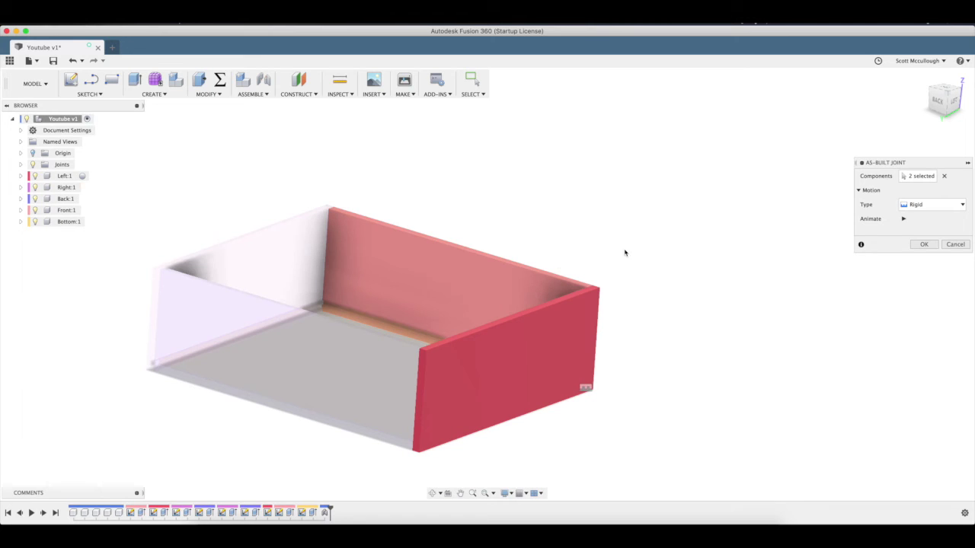
pyautogui.click(924, 244)
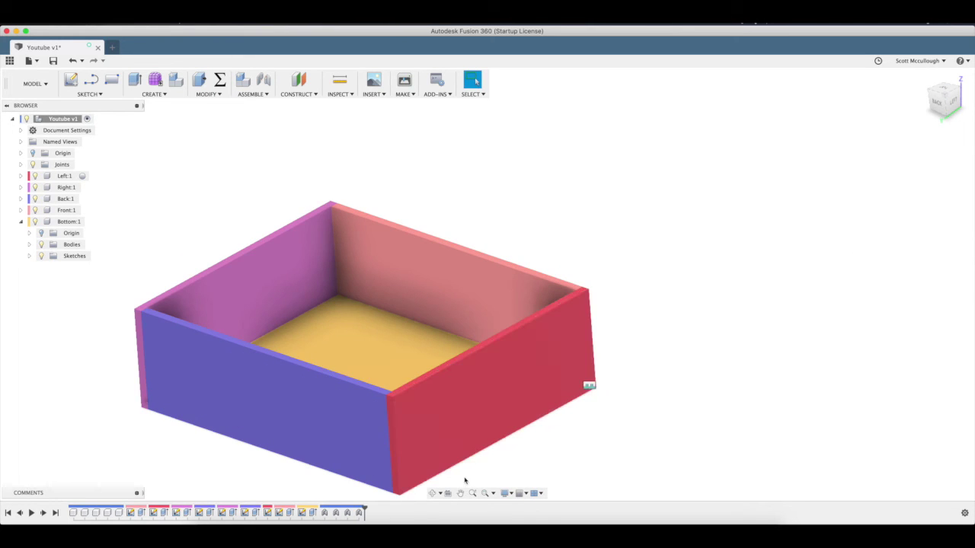
pyautogui.keyDown('shift'); pyautogui.moveTo(435, 261); pyautogui.dragTo(294, 286, button='middle'); pyautogui.keyUp('shift')
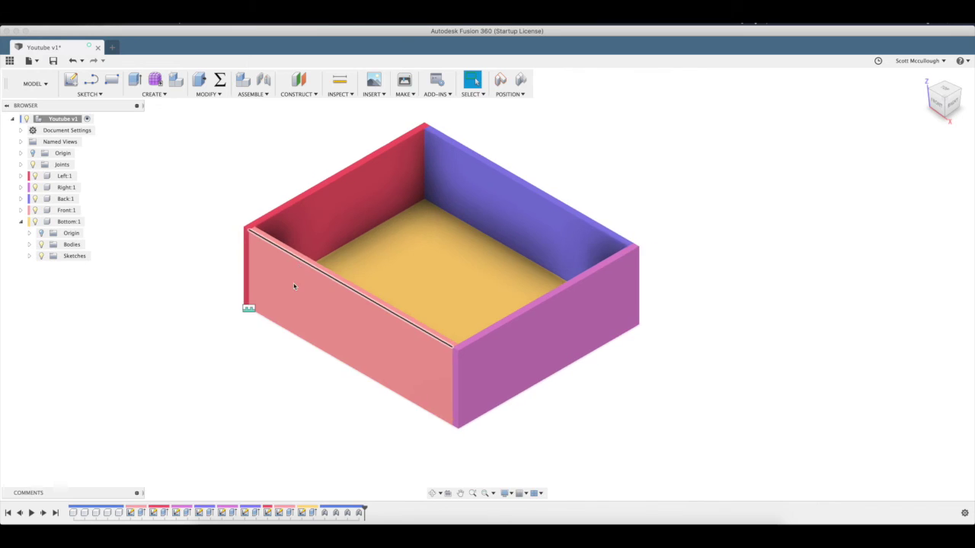
# Step: Make Left:1 the active component in the browser, collapsing Bottom:1 and Left:1 afterwards
pyautogui.click(431, 493)
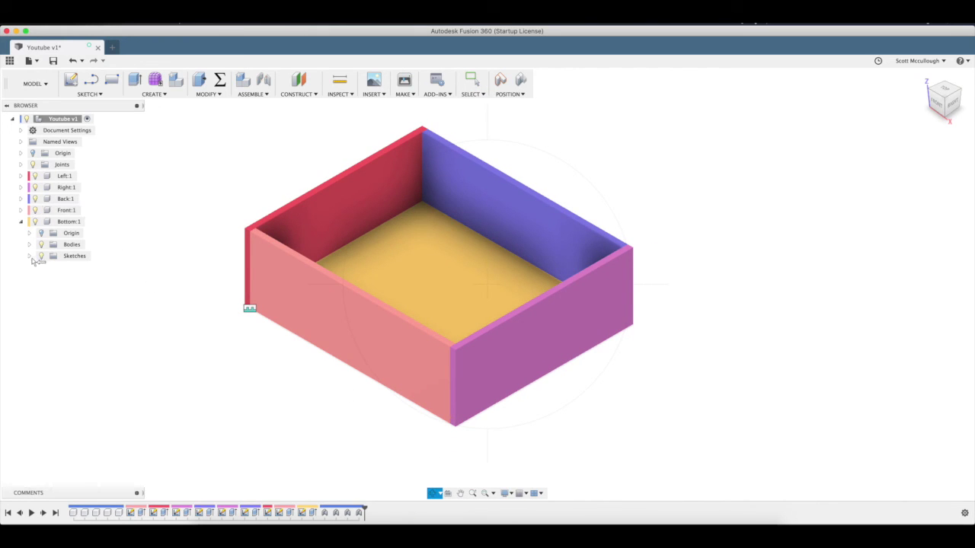
pyautogui.click(18, 222)
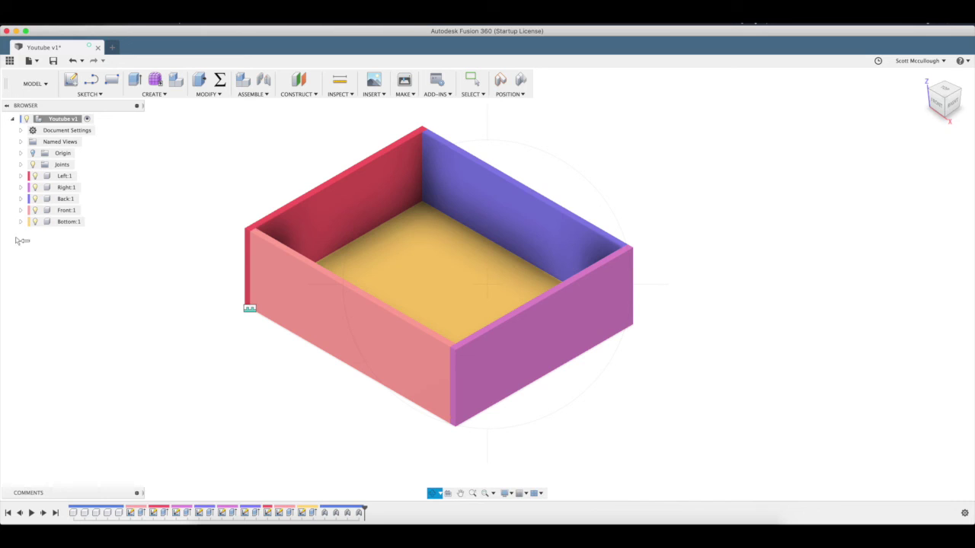
pyautogui.click(21, 175)
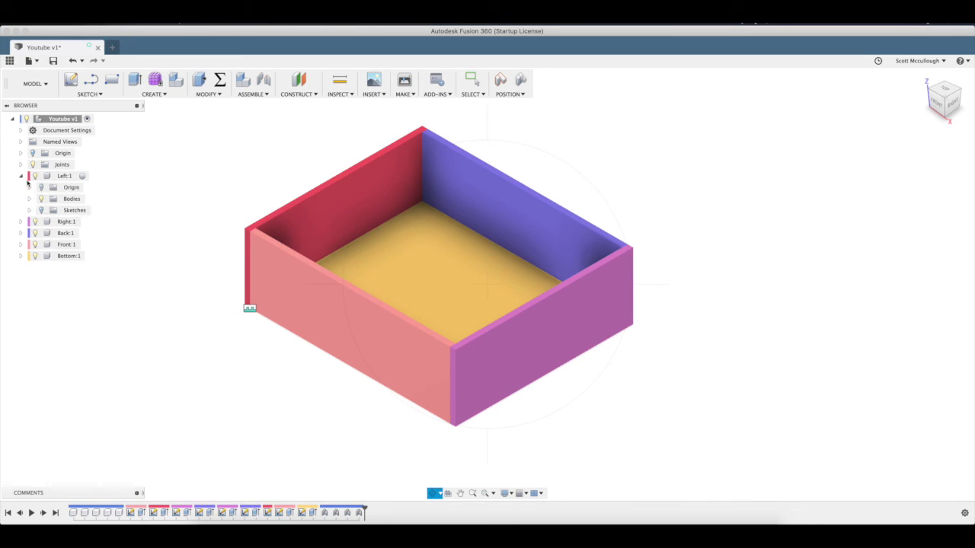
pyautogui.click(83, 176)
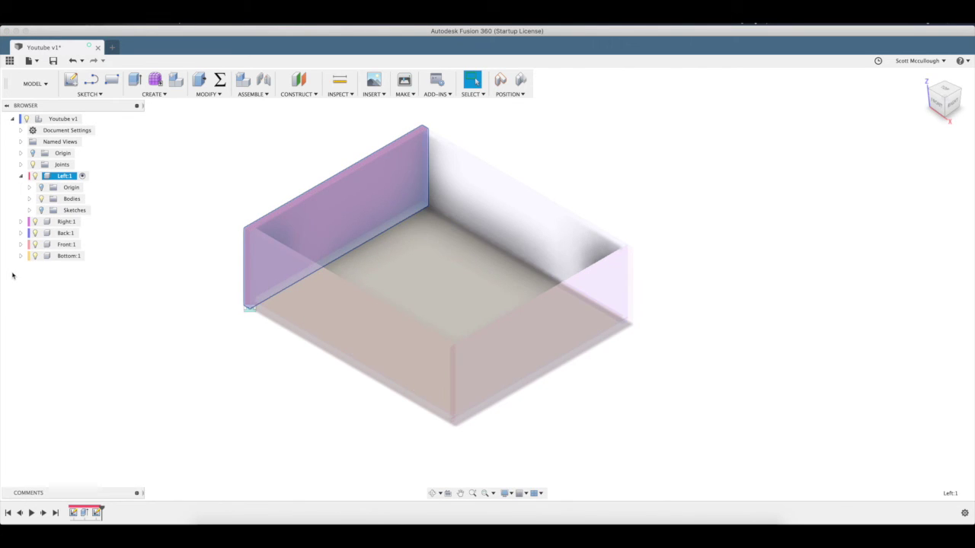
pyautogui.click(21, 177)
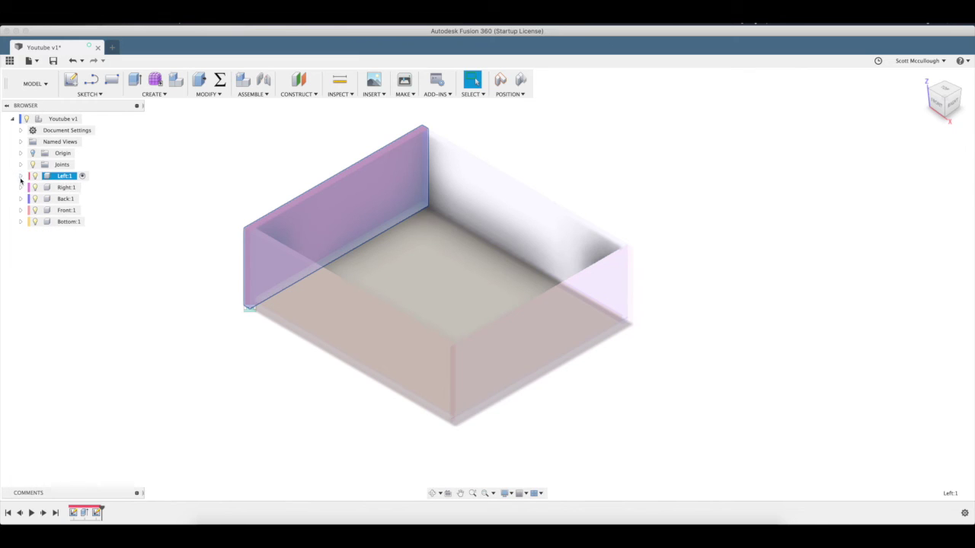